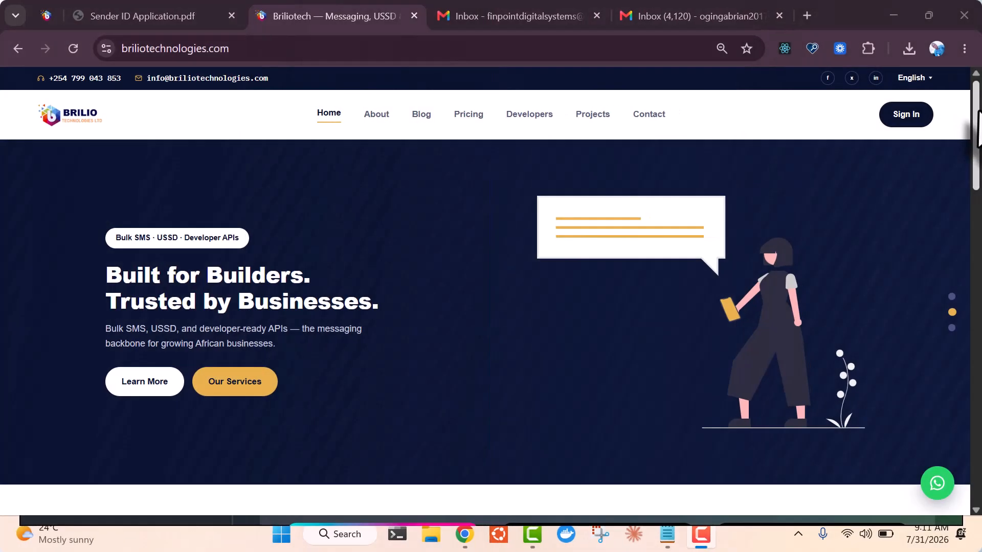
Look over the portal's landing page, then bring up the new-account sign-up form
{"action": "scroll", "coordinate": [971, 133], "scroll_direction": "down", "scroll_amount": 2}
{"action": "scroll", "coordinate": [486, 287], "scroll_direction": "up", "scroll_amount": 2}
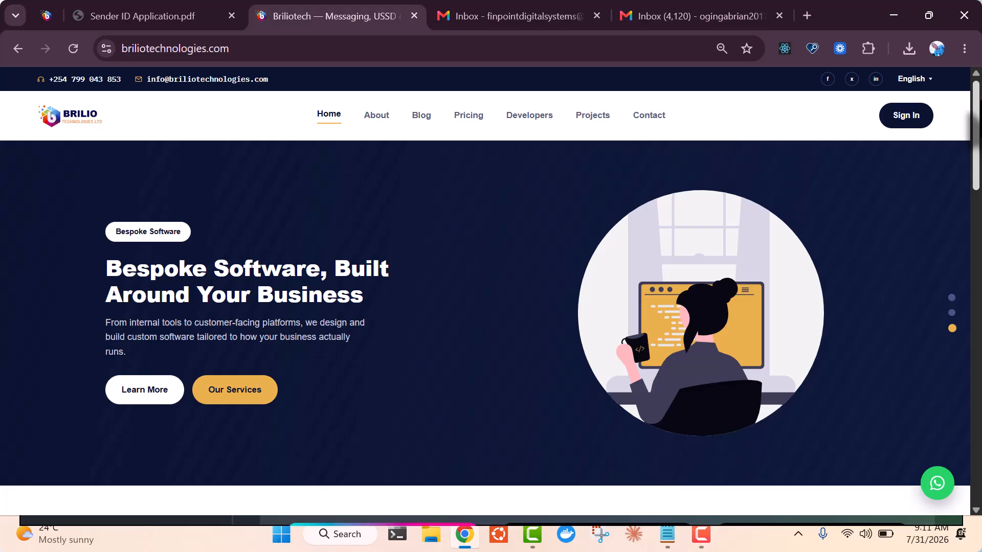
{"action": "scroll", "coordinate": [486, 286], "scroll_direction": "down", "scroll_amount": 2}
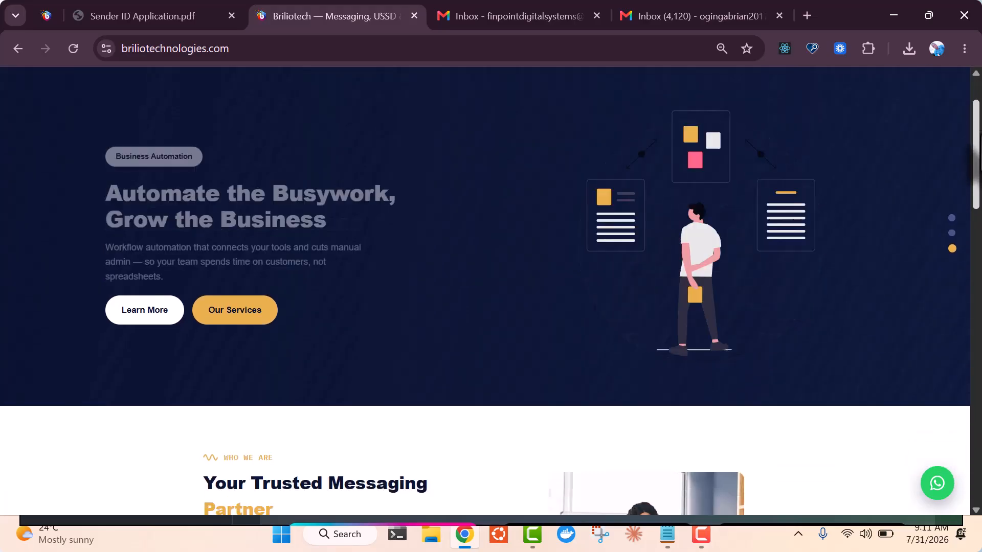
{"action": "scroll", "coordinate": [486, 291], "scroll_direction": "down", "scroll_amount": 3}
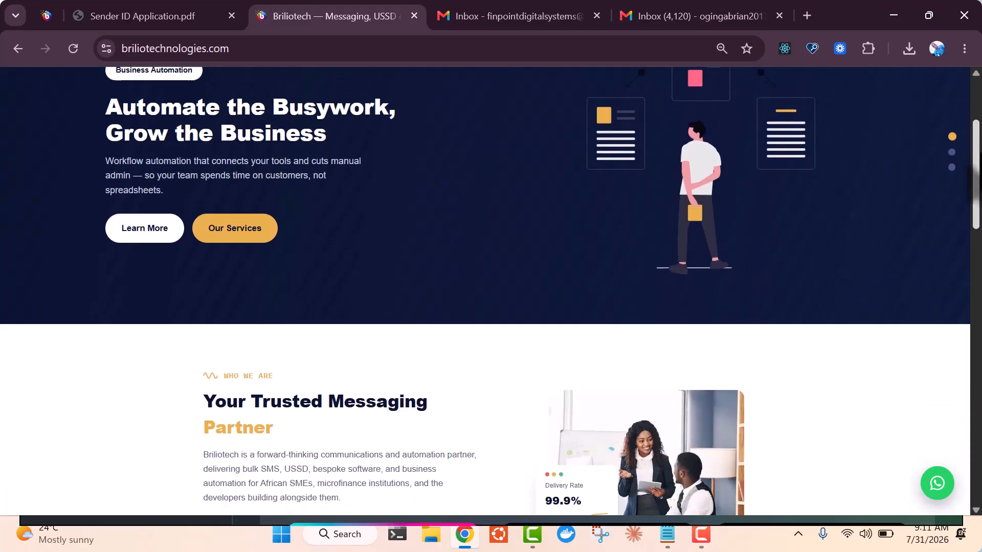
{"action": "scroll", "coordinate": [486, 289], "scroll_direction": "down", "scroll_amount": 6}
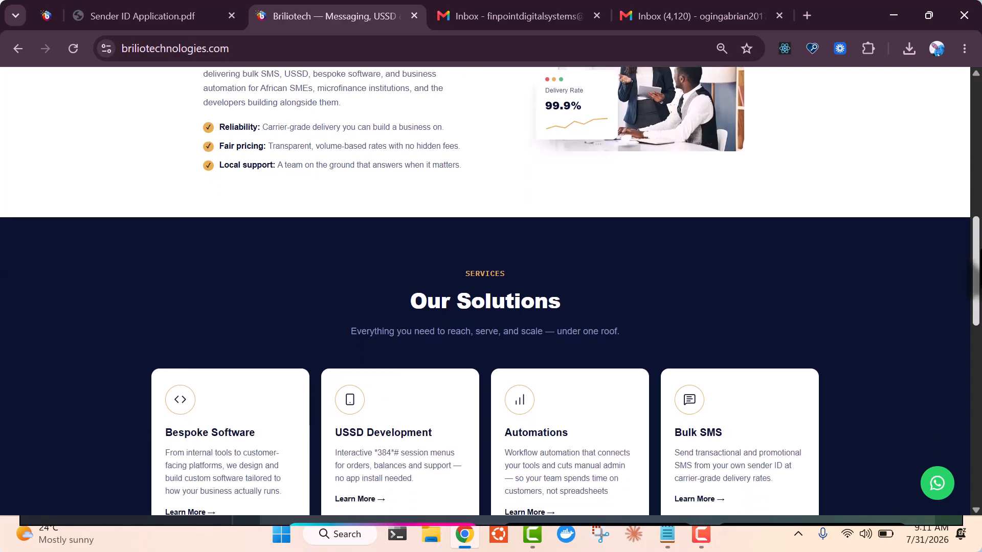
{"action": "scroll", "coordinate": [486, 284], "scroll_direction": "down", "scroll_amount": 3}
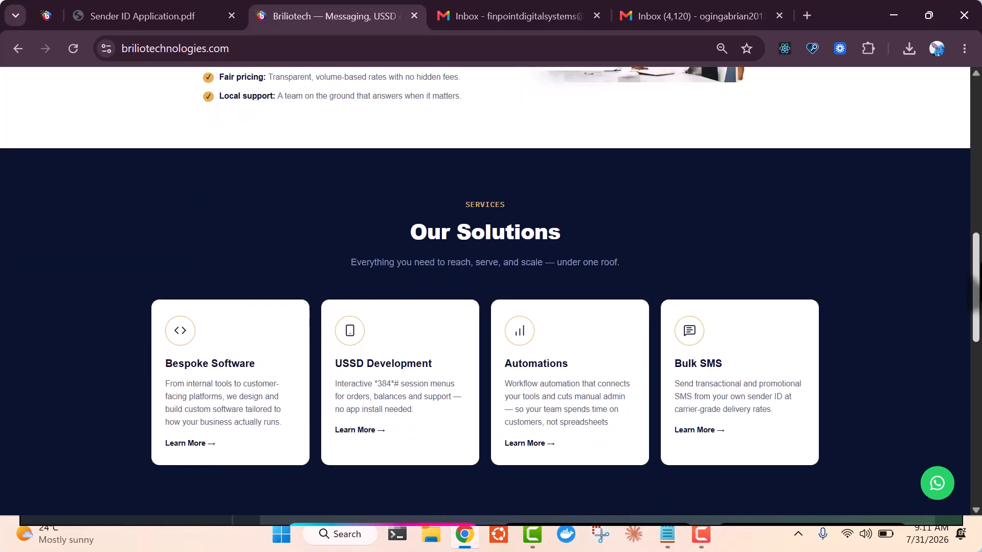
{"action": "scroll", "coordinate": [485, 289], "scroll_direction": "down", "scroll_amount": 7}
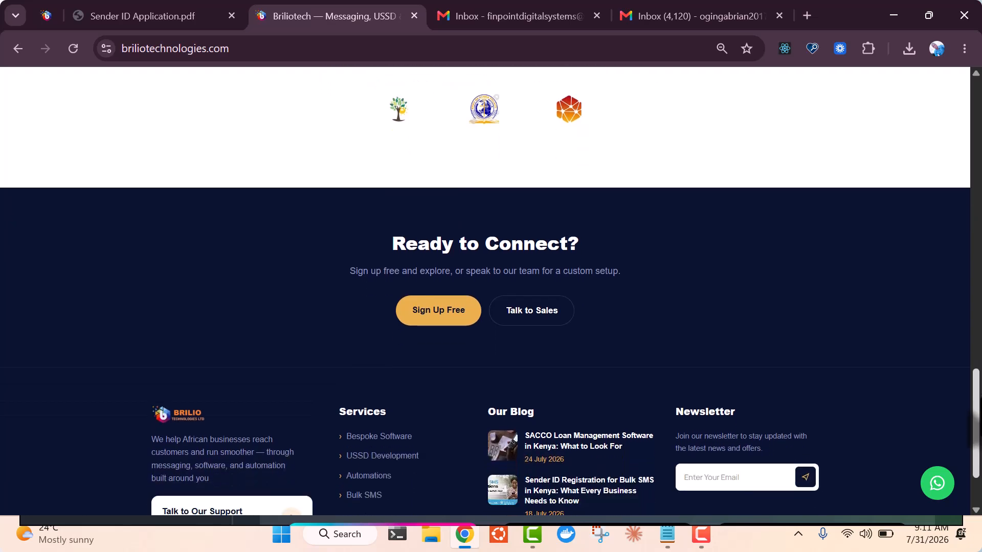
{"action": "scroll", "coordinate": [485, 289], "scroll_direction": "up", "scroll_amount": 9}
{"action": "scroll", "coordinate": [818, 221], "scroll_direction": "up", "scroll_amount": 12}
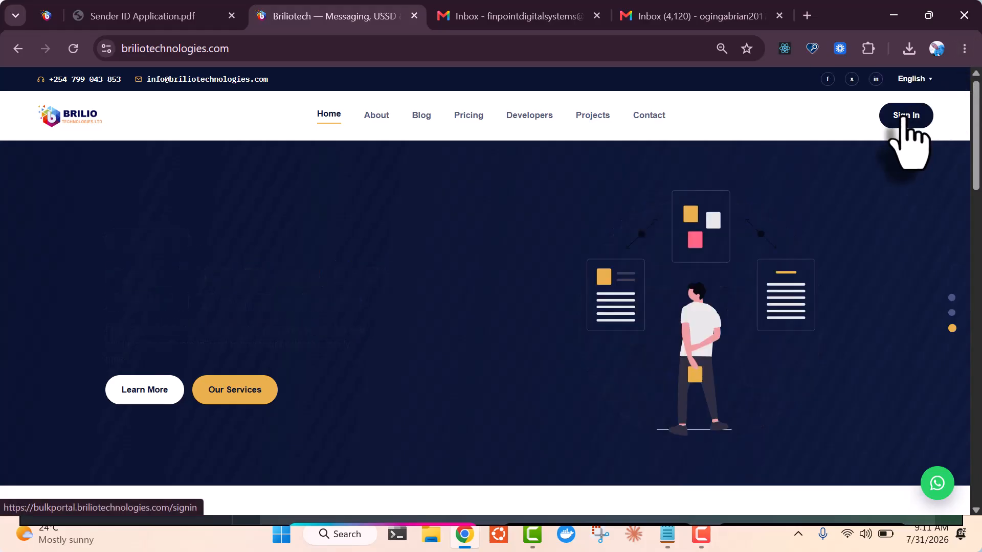
{"action": "left_click", "coordinate": [905, 115]}
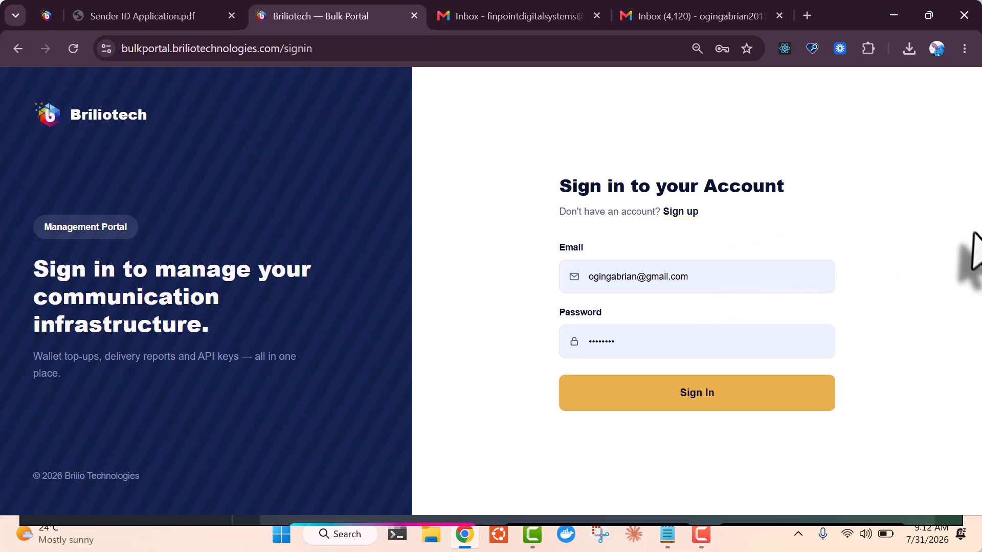
{"action": "left_click", "coordinate": [678, 212]}
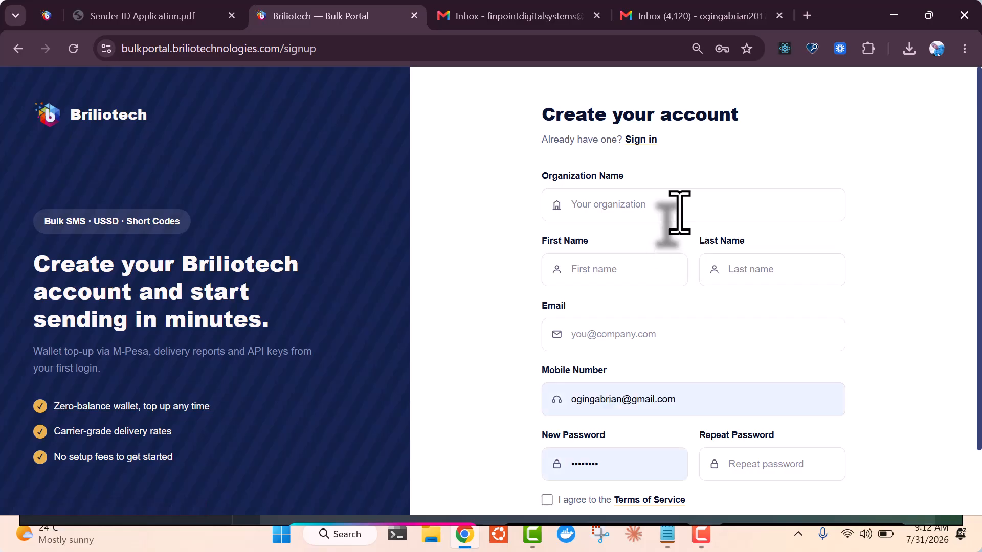
{"action": "scroll", "coordinate": [715, 204], "scroll_direction": "down", "scroll_amount": 2}
{"action": "left_click_drag", "start_coordinate": [979, 221], "coordinate": [979, 166]}
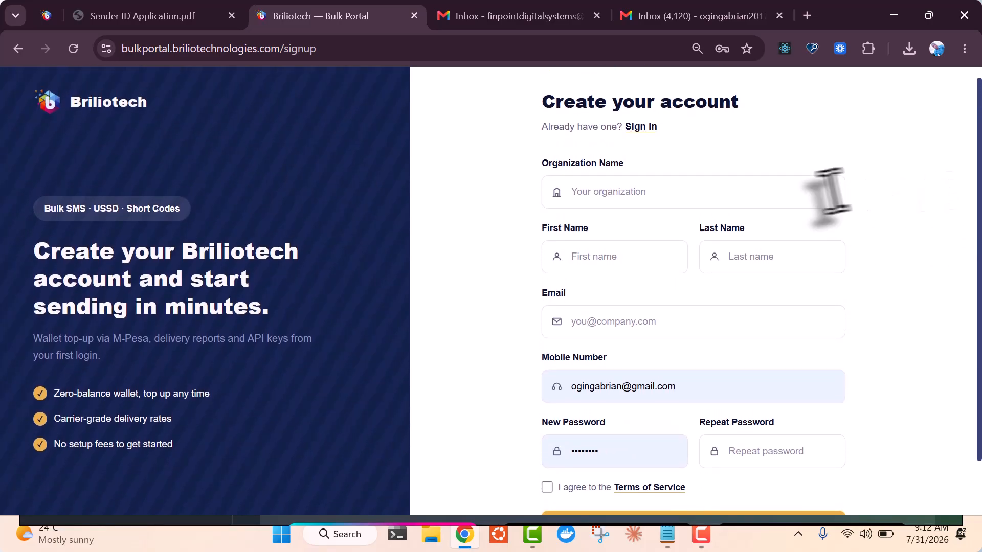
Enter organization name FinPoint Digital Services, the contact's first name and the company e-mail
{"action": "left_click", "coordinate": [731, 202]}
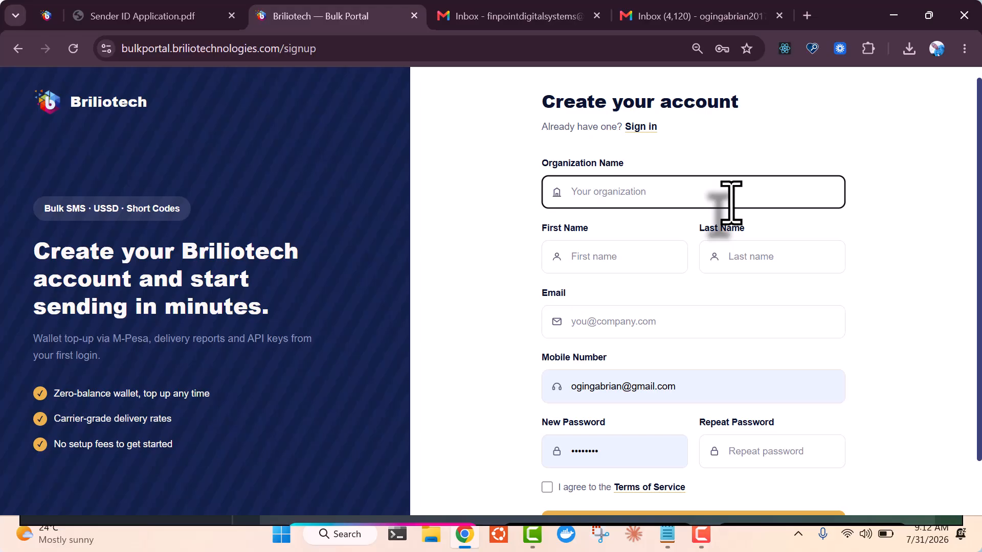
{"action": "key", "text": "F9"}
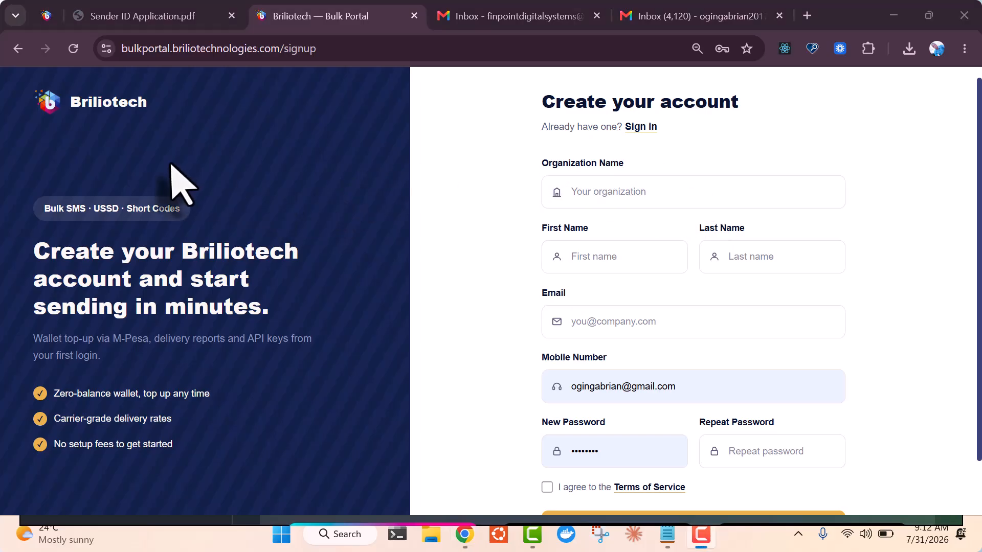
{"action": "left_click", "coordinate": [585, 193]}
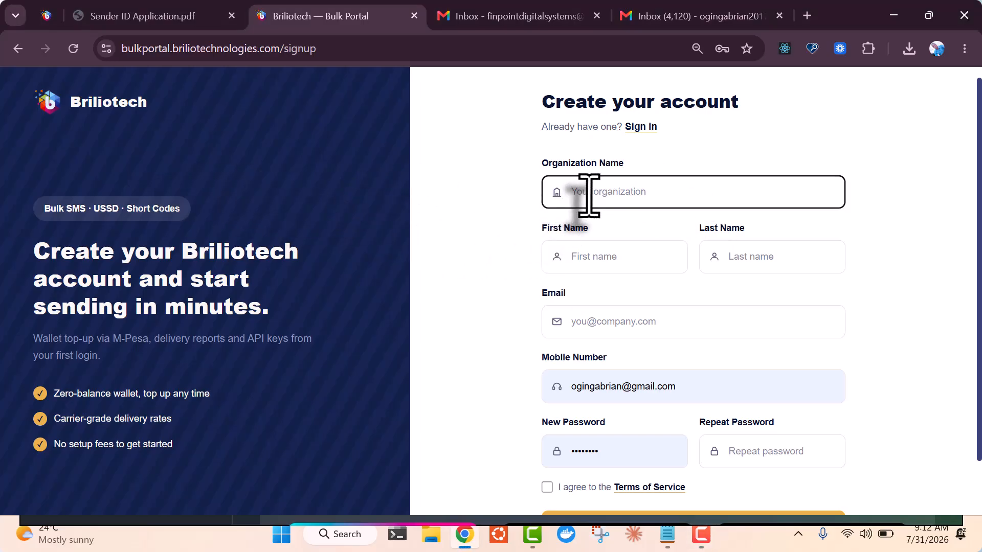
{"action": "type", "text": "FinPoint Digital Services"}
{"action": "scroll", "coordinate": [593, 195], "scroll_direction": "down", "scroll_amount": 1}
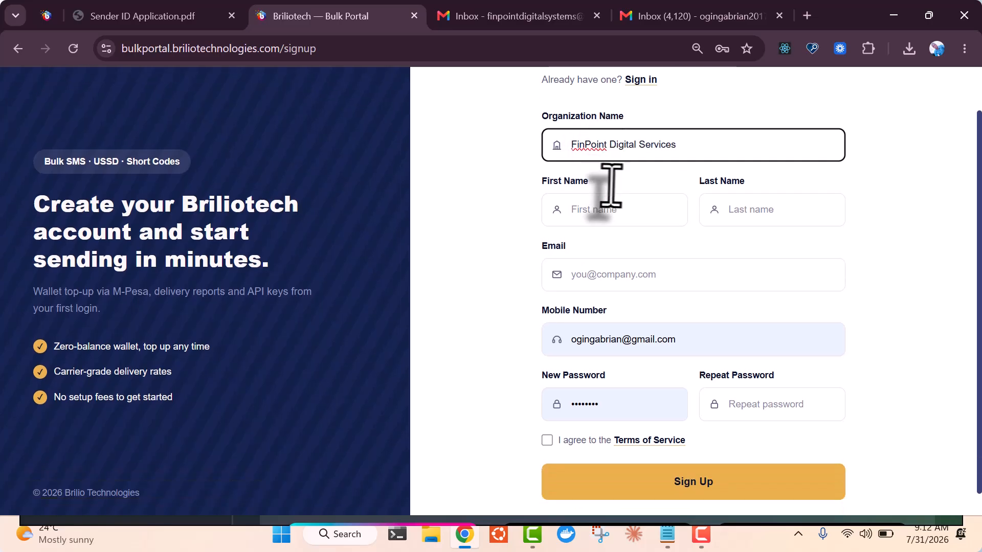
{"action": "left_click", "coordinate": [617, 193]}
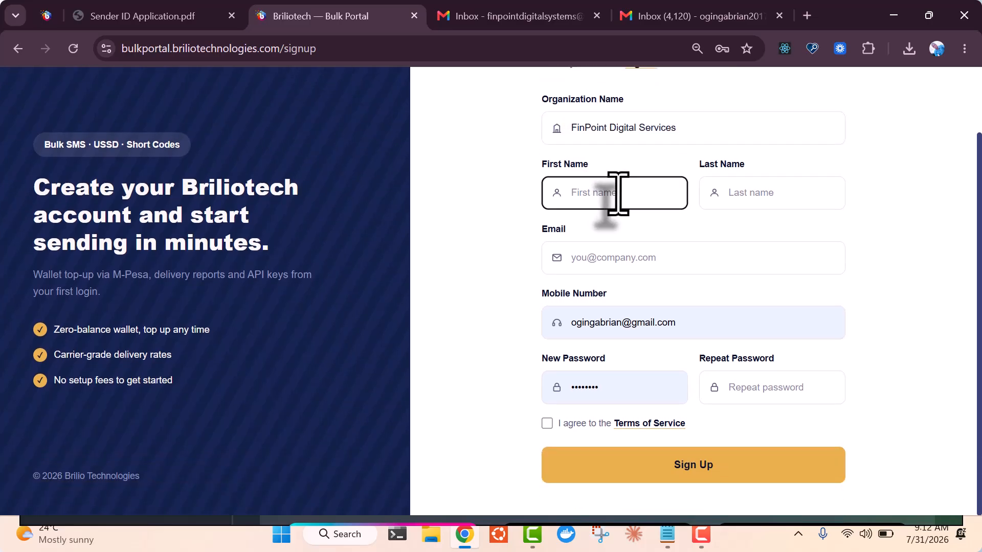
{"action": "type", "text": "Brian"}
{"action": "key", "text": "Tab"}
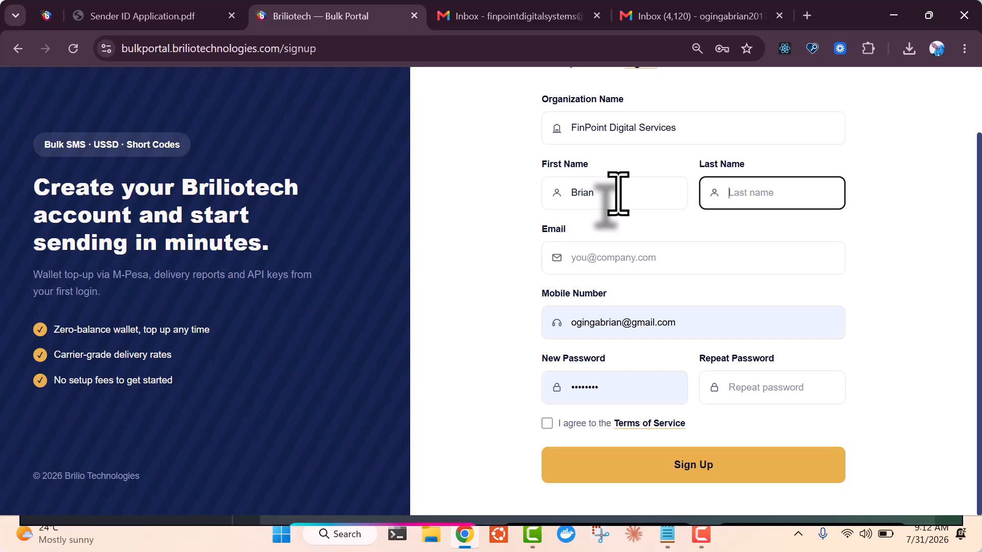
{"action": "key", "text": "Tab"}
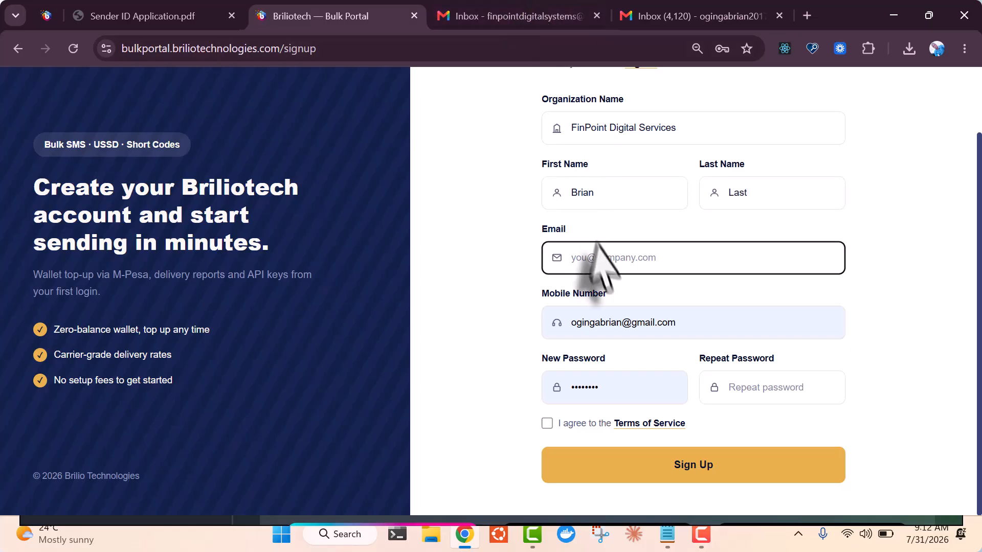
{"action": "key", "text": "ctrl+v"}
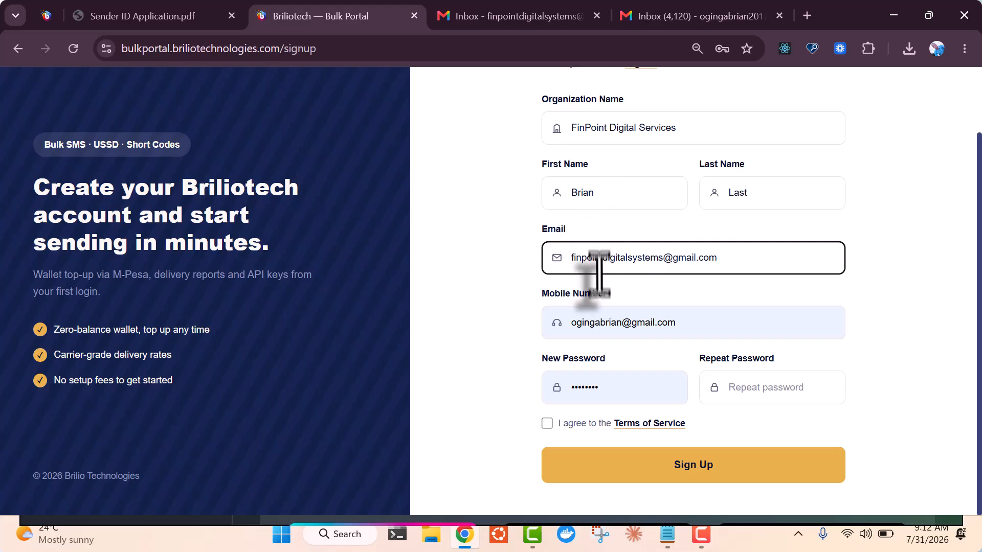
Replace the mobile number with the saved one, fix the passwords, and accept the Terms of Service
{"action": "triple_click", "coordinate": [648, 330]}
{"action": "key", "text": "BackSpace"}
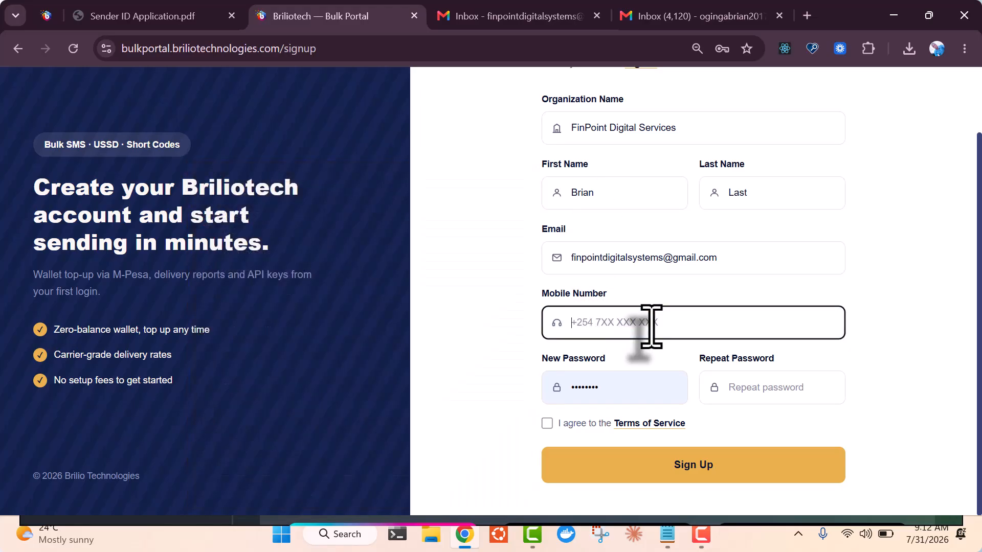
{"action": "type", "text": "07990"}
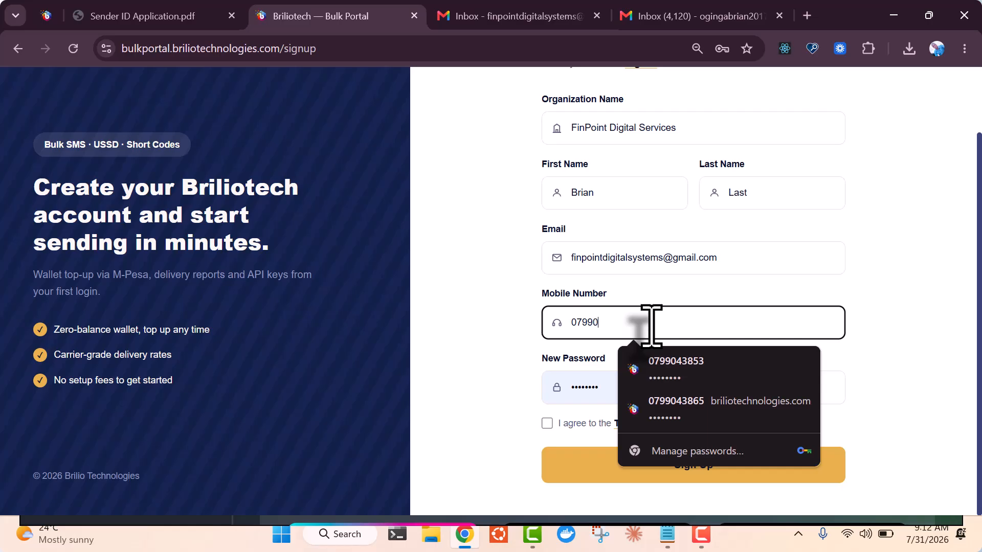
{"action": "left_click", "coordinate": [669, 364]}
{"action": "double_click", "coordinate": [608, 387]}
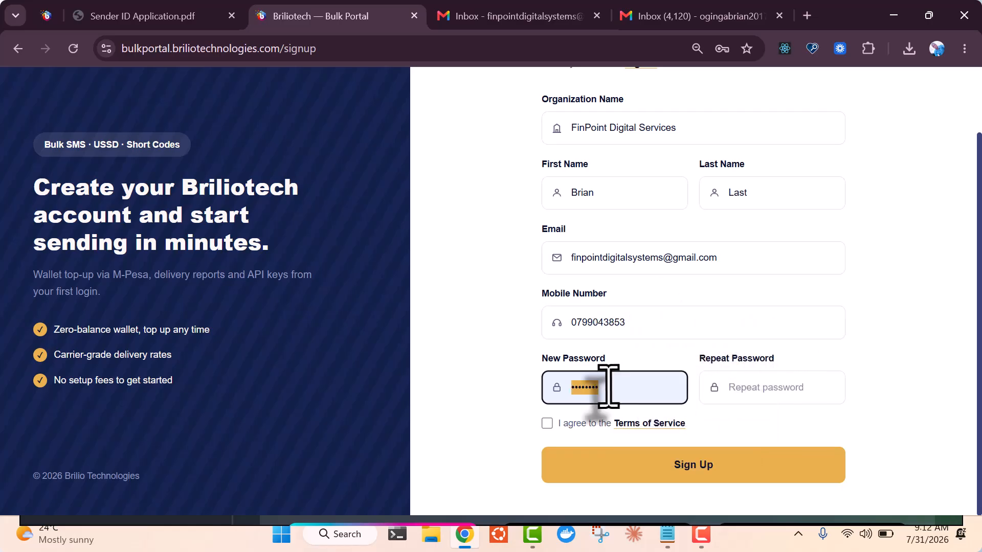
{"action": "key", "text": "BackSpace"}
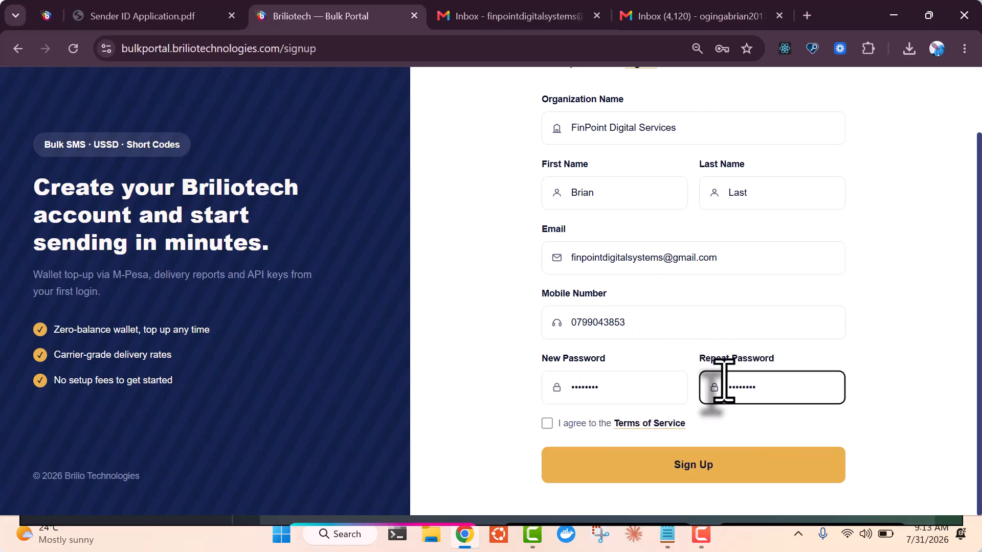
{"action": "left_click", "coordinate": [546, 423]}
{"action": "left_click_drag", "start_coordinate": [979, 384], "coordinate": [978, 421]}
Submit the sign-up and enlarge the dashboard to 110% browser zoom
{"action": "left_click", "coordinate": [744, 477]}
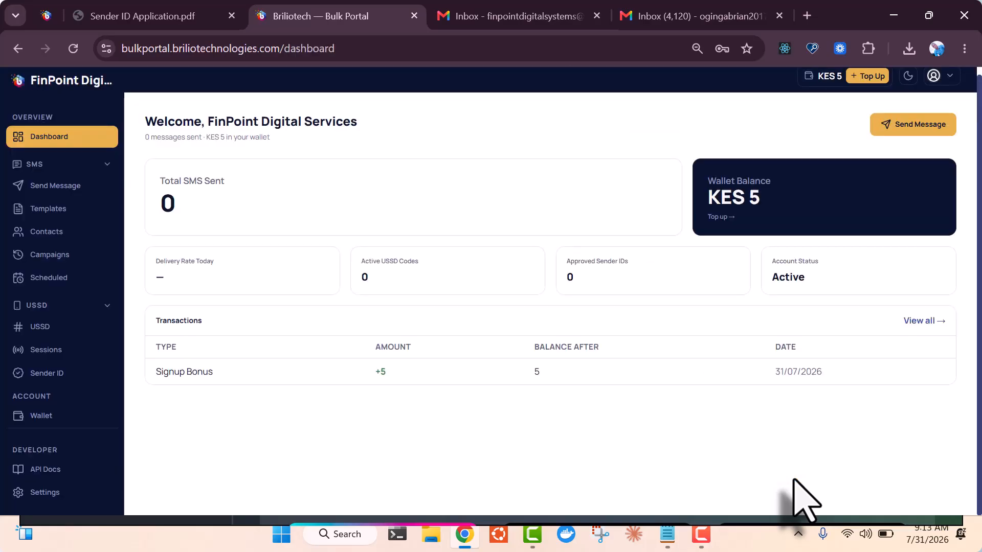
{"action": "left_click", "coordinate": [964, 48]}
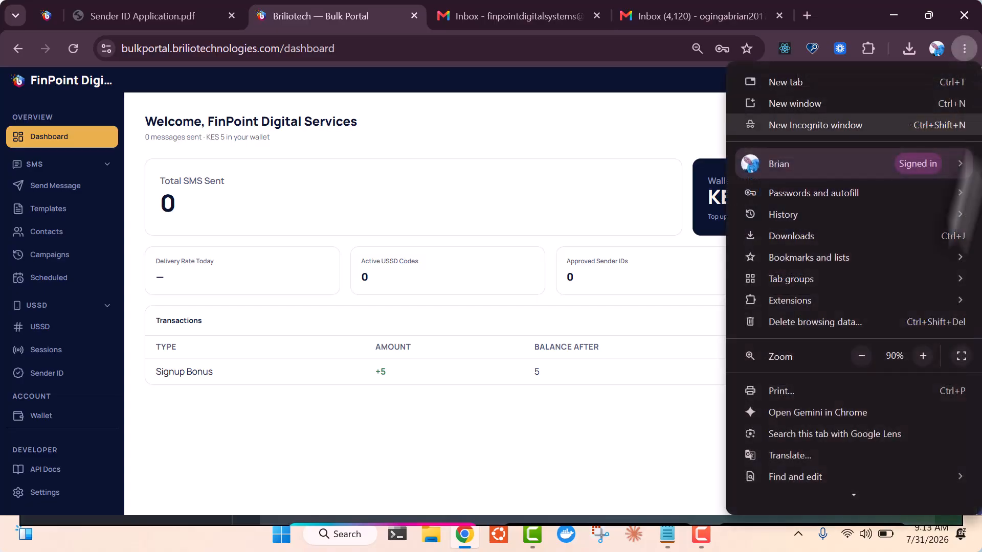
{"action": "left_click", "coordinate": [923, 356]}
{"action": "left_click", "coordinate": [923, 356]}
{"action": "left_click", "coordinate": [588, 239]}
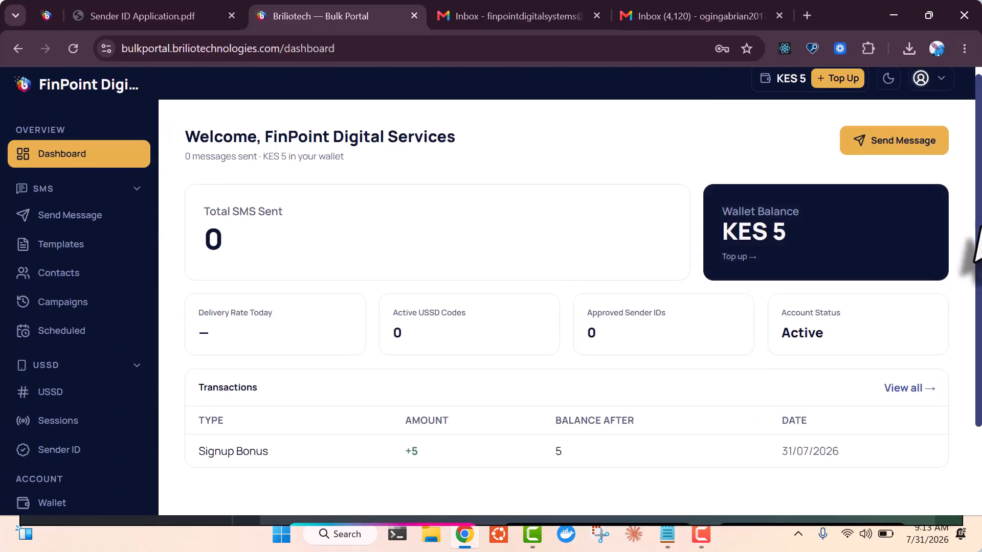
{"action": "mouse_move", "coordinate": [977, 256]}
{"action": "left_mouse_down"}
{"action": "mouse_move", "coordinate": [974, 338]}
{"action": "mouse_move", "coordinate": [974, 247]}
{"action": "left_mouse_up"}
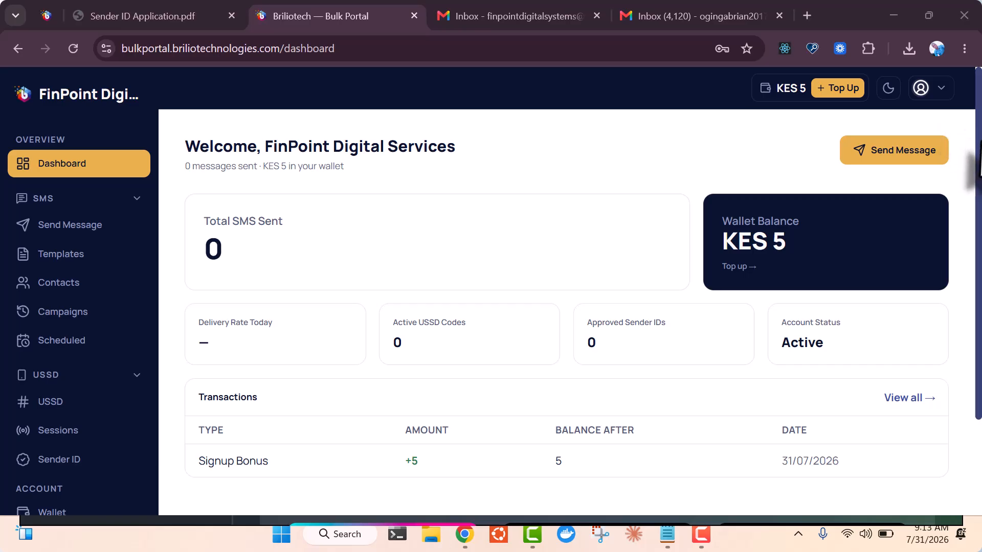
{"action": "mouse_move", "coordinate": [972, 197]}
{"action": "left_mouse_down"}
{"action": "mouse_move", "coordinate": [972, 313]}
{"action": "mouse_move", "coordinate": [973, 192]}
{"action": "left_mouse_up"}
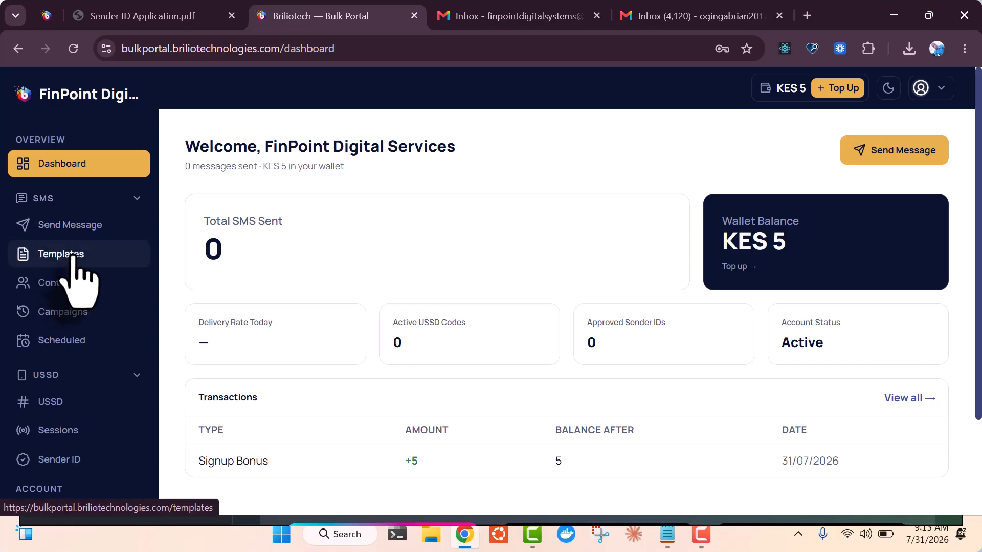
Visit the Contacts, campaign history, Scheduled and USSD pages from the sidebar
{"action": "left_click", "coordinate": [68, 285]}
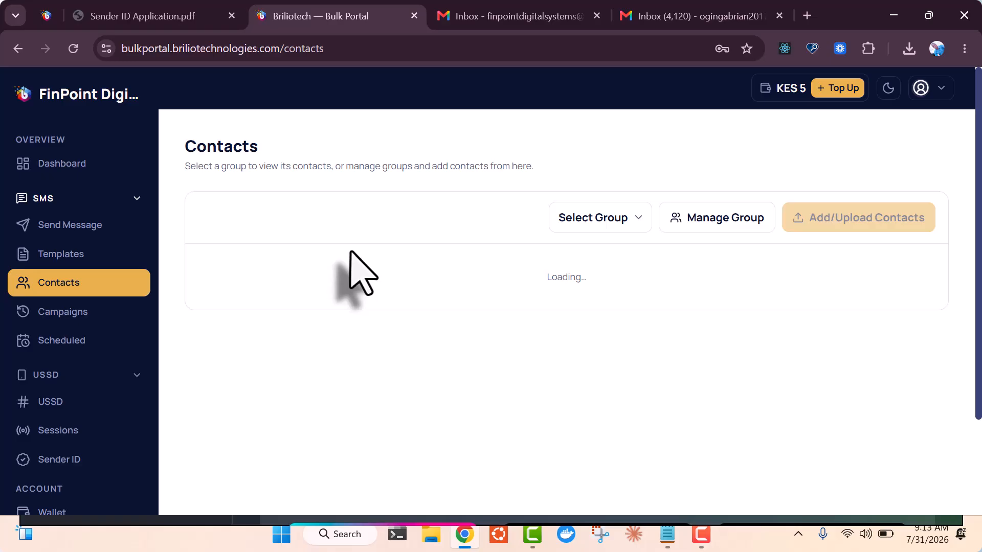
{"action": "left_click", "coordinate": [62, 313]}
{"action": "left_click", "coordinate": [65, 341]}
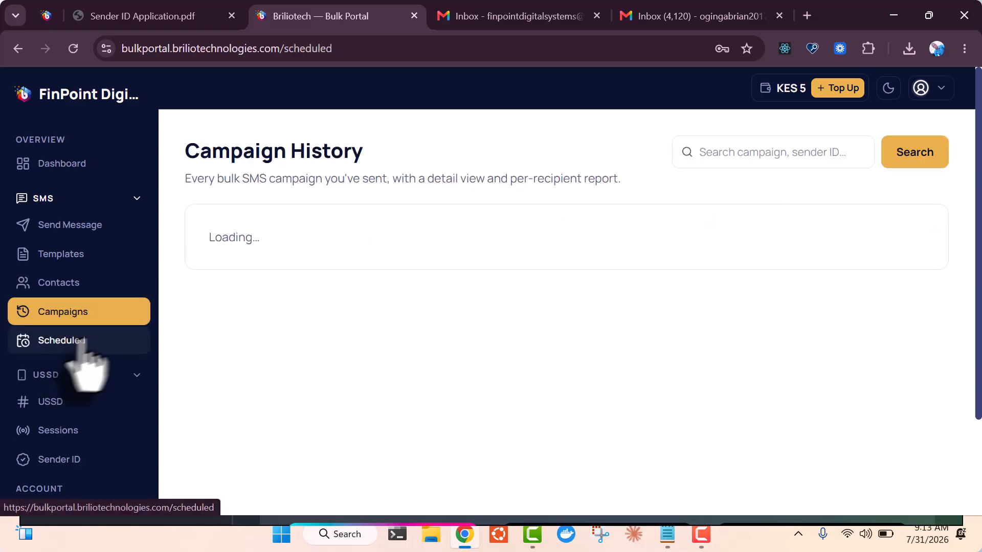
{"action": "left_click", "coordinate": [70, 402]}
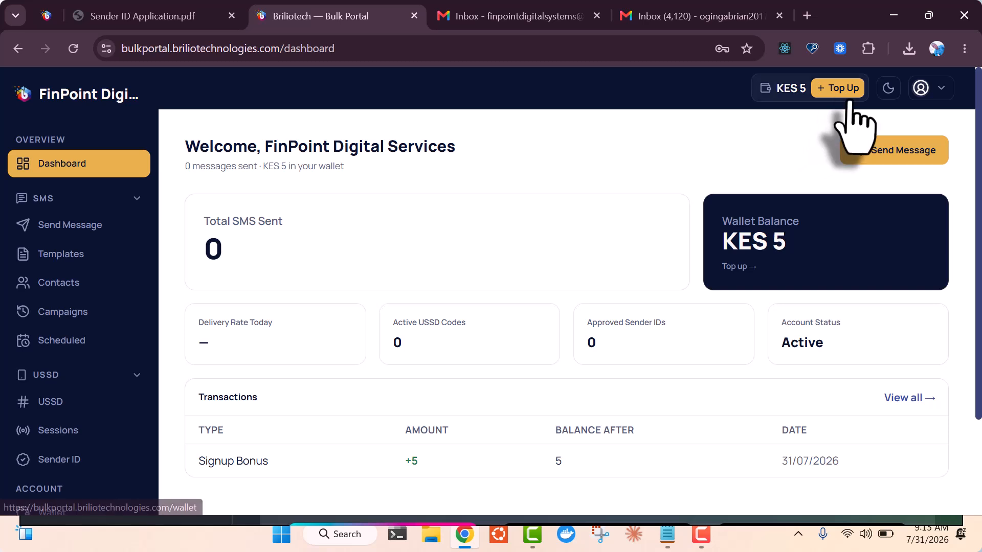
Request a KES 50 M-Pesa top-up, then reload the wallet to confirm the KES 55 balance
{"action": "left_click", "coordinate": [837, 89]}
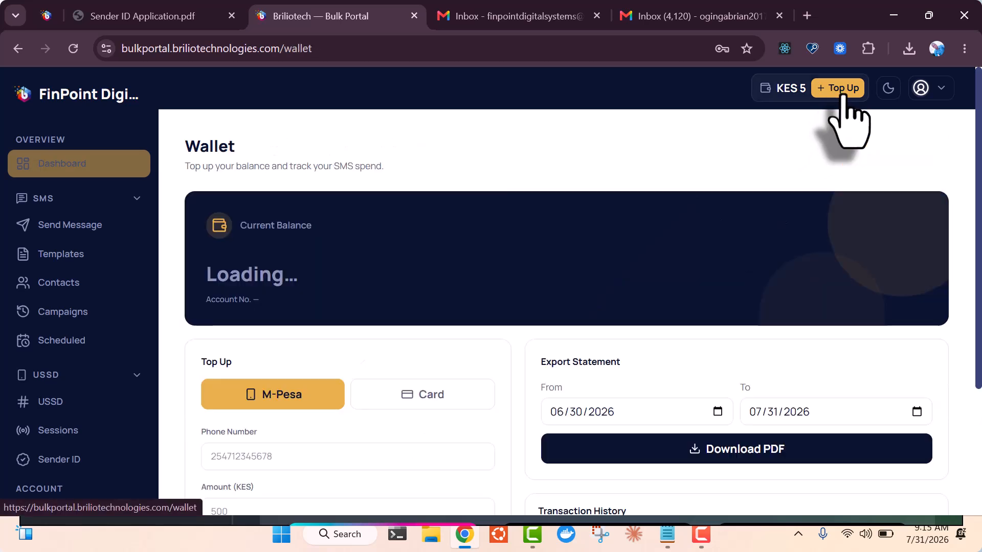
{"action": "scroll", "coordinate": [491, 286], "scroll_direction": "down", "scroll_amount": 3}
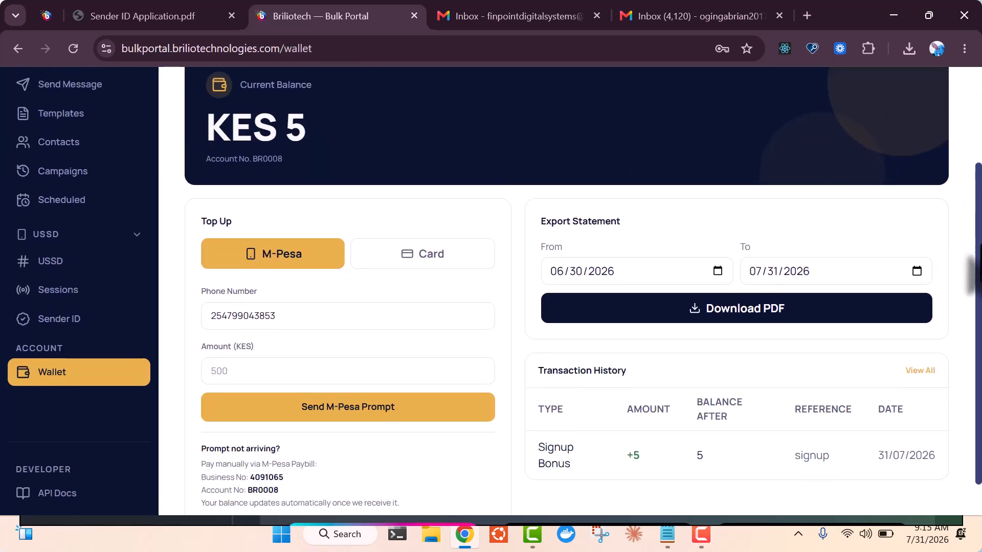
{"action": "left_click", "coordinate": [304, 352]}
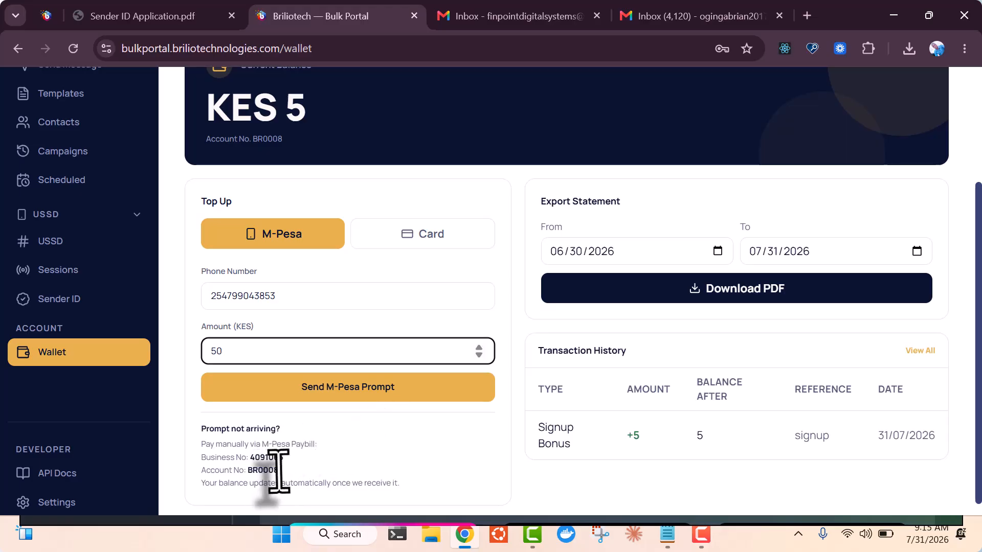
{"action": "left_click", "coordinate": [433, 390]}
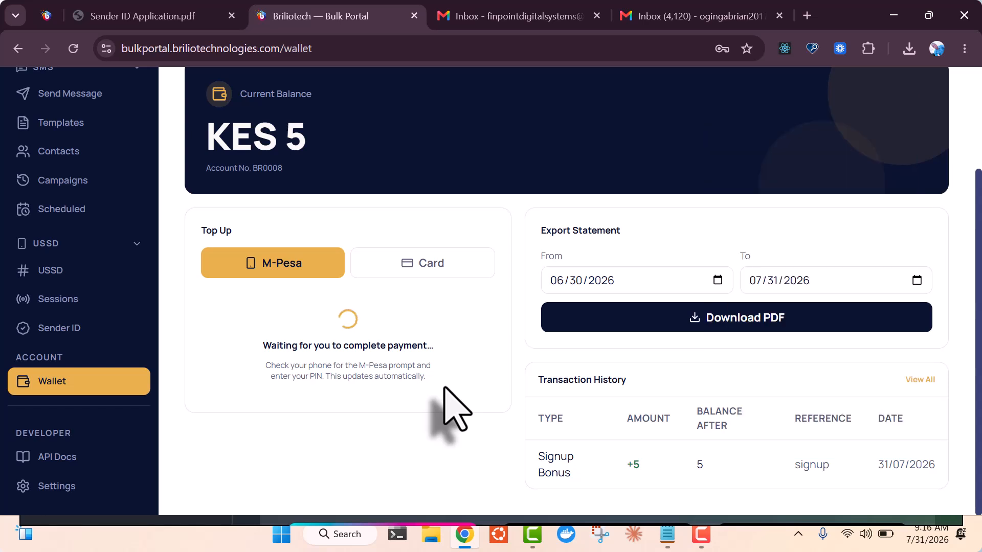
{"action": "scroll", "coordinate": [977, 285], "scroll_direction": "up", "scroll_amount": 3}
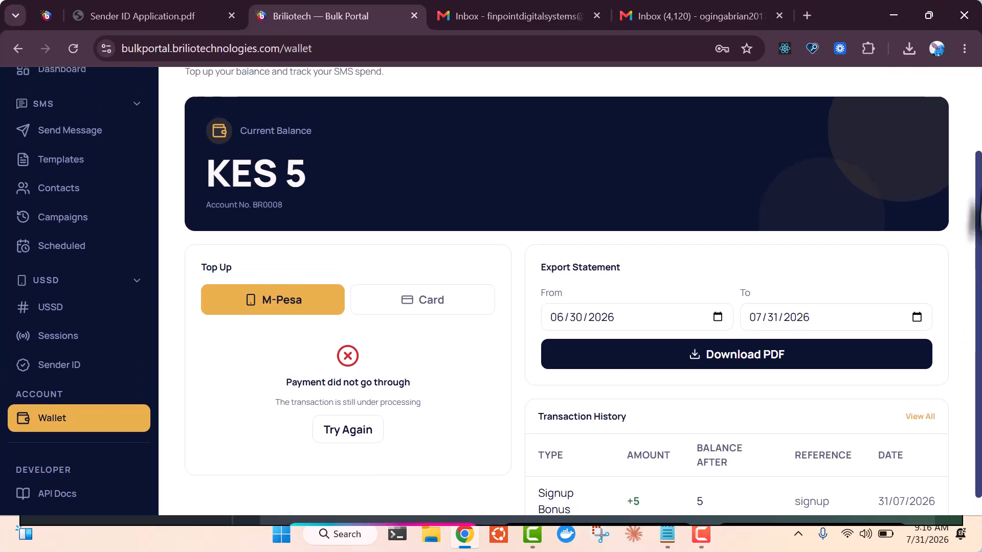
{"action": "left_click", "coordinate": [73, 48]}
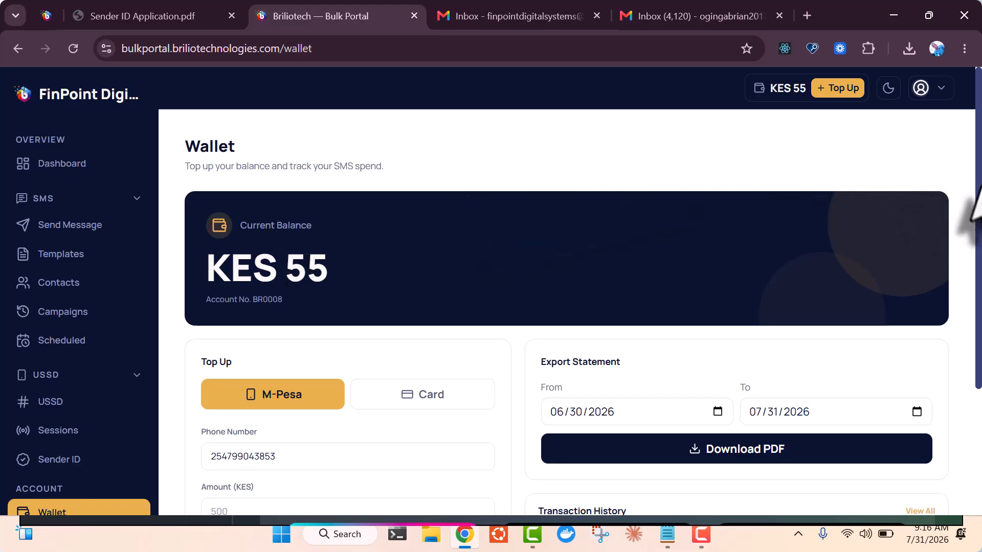
{"action": "scroll", "coordinate": [972, 217], "scroll_direction": "down", "scroll_amount": 1}
{"action": "scroll", "coordinate": [974, 225], "scroll_direction": "down", "scroll_amount": 3}
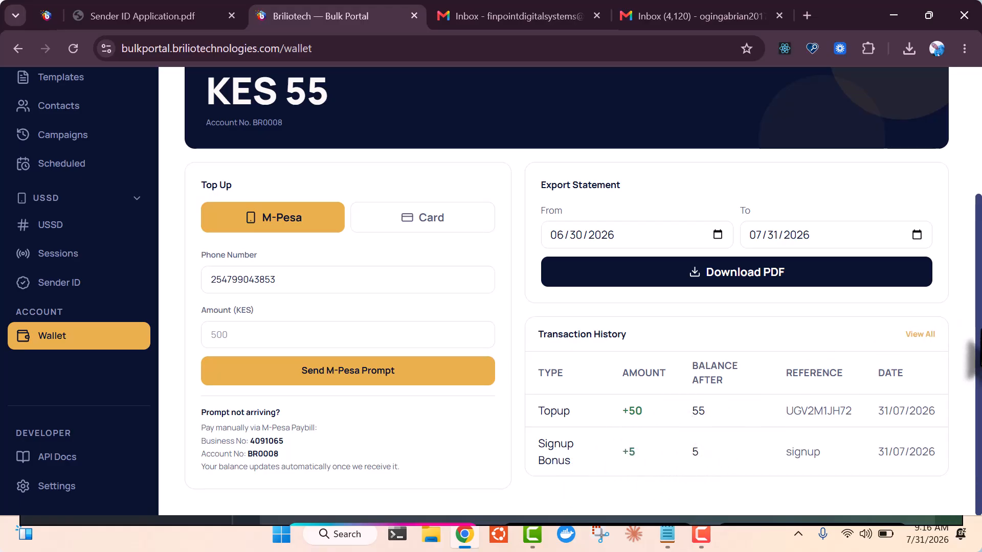
{"action": "left_click_drag", "start_coordinate": [973, 358], "coordinate": [974, 220]}
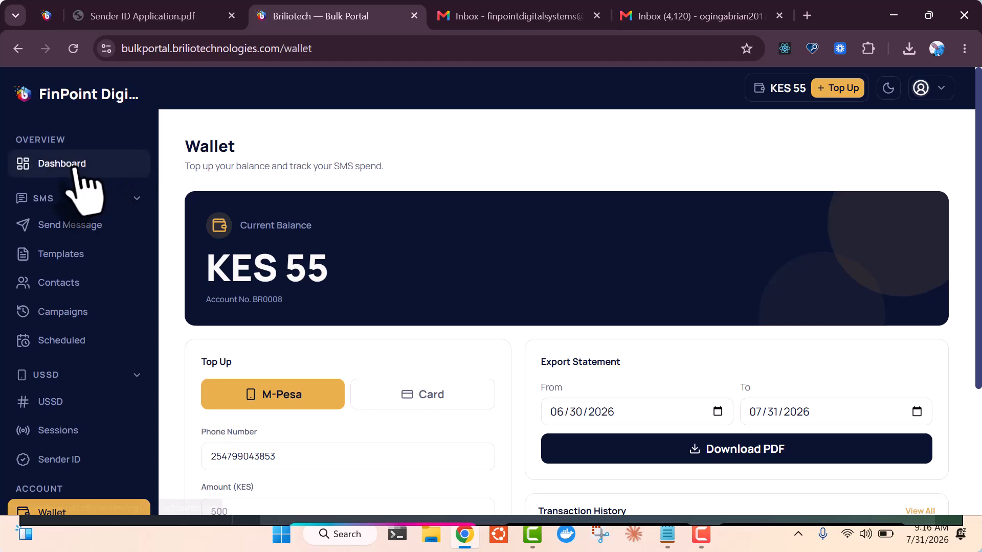
Return to the dashboard and reset the browser zoom from 110% to 100%
{"action": "left_click", "coordinate": [75, 164]}
{"action": "left_click", "coordinate": [964, 48]}
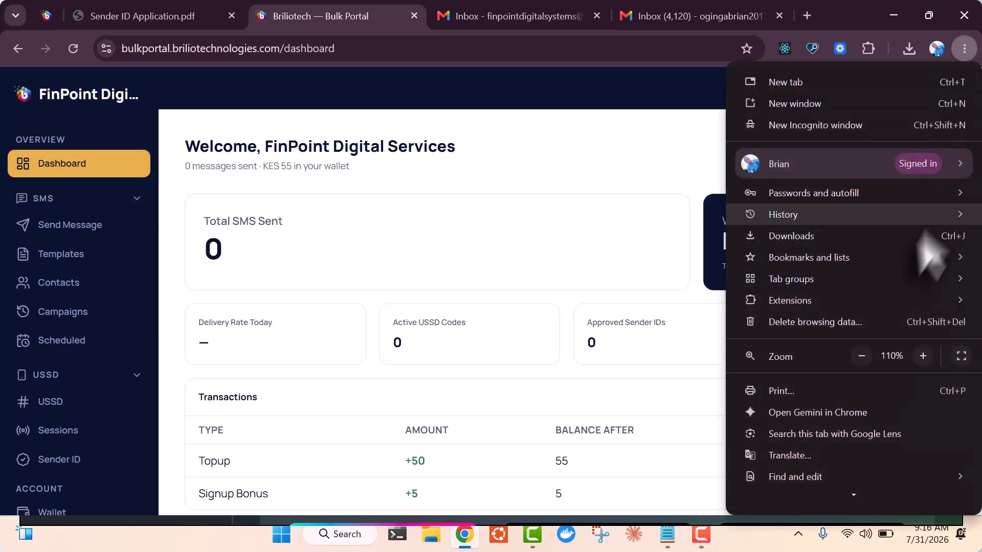
{"action": "left_click", "coordinate": [863, 356]}
{"action": "left_click", "coordinate": [585, 190]}
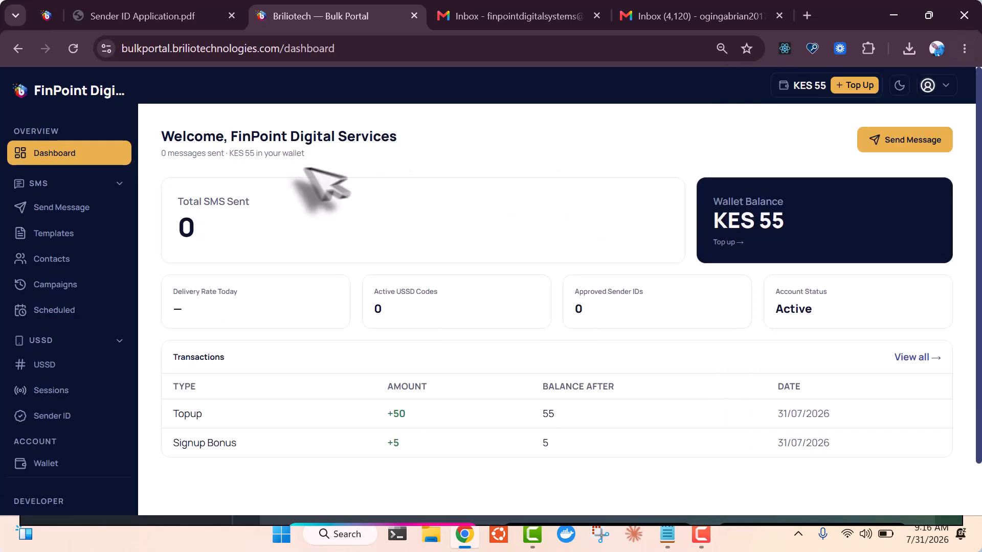
Open the Send Message form and start entering a recipient's phone number
{"action": "left_click", "coordinate": [74, 213]}
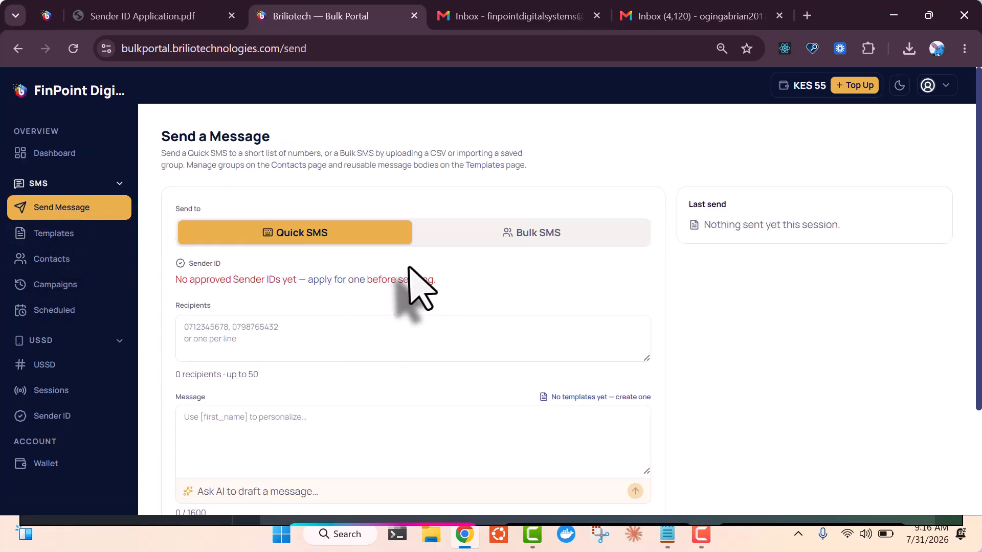
{"action": "left_click", "coordinate": [324, 337]}
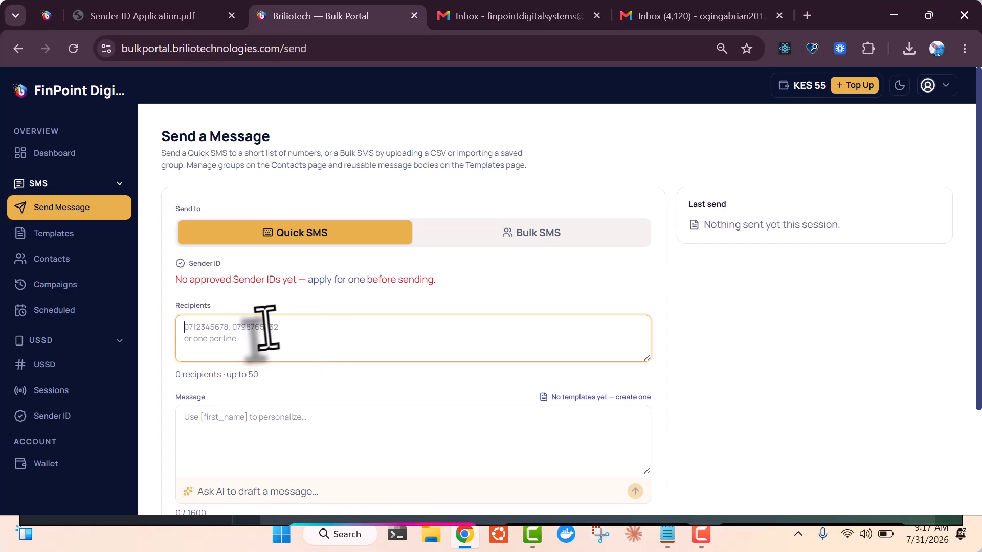
{"action": "type", "text": "07"}
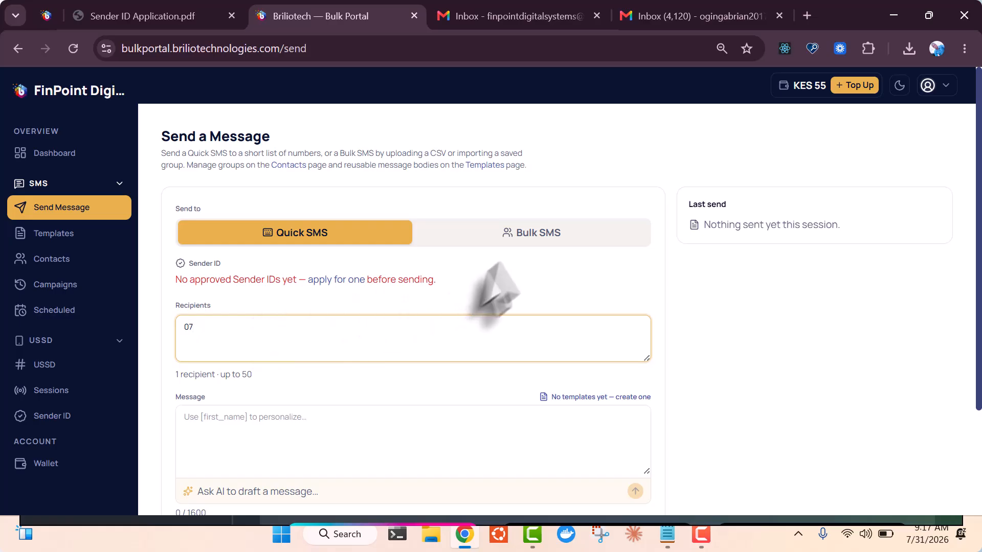
{"action": "left_click", "coordinate": [542, 234]}
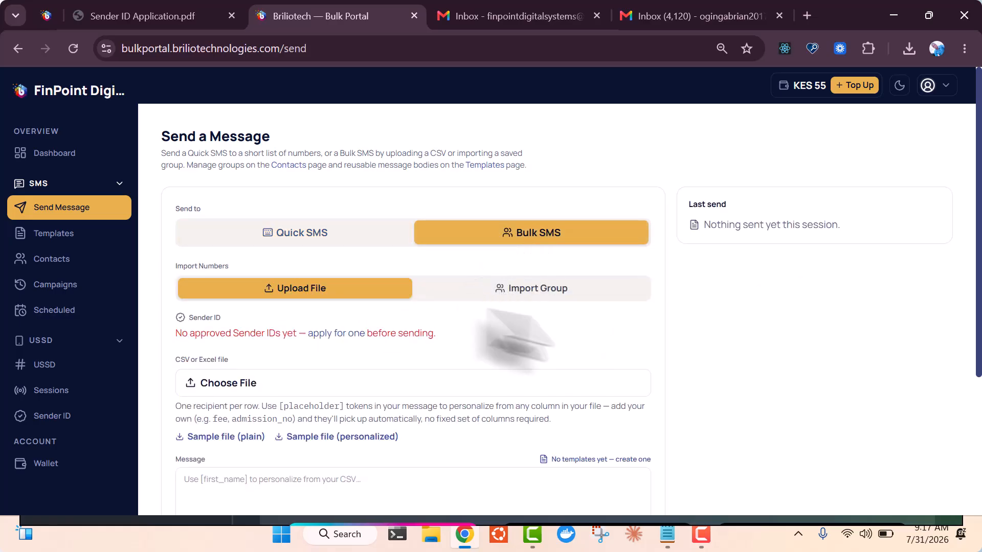
{"action": "scroll", "coordinate": [974, 301], "scroll_direction": "down", "scroll_amount": 1}
{"action": "scroll", "coordinate": [974, 304], "scroll_direction": "down", "scroll_amount": 2}
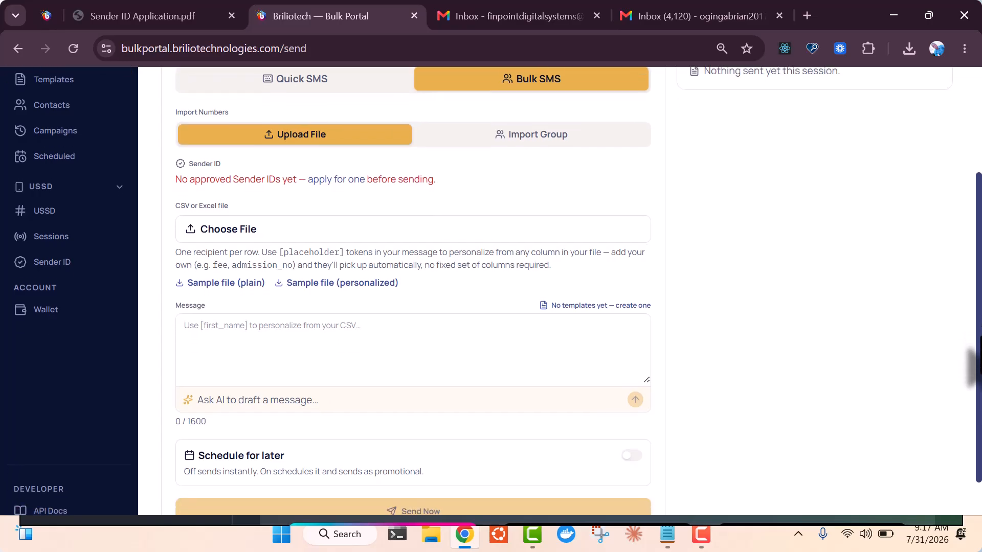
{"action": "scroll", "coordinate": [974, 320], "scroll_direction": "up", "scroll_amount": 1}
{"action": "scroll", "coordinate": [974, 320], "scroll_direction": "up", "scroll_amount": 1}
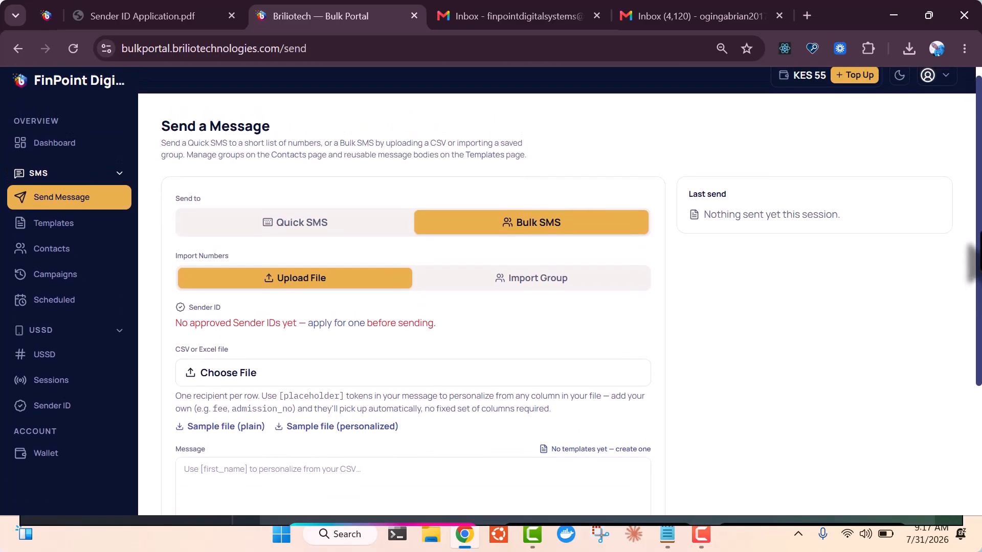
{"action": "scroll", "coordinate": [974, 358], "scroll_direction": "down", "scroll_amount": 3}
{"action": "left_click_drag", "start_coordinate": [974, 380], "coordinate": [974, 259]}
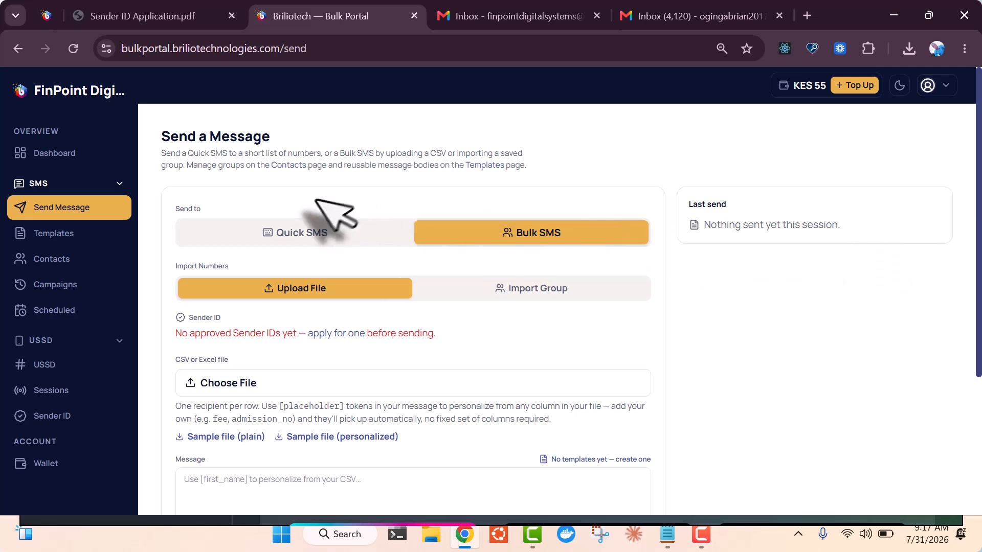
{"action": "left_click", "coordinate": [327, 232]}
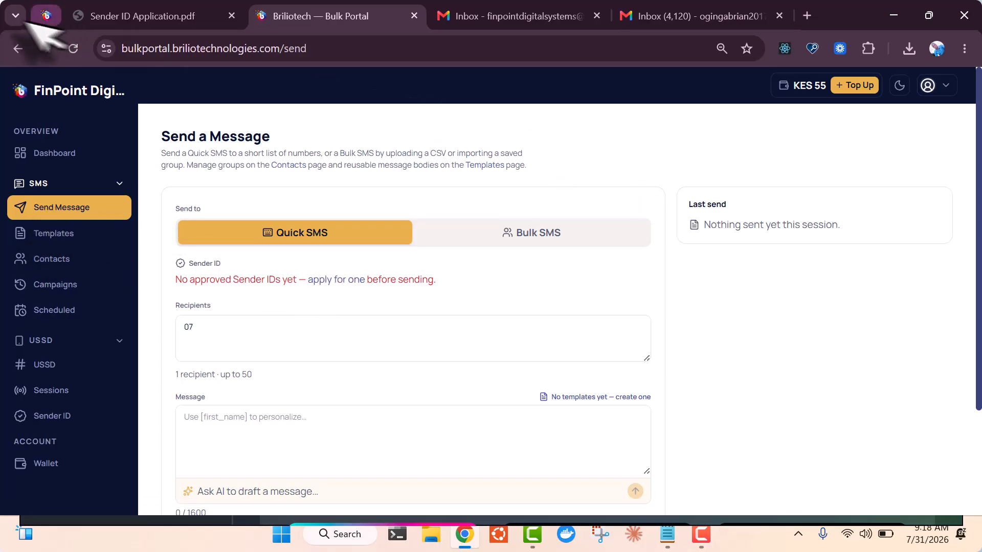
Reload the form and choose BRILIOTECH (TEST SENDER ID) as the sender ID
{"action": "left_click", "coordinate": [73, 49]}
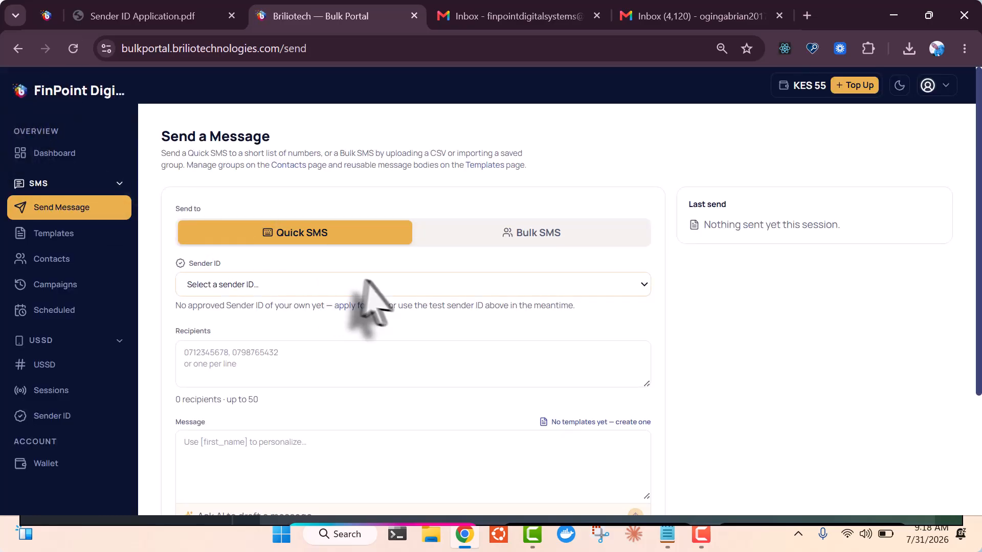
{"action": "left_click", "coordinate": [394, 285]}
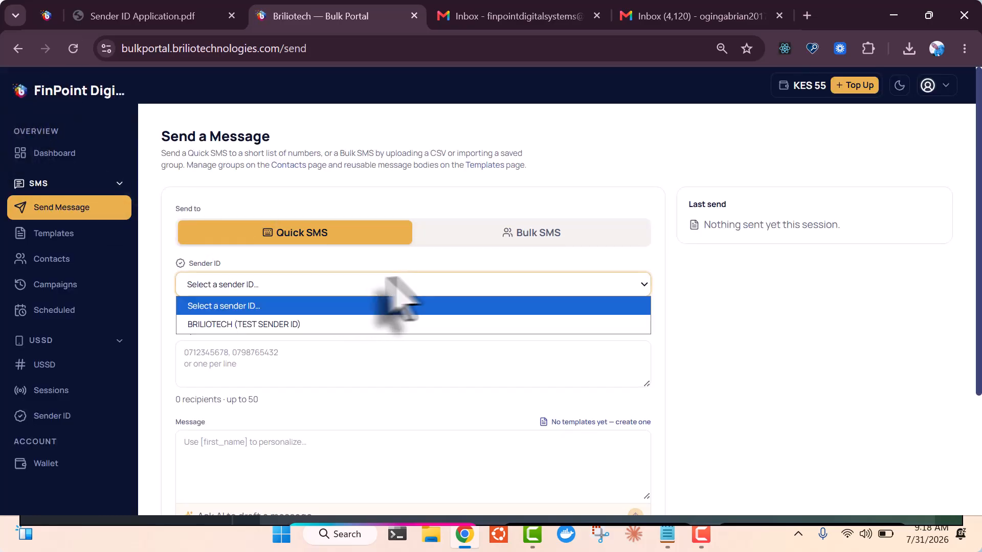
{"action": "left_click", "coordinate": [244, 325]}
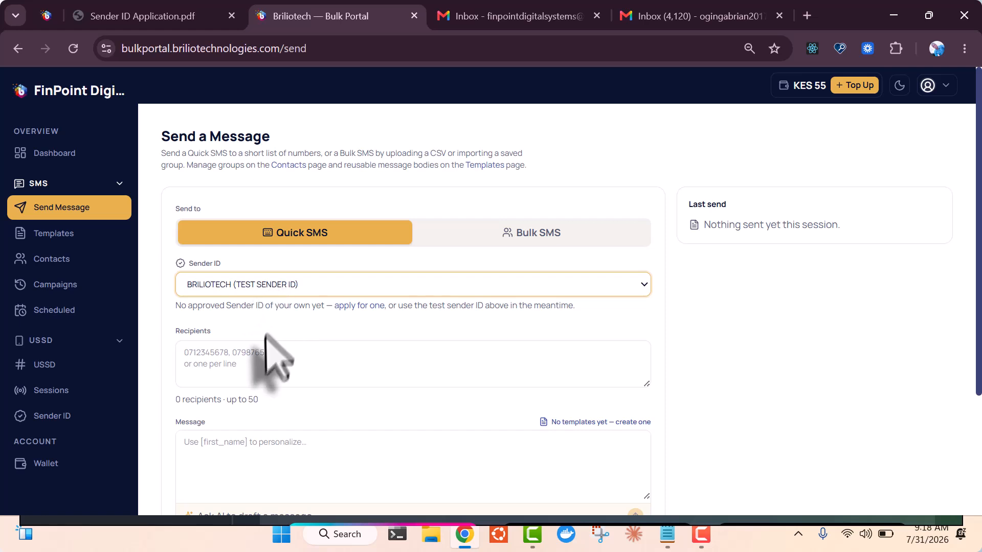
Enter two recipient phone numbers and the message 'Hello,This is a test message'
{"action": "left_click", "coordinate": [262, 357]}
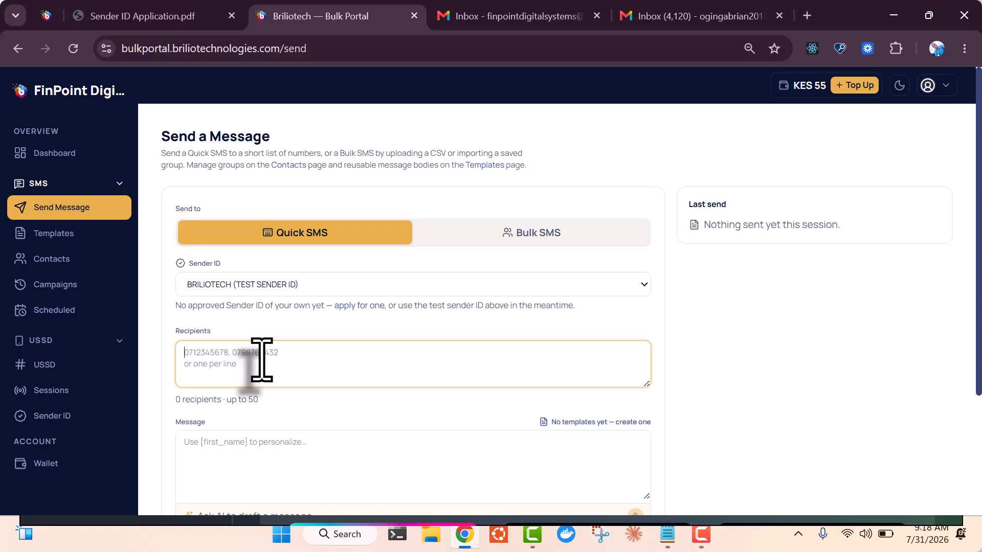
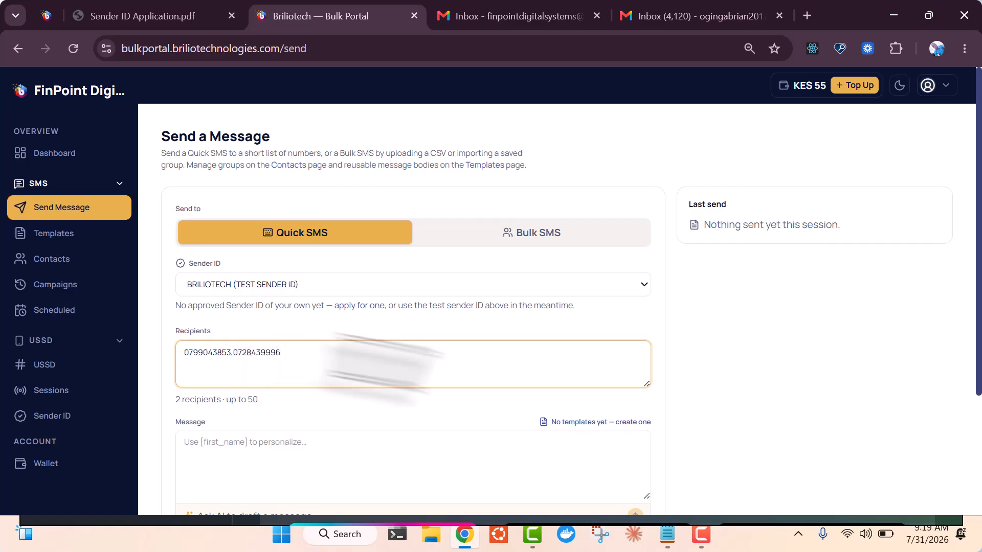
{"action": "left_click_drag", "start_coordinate": [970, 281], "coordinate": [974, 361]}
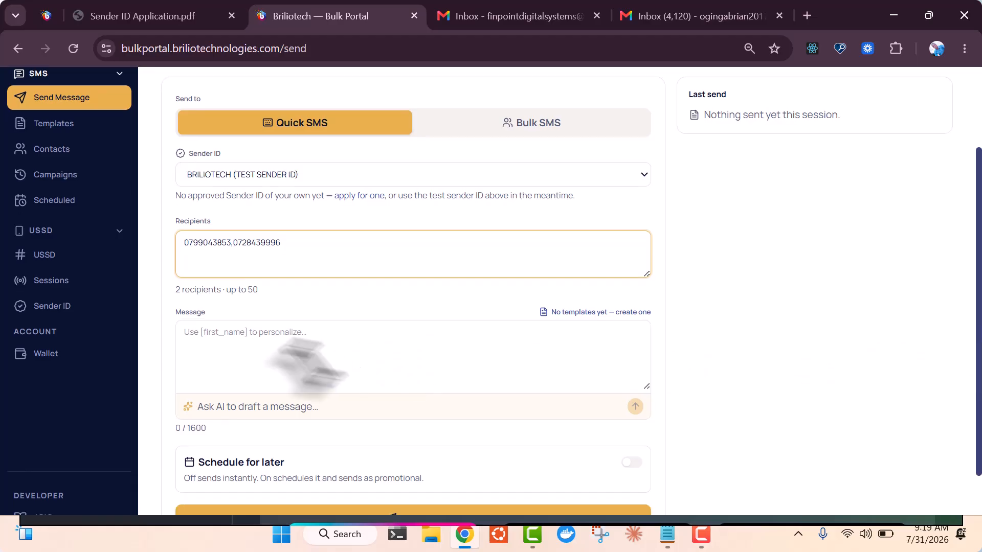
{"action": "left_click", "coordinate": [285, 363]}
{"action": "type", "text": "Hello,This is a test message"}
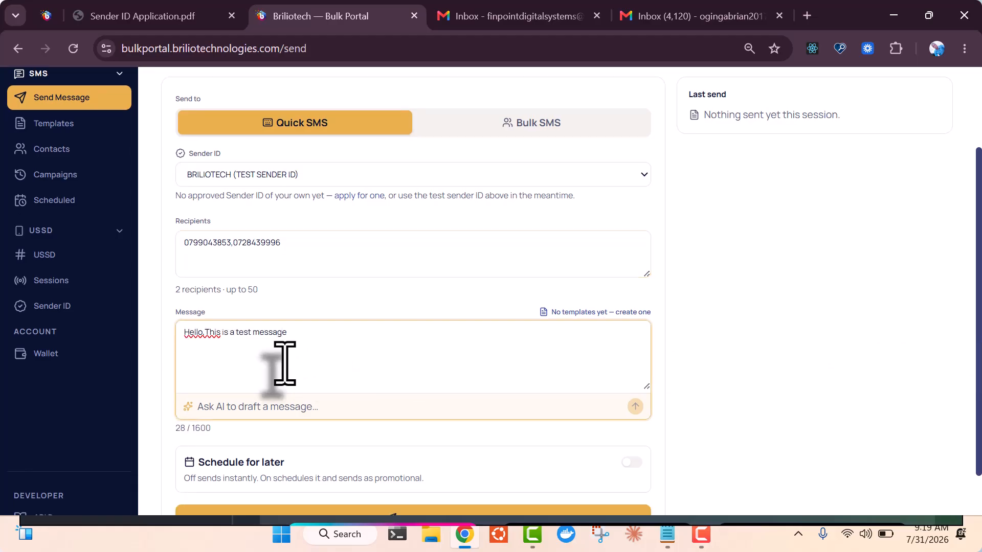
{"action": "left_click_drag", "start_coordinate": [974, 394], "coordinate": [974, 424]}
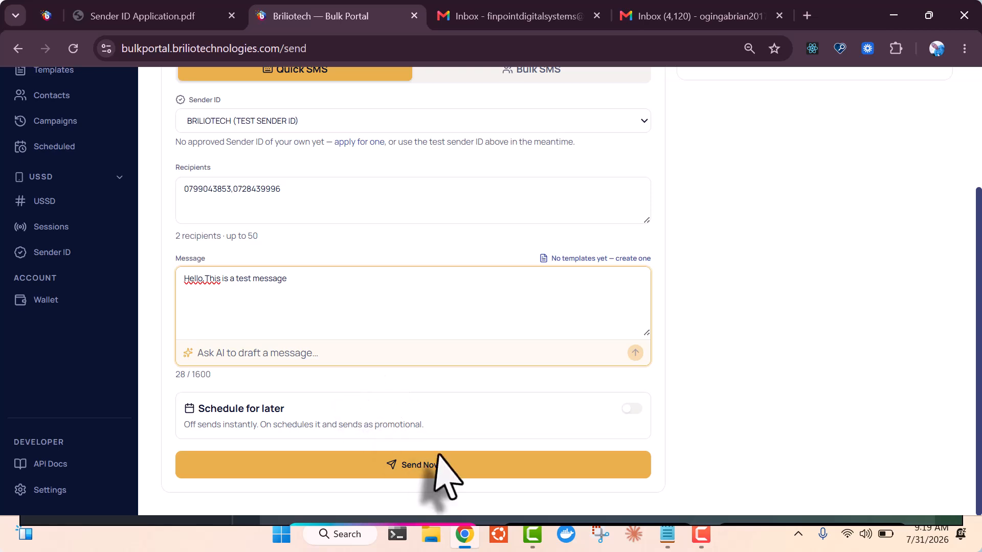
{"action": "left_click", "coordinate": [455, 464]}
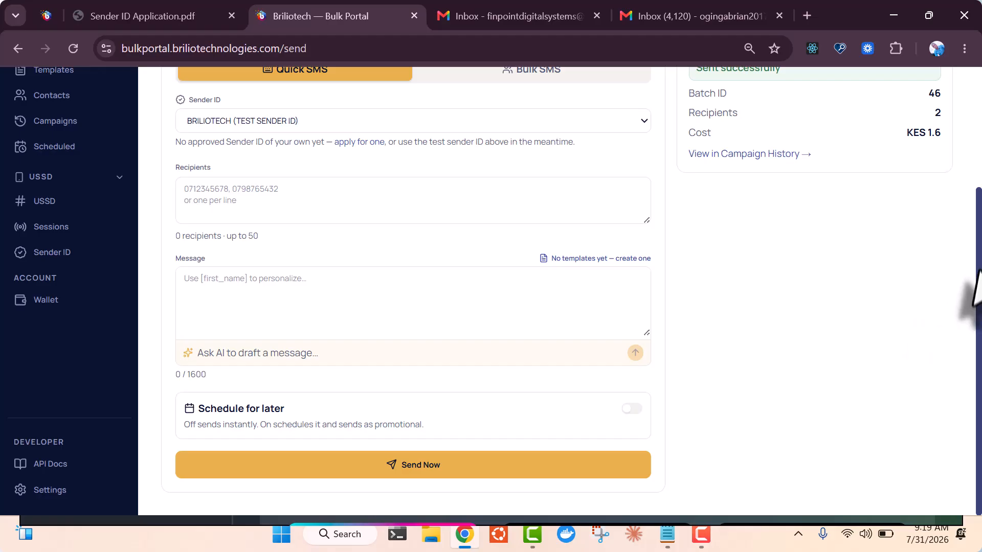
{"action": "scroll", "coordinate": [976, 302], "scroll_direction": "up", "scroll_amount": 2}
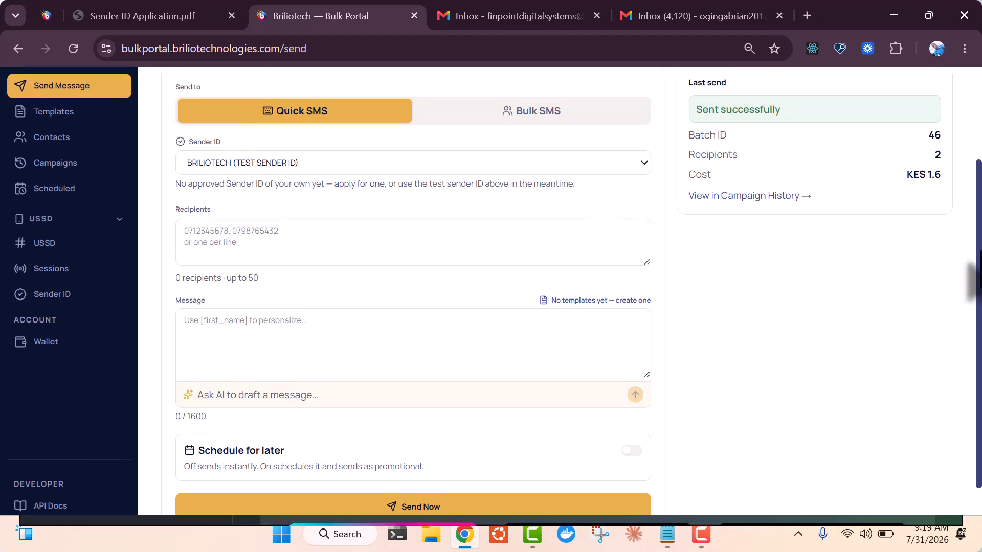
{"action": "scroll", "coordinate": [971, 263], "scroll_direction": "up", "scroll_amount": 2}
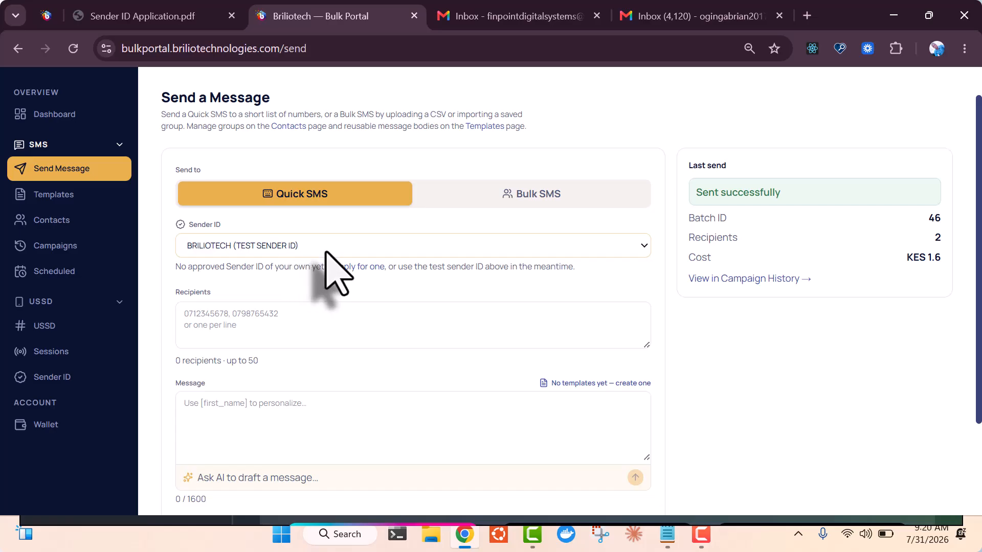
{"action": "left_click", "coordinate": [289, 317]}
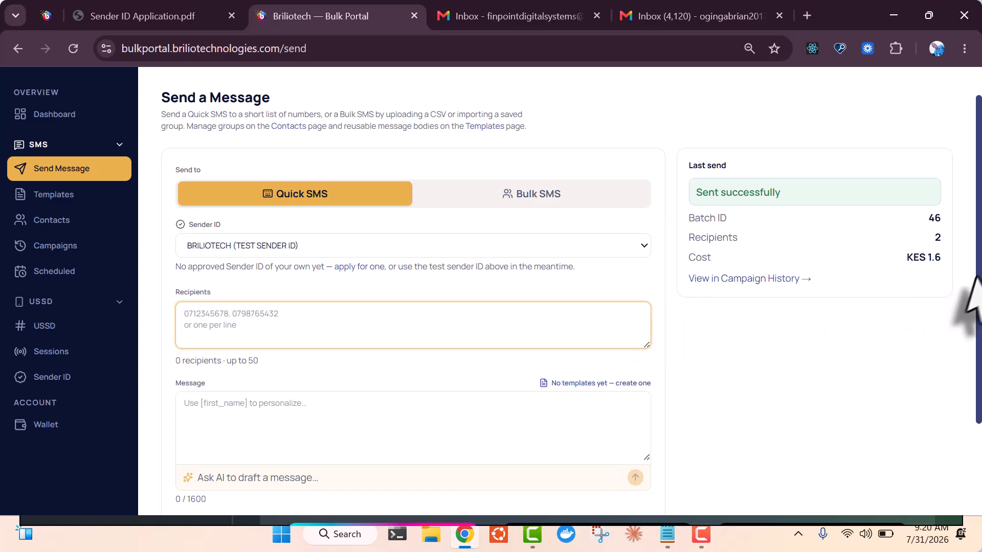
{"action": "scroll", "coordinate": [972, 378], "scroll_direction": "down", "scroll_amount": 2}
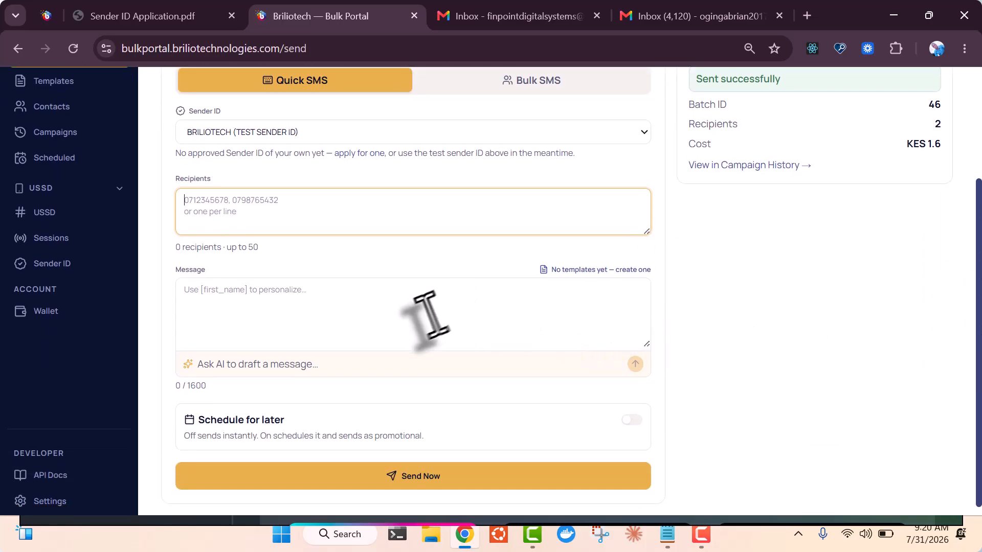
Add one recipient phone number to the Quick SMS
{"action": "left_click", "coordinate": [401, 306]}
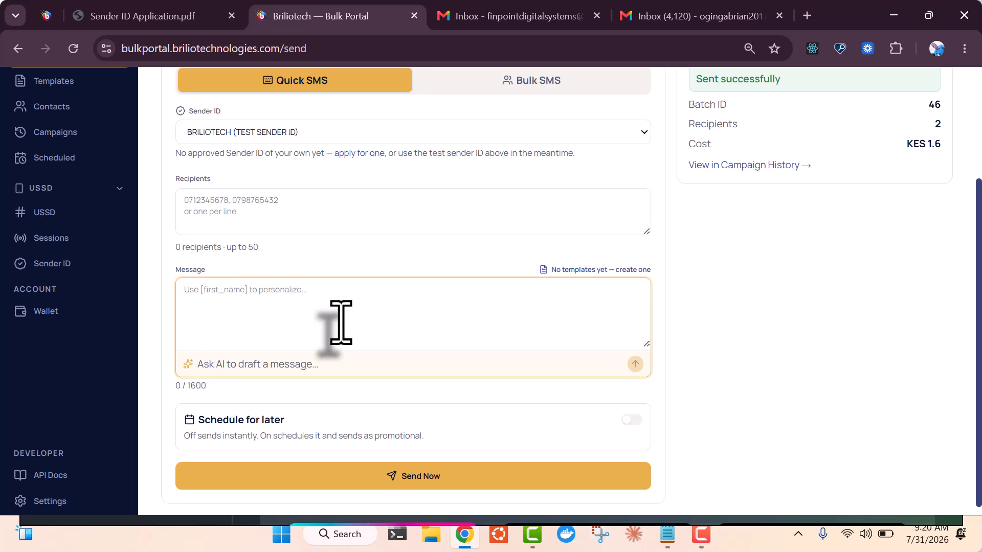
{"action": "left_click", "coordinate": [322, 221]}
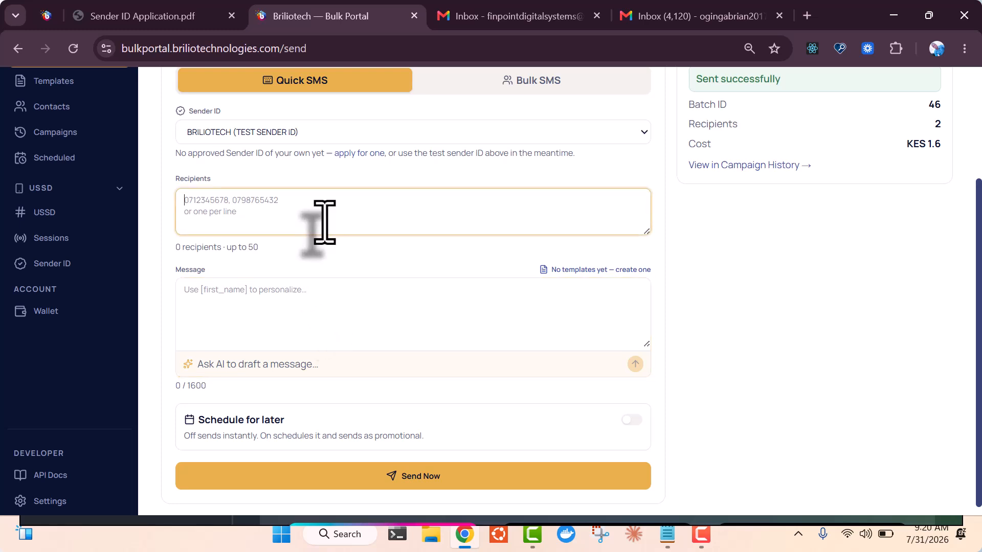
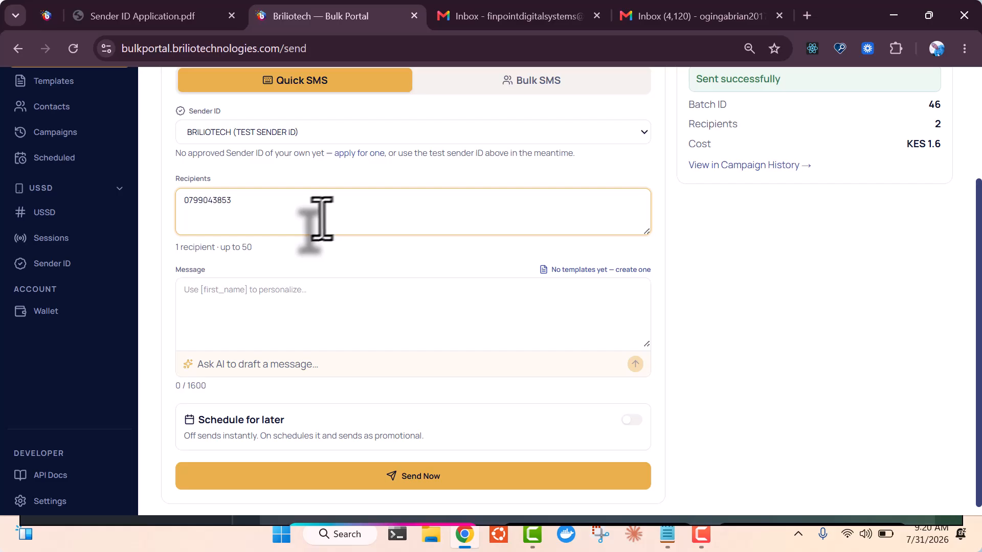
{"action": "left_click", "coordinate": [316, 313]}
Have Ask AI draft a 'Good morning [first_name]' welcome message for today's staff meeting
{"action": "left_click", "coordinate": [283, 366]}
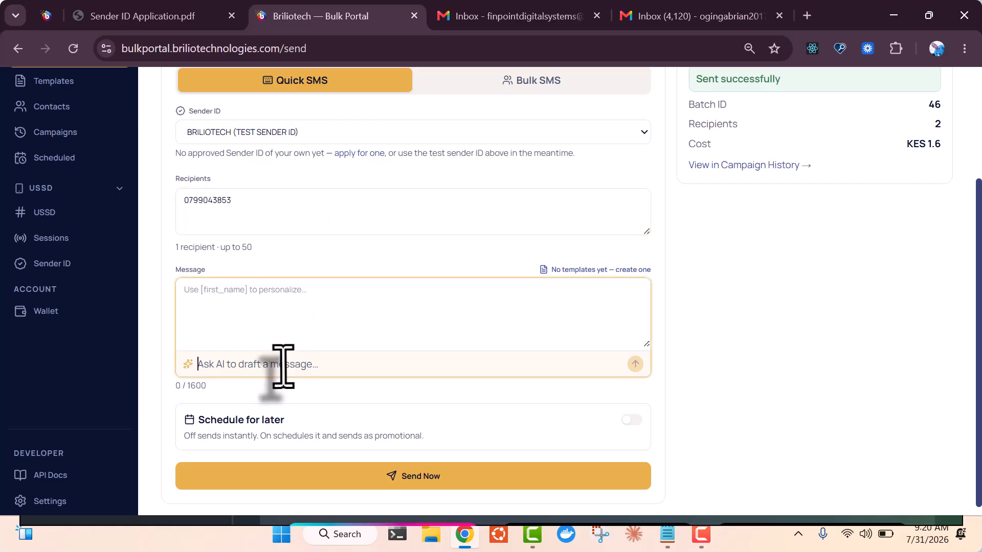
{"action": "type", "text": "W"}
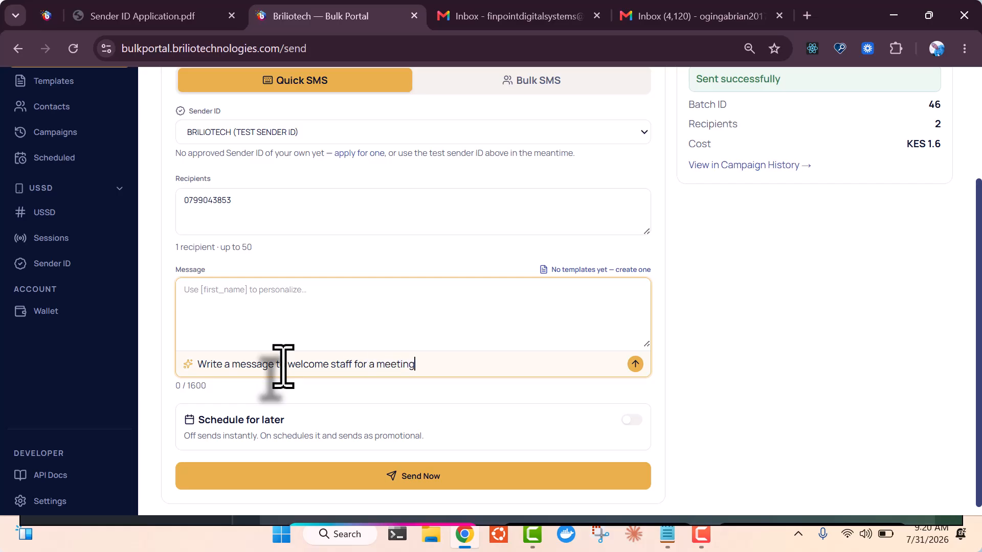
{"action": "left_click", "coordinate": [639, 363]}
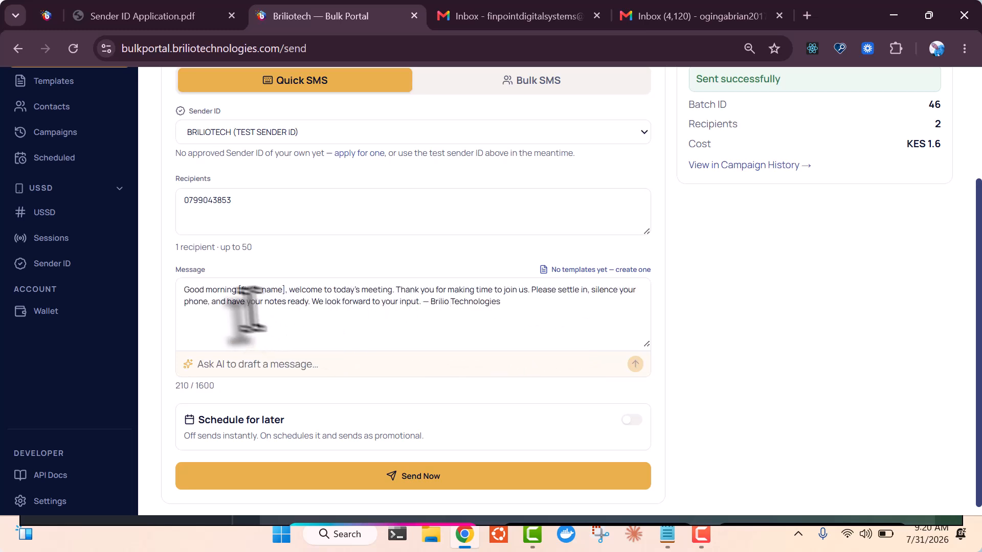
{"action": "left_click", "coordinate": [529, 317]}
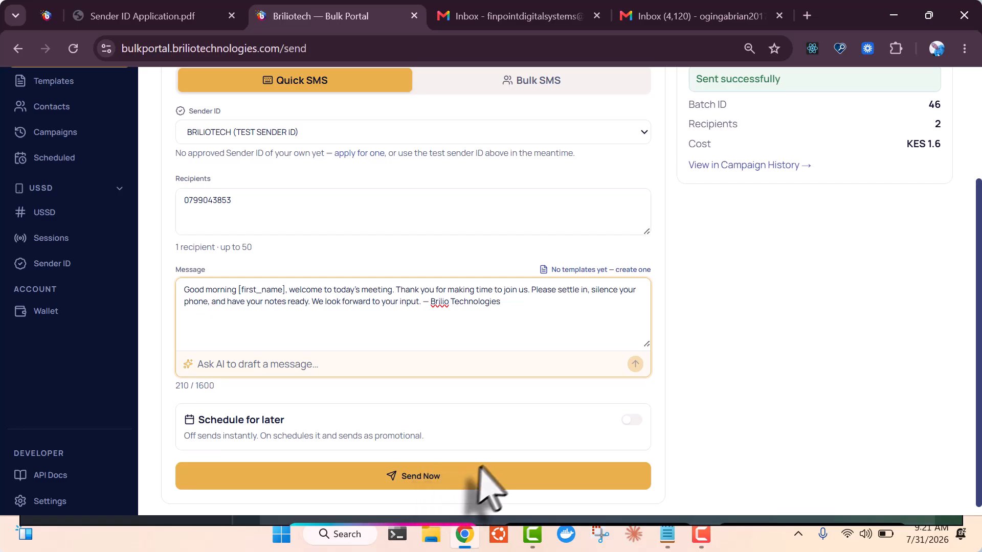
{"action": "left_click_drag", "start_coordinate": [980, 335], "coordinate": [978, 284]}
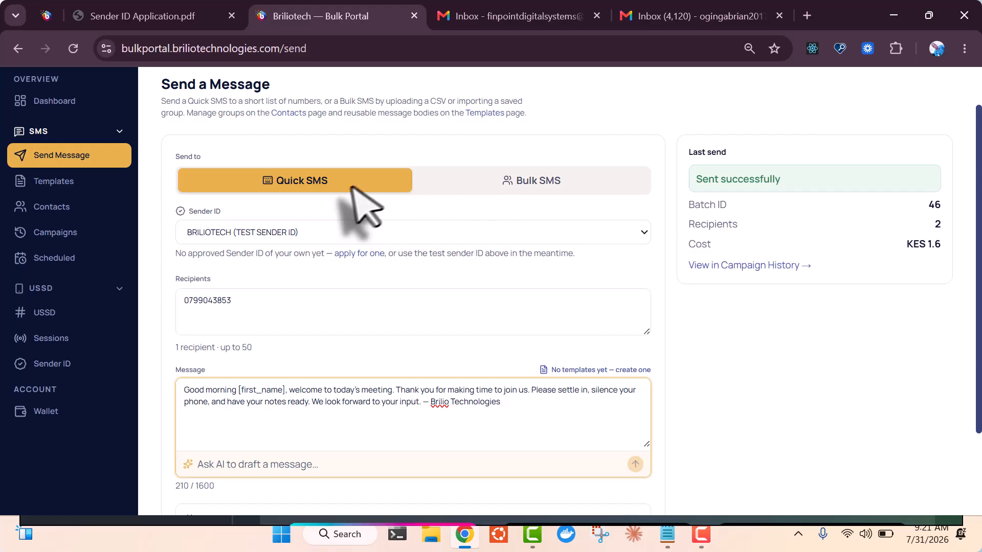
Try Bulk SMS with Import Group, find no groups, and go to Contacts
{"action": "left_click", "coordinate": [368, 303]}
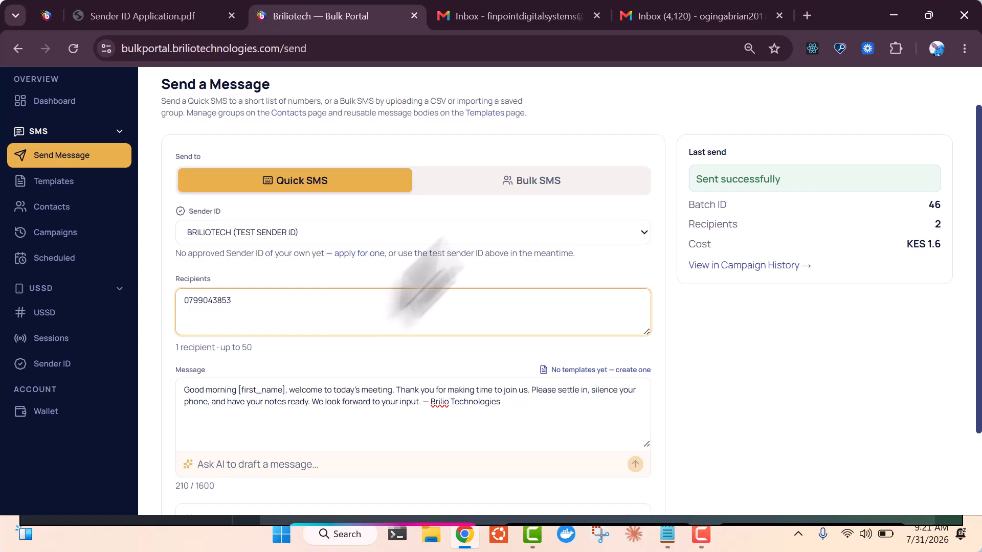
{"action": "left_click", "coordinate": [561, 182]}
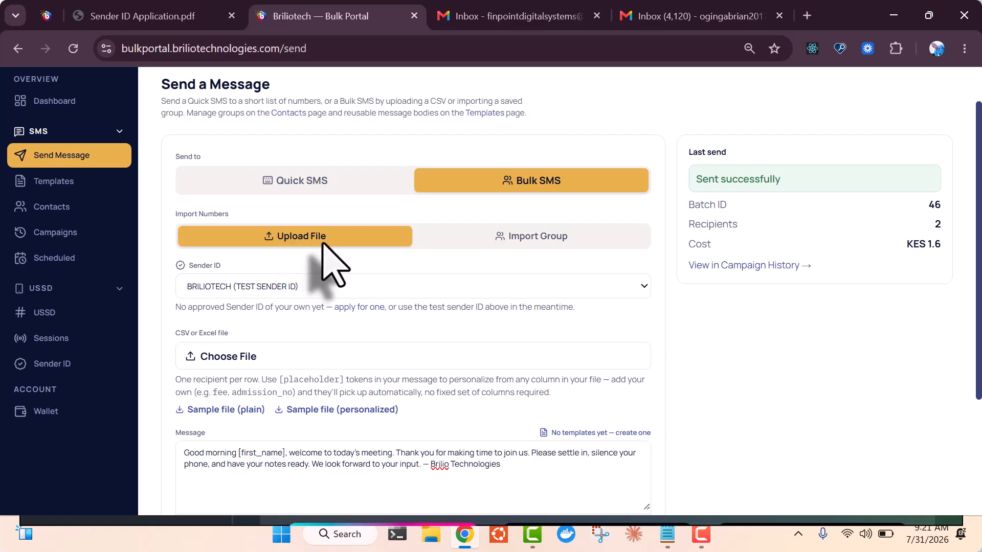
{"action": "left_click", "coordinate": [597, 240]}
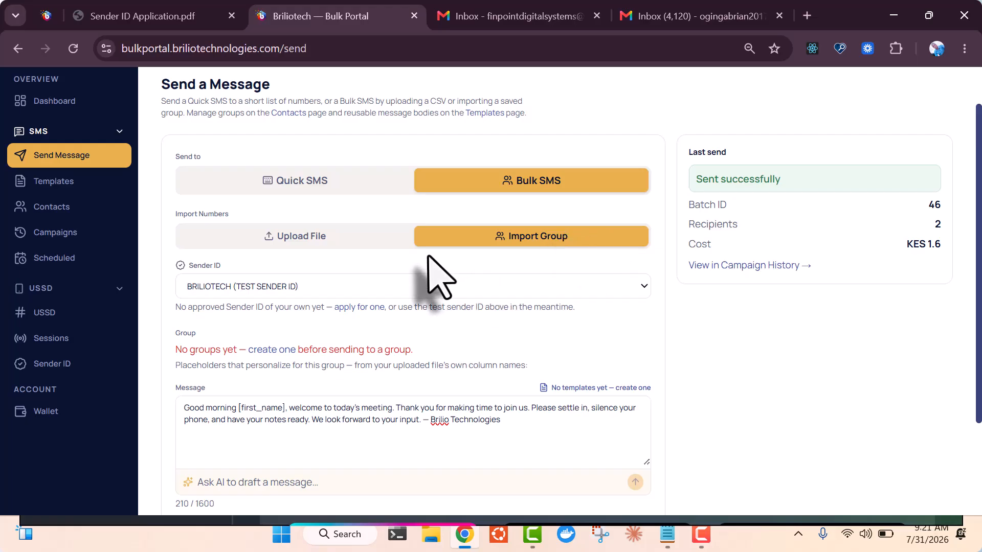
{"action": "left_click", "coordinate": [59, 207]}
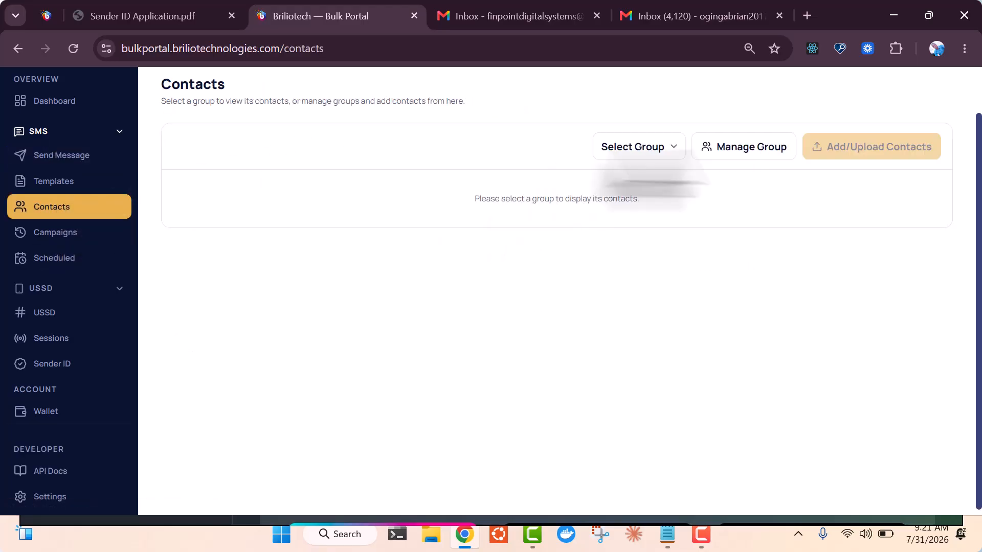
Create the Staff and Suppliers contact groups through Manage Group
{"action": "left_click", "coordinate": [760, 163]}
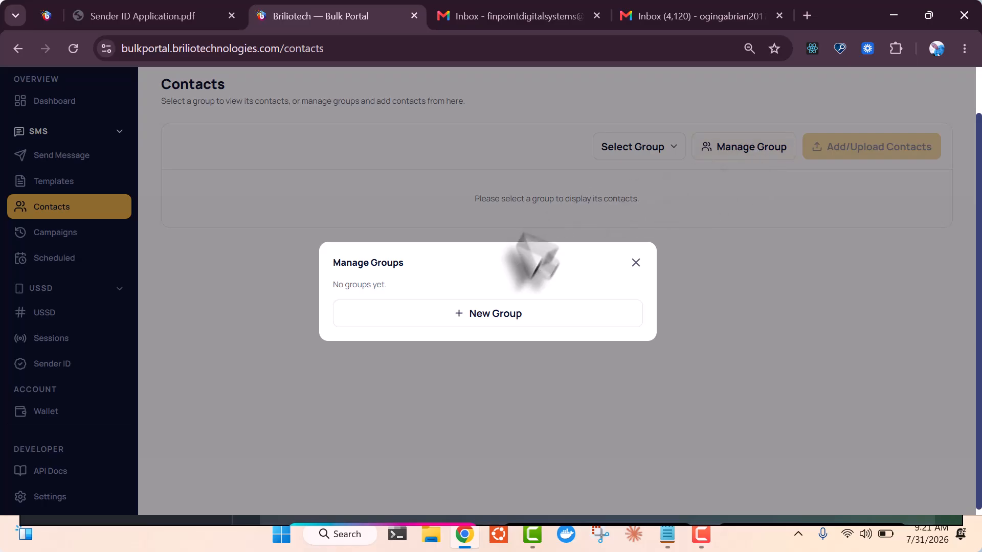
{"action": "left_click", "coordinate": [517, 315]}
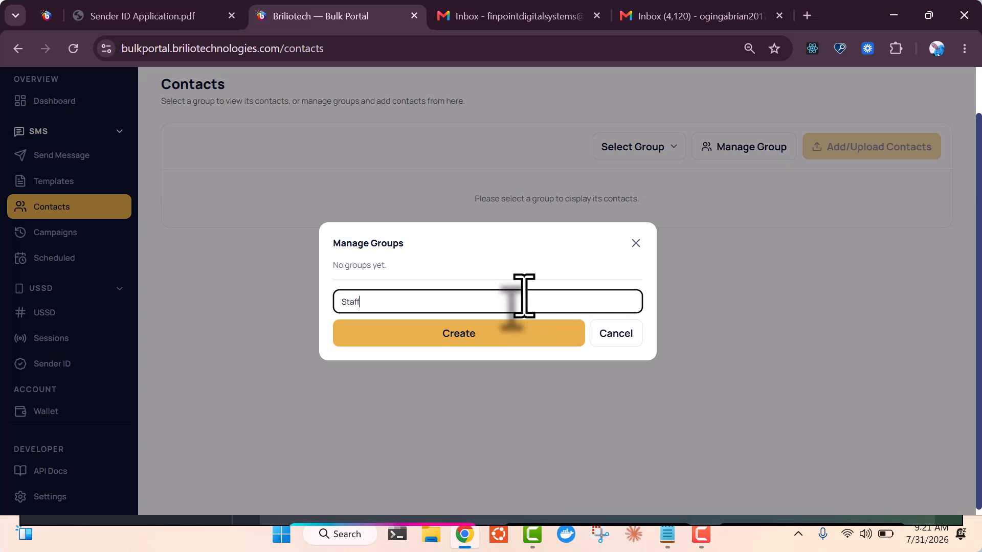
{"action": "left_click", "coordinate": [504, 336]}
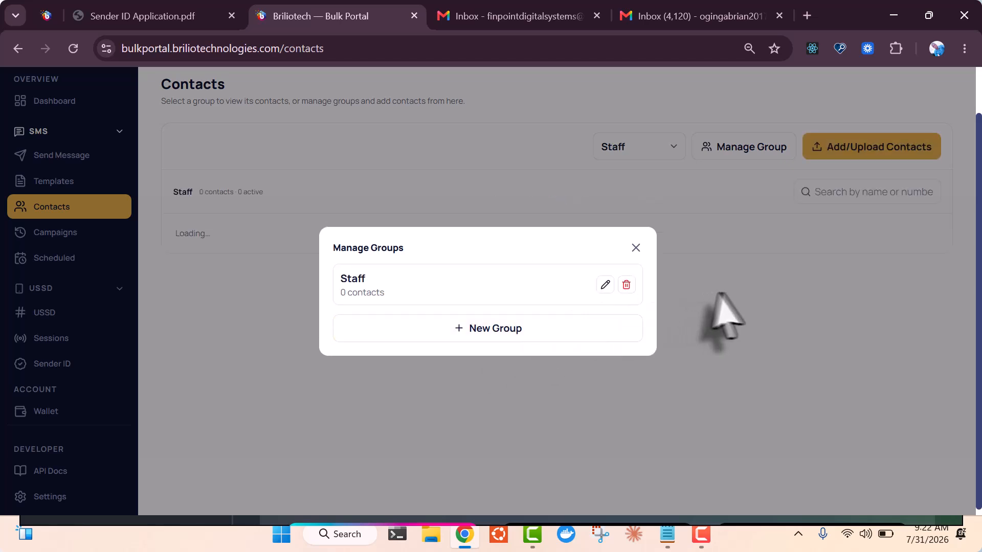
{"action": "left_click", "coordinate": [737, 296]}
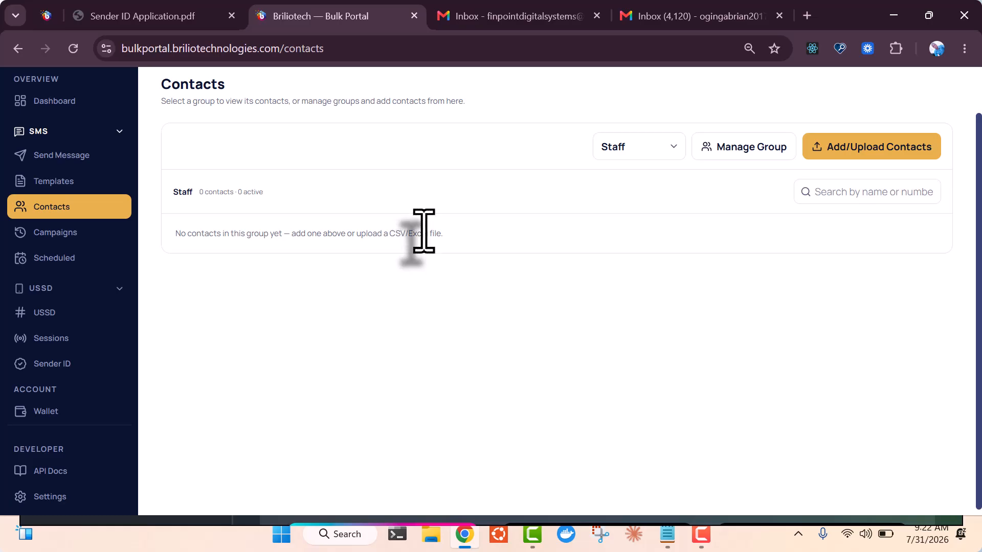
{"action": "left_click", "coordinate": [758, 152]}
{"action": "left_click", "coordinate": [498, 331]}
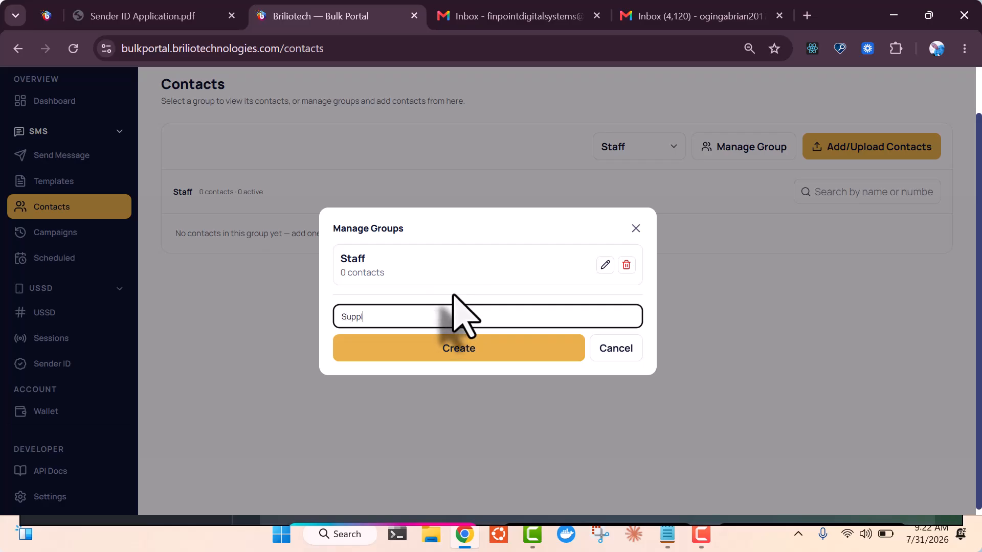
{"action": "left_click", "coordinate": [478, 353]}
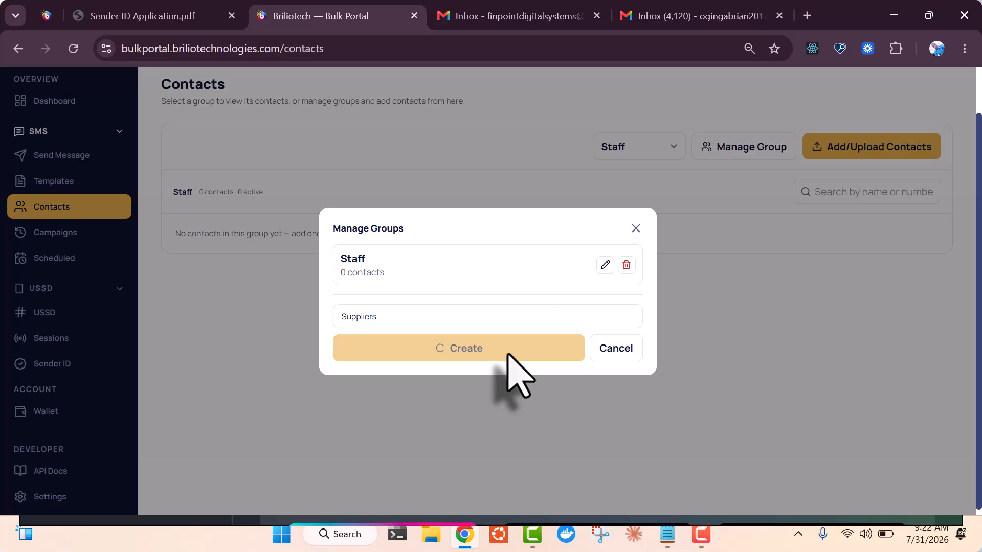
{"action": "left_click", "coordinate": [745, 313]}
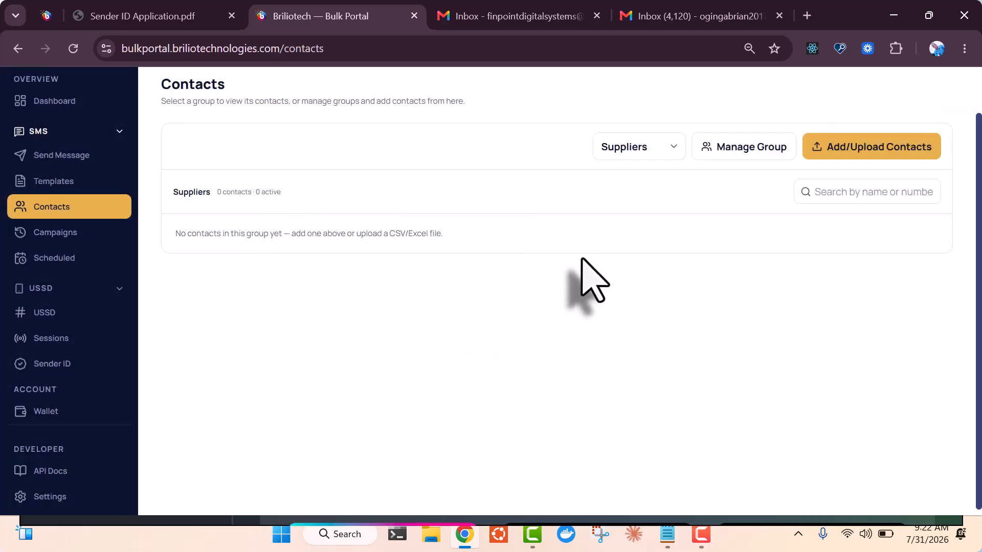
{"action": "left_click", "coordinate": [657, 155]}
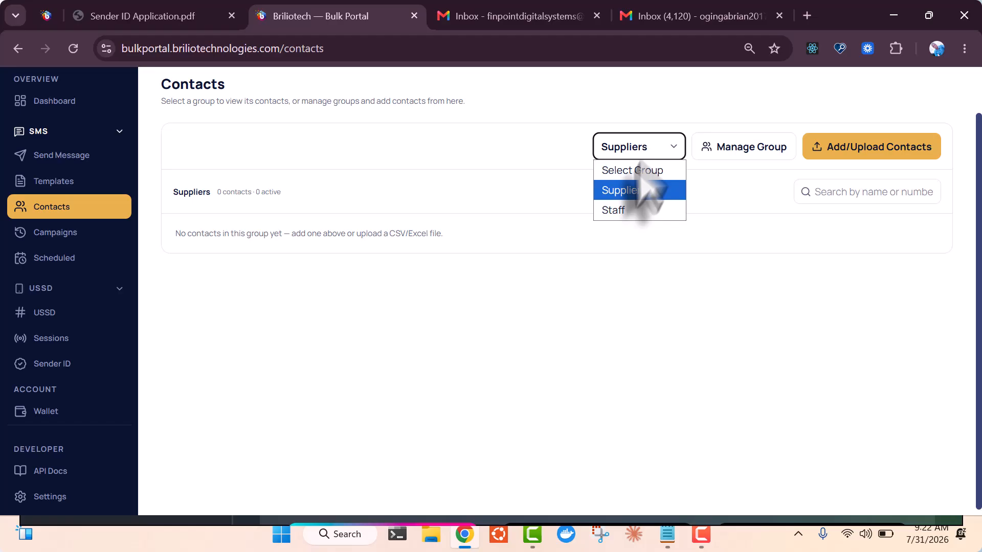
Select the Staff group and open Add/Upload Contacts to enter a contact's phone and first name
{"action": "left_click", "coordinate": [627, 212]}
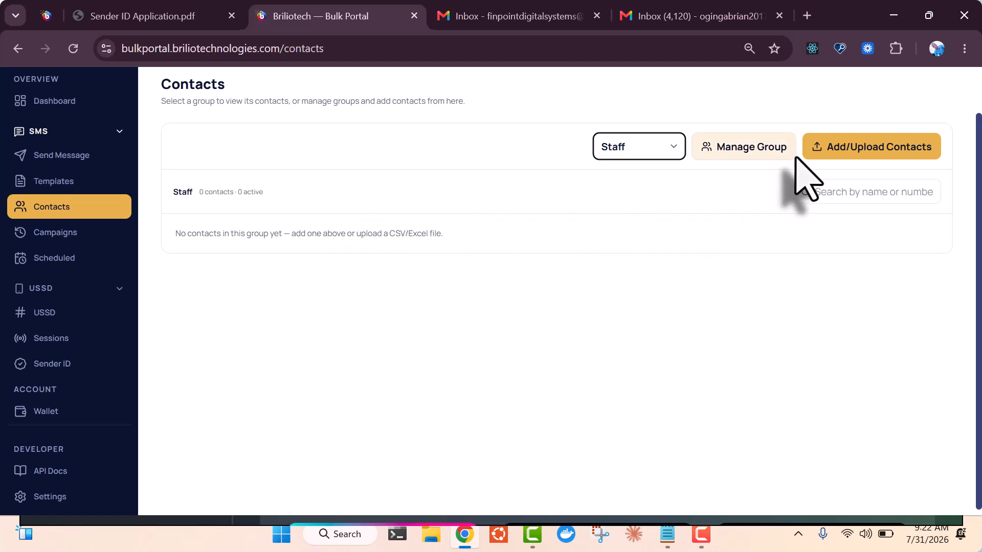
{"action": "left_click", "coordinate": [878, 153]}
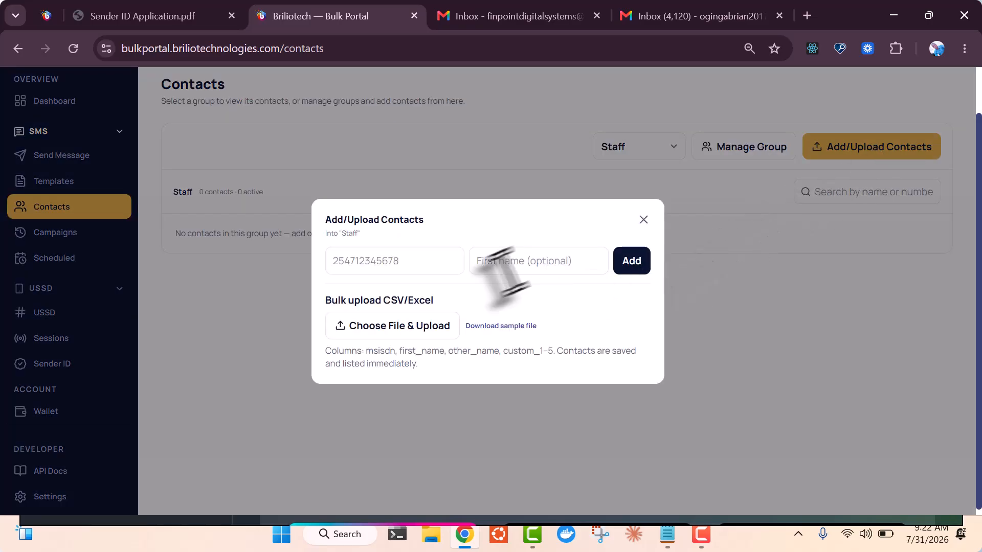
{"action": "left_click", "coordinate": [441, 266]}
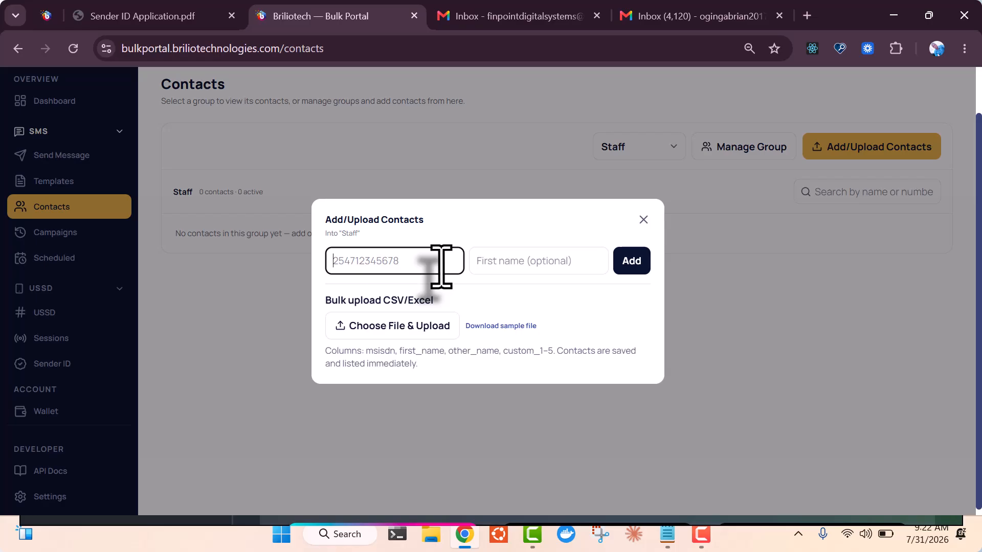
{"action": "left_click", "coordinate": [548, 272]}
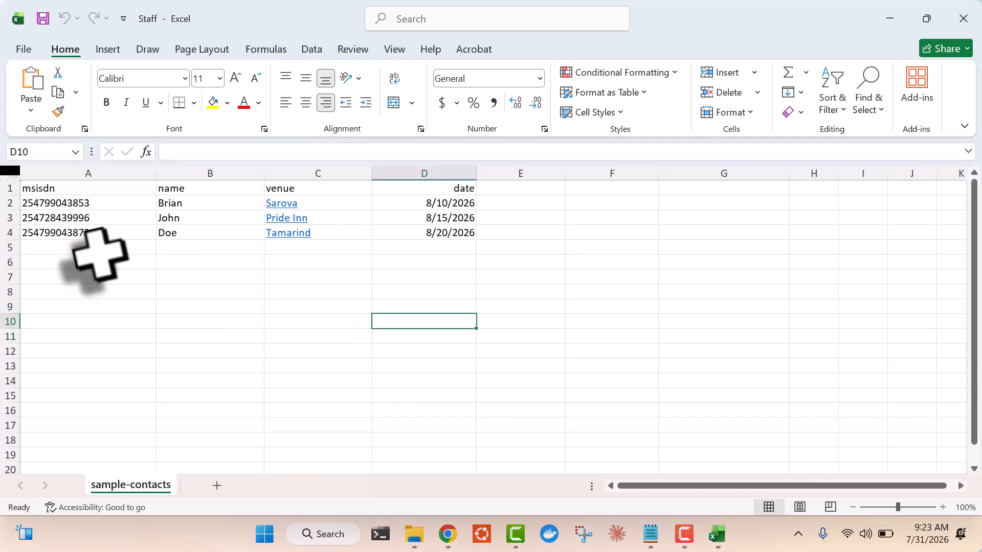
Review a few cells of the Staff contacts sheet, then close Excel
{"action": "left_click", "coordinate": [515, 263]}
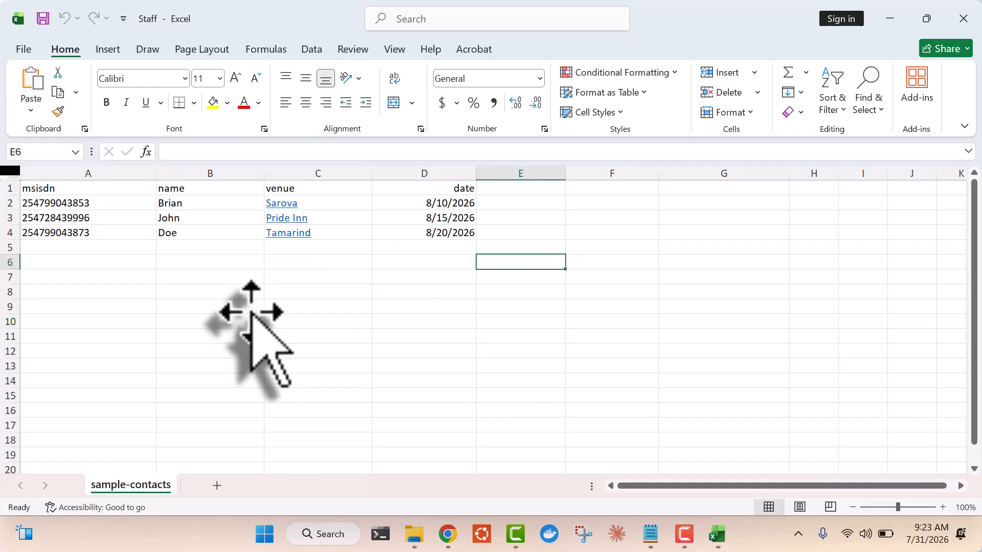
{"action": "left_click", "coordinate": [339, 321]}
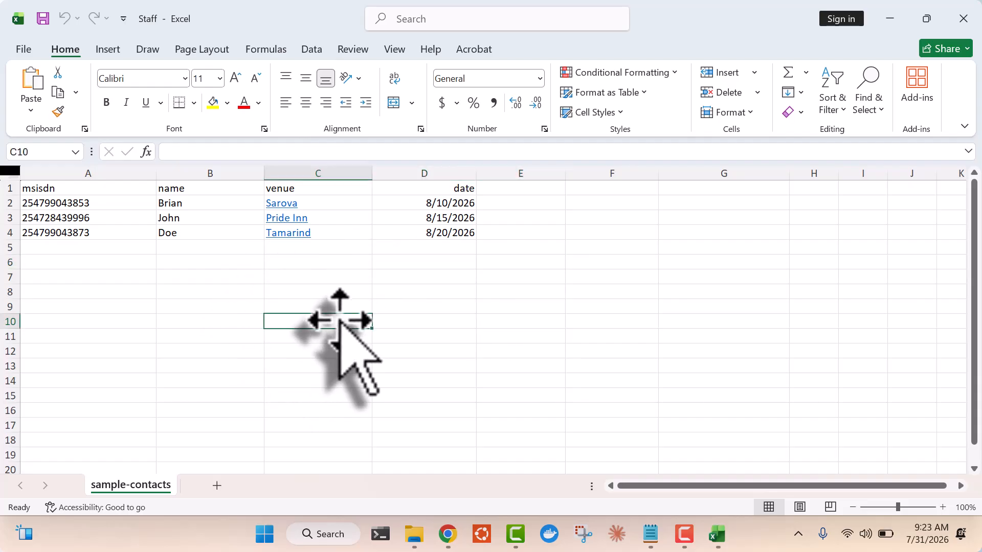
{"action": "left_click", "coordinate": [570, 247]}
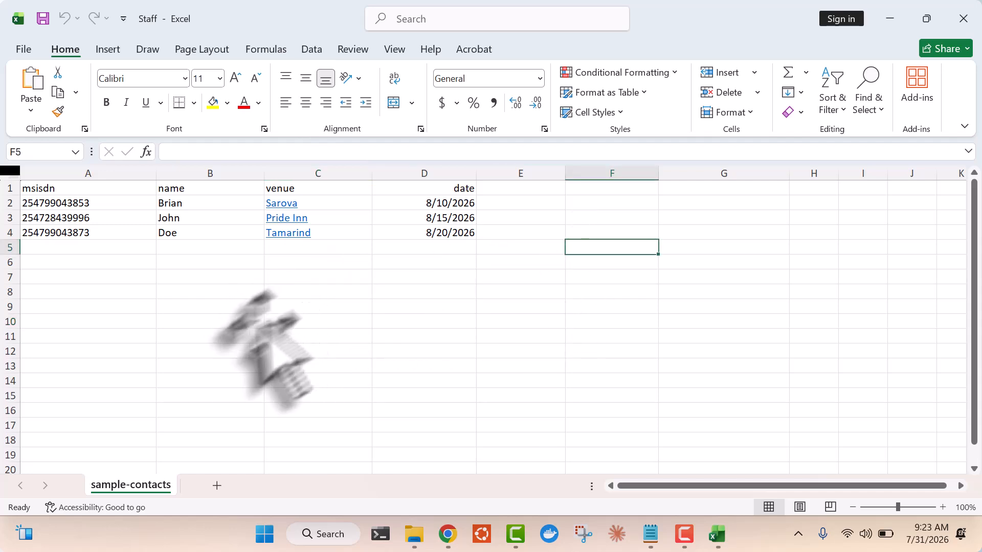
{"action": "left_click", "coordinate": [964, 19]}
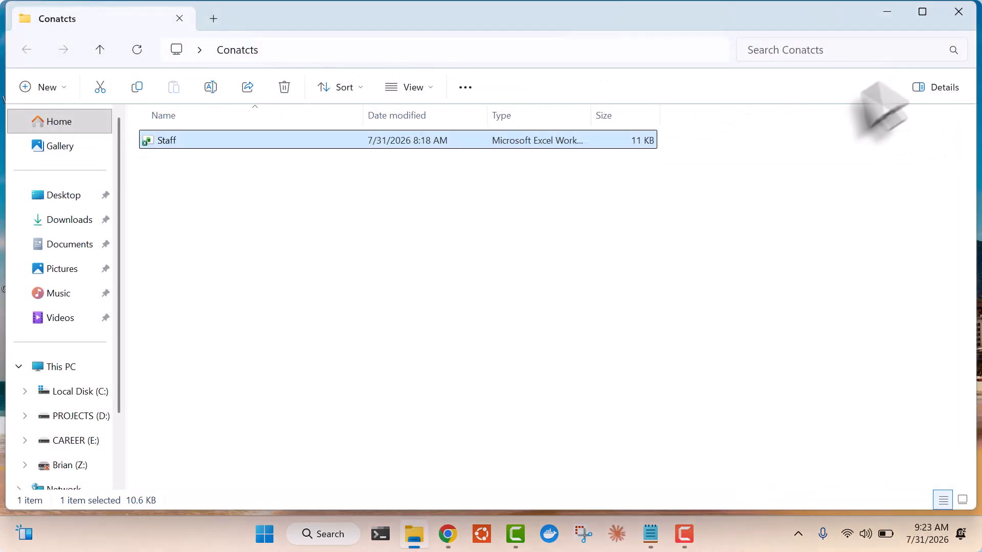
Upload the Staff spreadsheet from Desktop > Conatcts into the Staff group, adding its 3 contacts
{"action": "left_click", "coordinate": [464, 534]}
{"action": "left_click", "coordinate": [440, 332]}
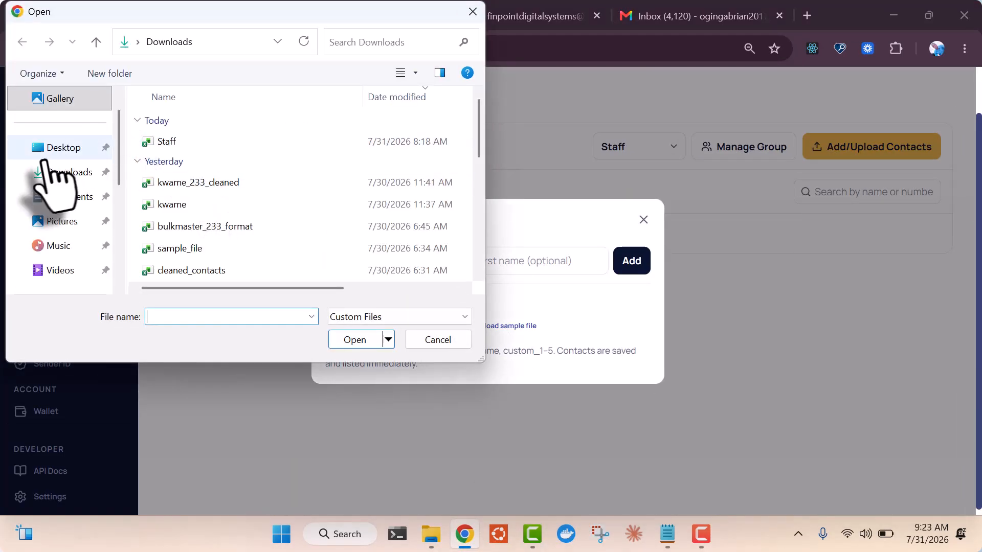
{"action": "left_click", "coordinate": [70, 150]}
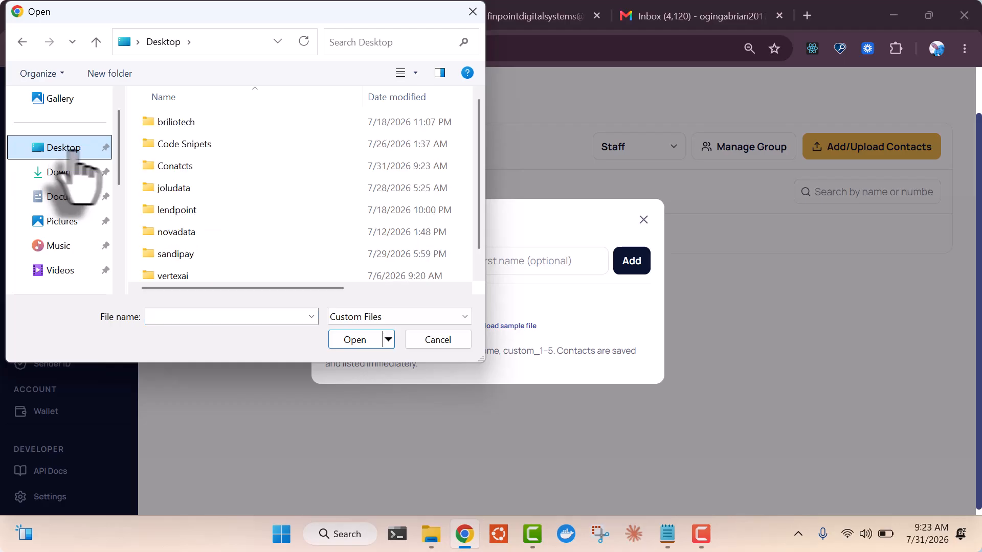
{"action": "double_click", "coordinate": [188, 168]}
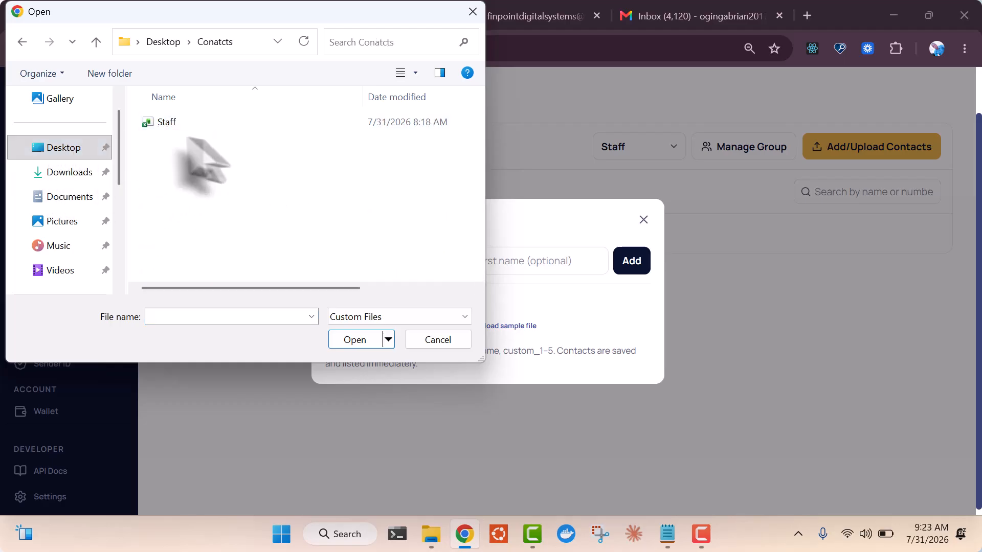
{"action": "left_click", "coordinate": [169, 124]}
{"action": "left_click", "coordinate": [354, 340]}
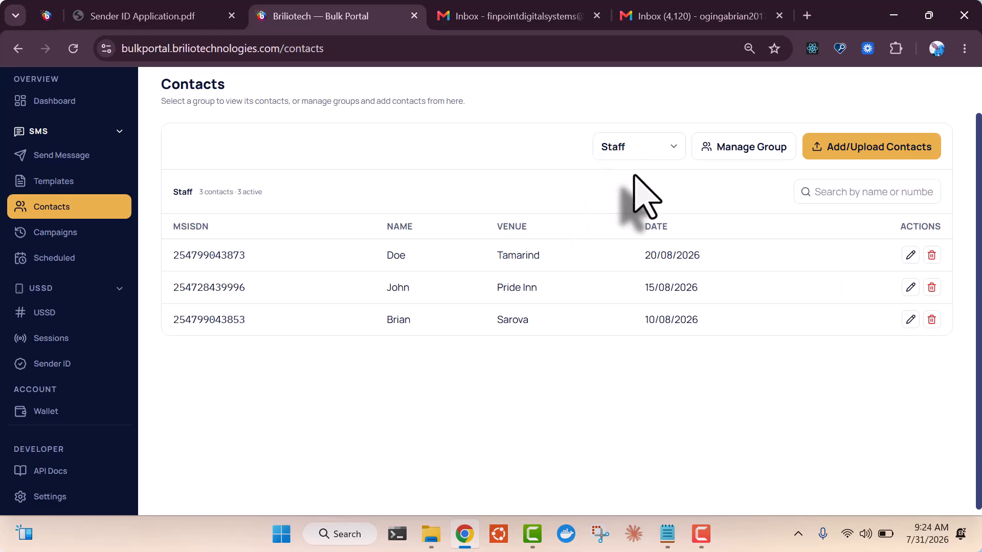
Start a Bulk SMS that imports a group, sent from BRILIOTECH (TEST SENDER ID)
{"action": "left_click", "coordinate": [60, 155]}
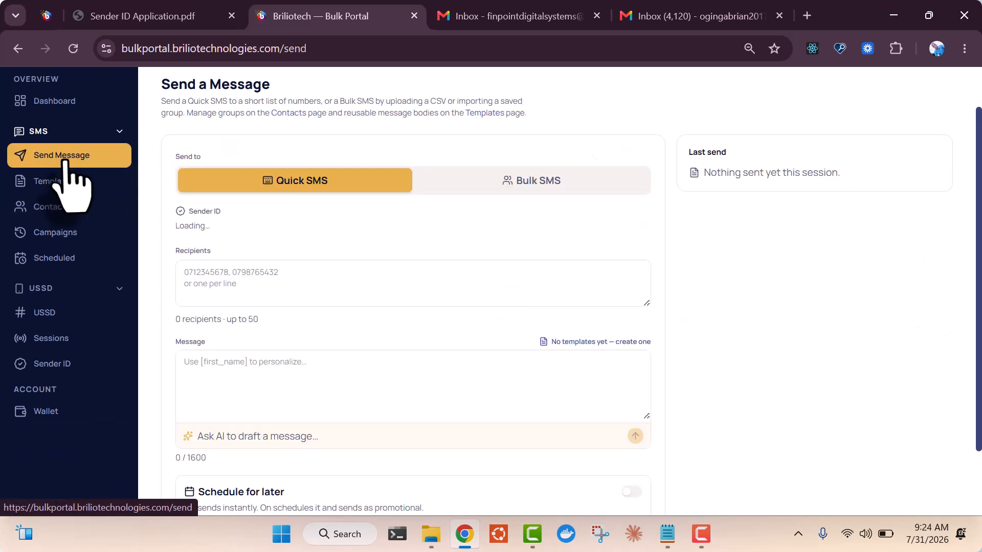
{"action": "left_click", "coordinate": [593, 192]}
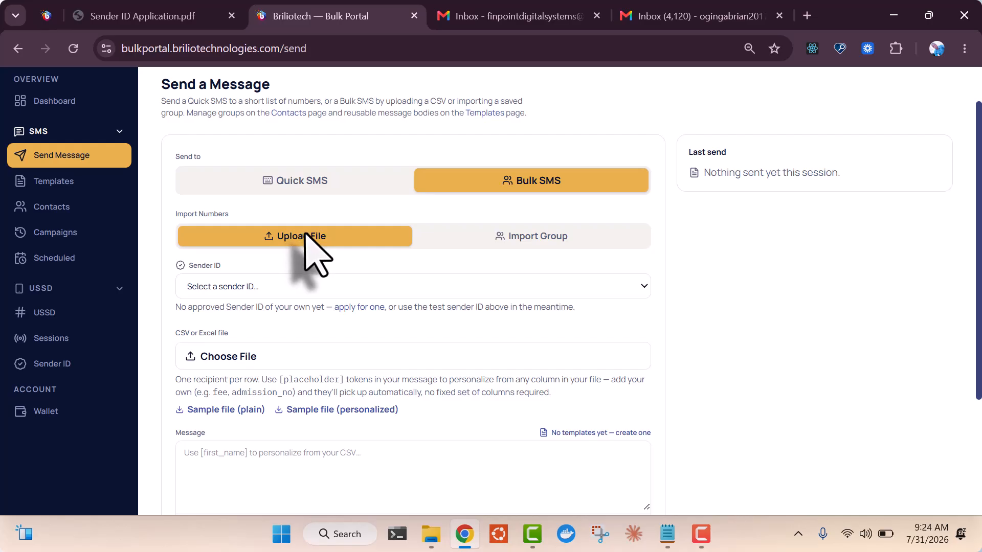
{"action": "left_click", "coordinate": [551, 240]}
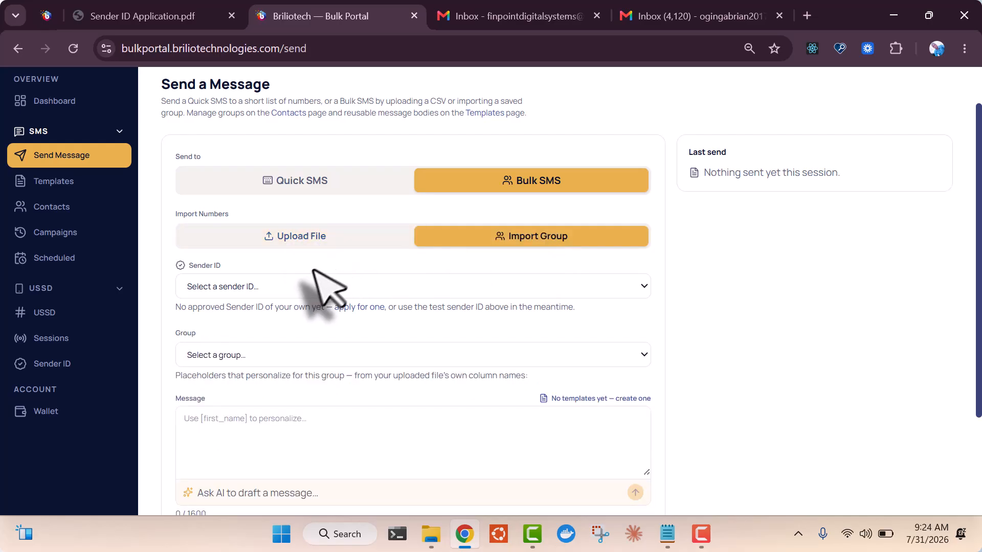
{"action": "left_click", "coordinate": [314, 291]}
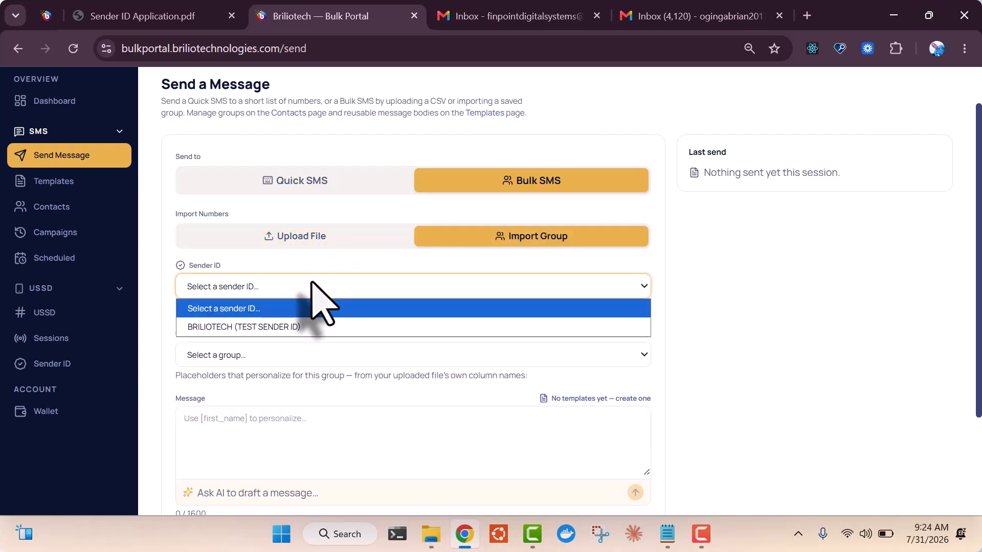
{"action": "left_click", "coordinate": [276, 327]}
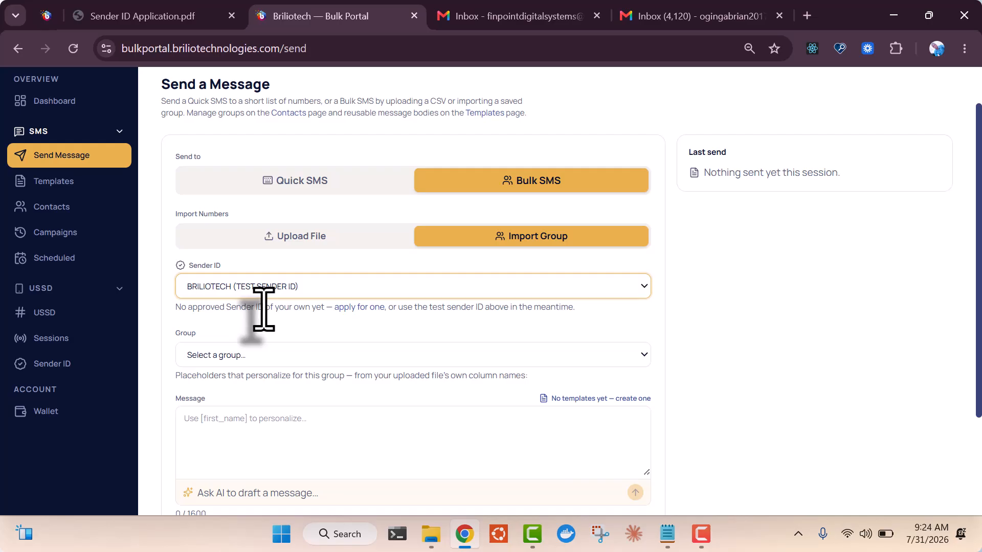
Choose the Staff (3 active) group as recipients and start an Ask AI request
{"action": "left_click", "coordinate": [258, 355]}
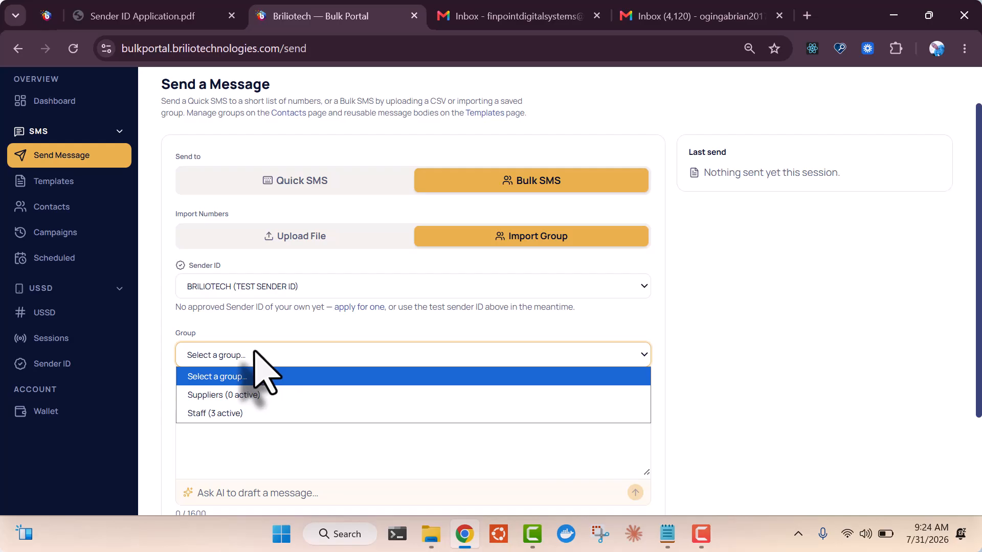
{"action": "left_click", "coordinate": [222, 413]}
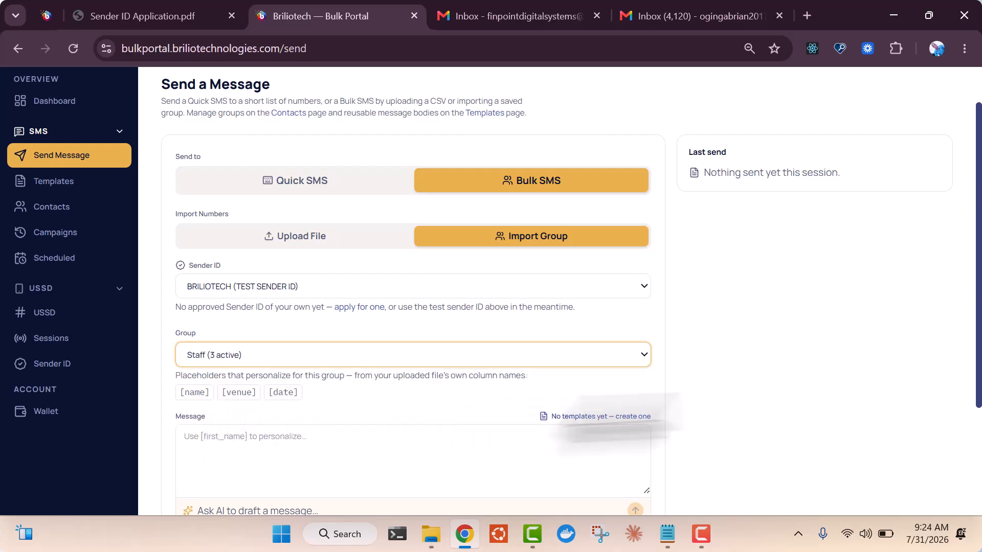
{"action": "left_click_drag", "start_coordinate": [969, 383], "coordinate": [972, 451]}
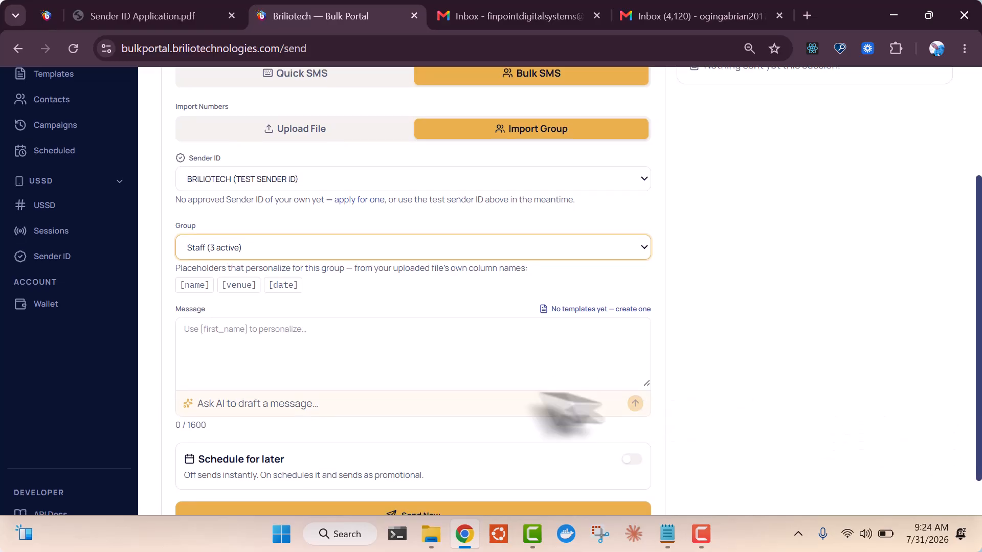
{"action": "left_click", "coordinate": [378, 403]}
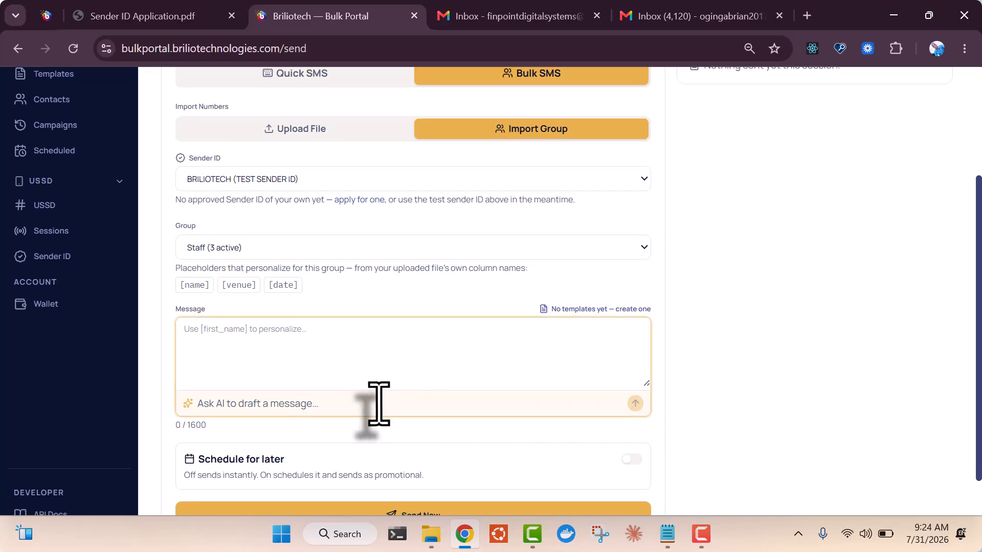
Have Ask AI draft a 257-character interview confirmation using [name], [date] and [venue], then review it
{"action": "type", "text": "W"}
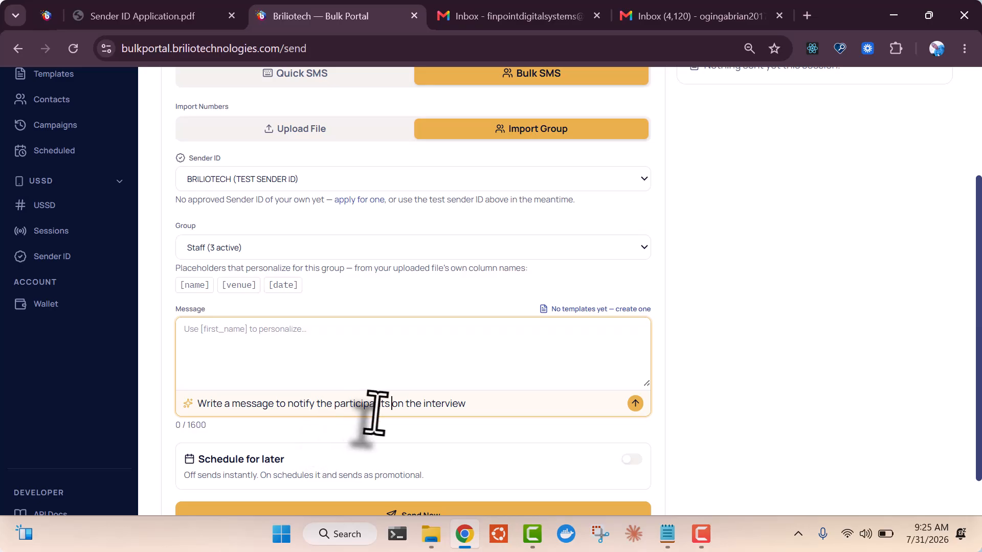
{"action": "left_click", "coordinate": [635, 404]}
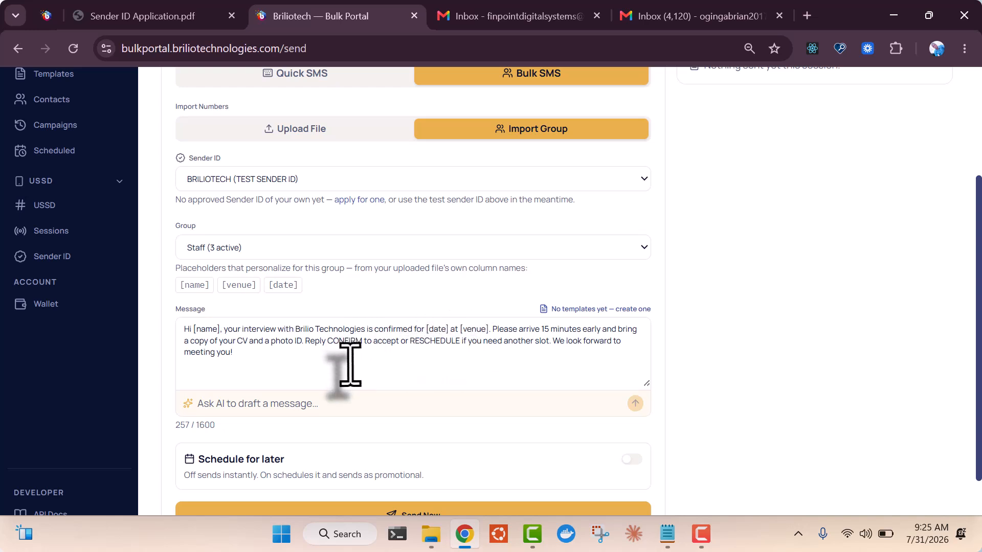
{"action": "left_click", "coordinate": [401, 359]}
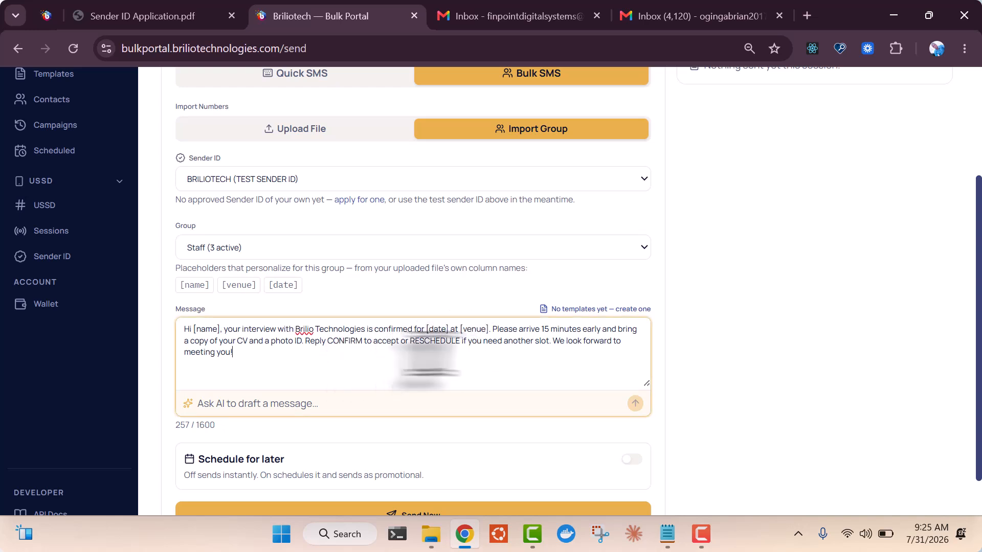
{"action": "scroll", "coordinate": [972, 358], "scroll_direction": "down", "scroll_amount": 1}
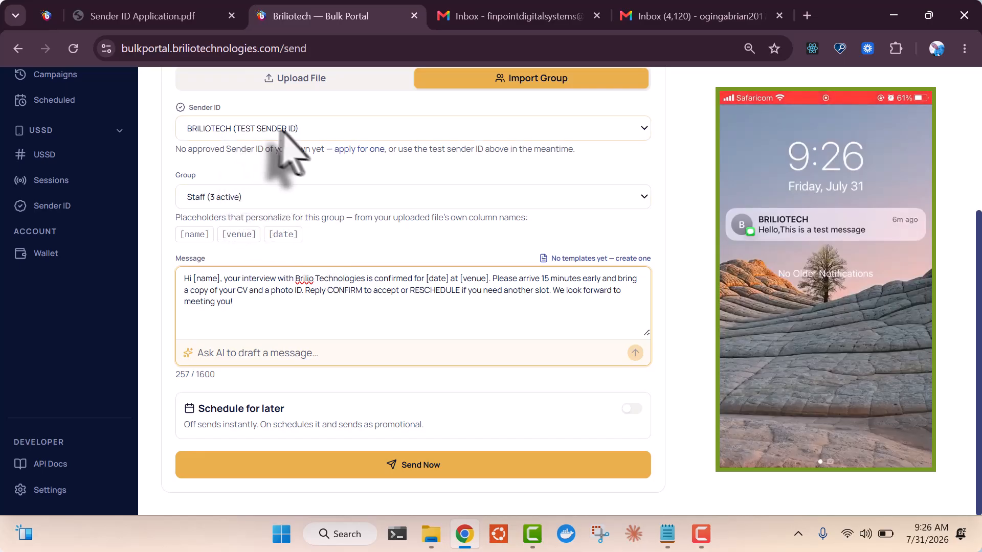
Send the personalised interview SMS to the Staff group with Send Now
{"action": "left_click", "coordinate": [409, 476]}
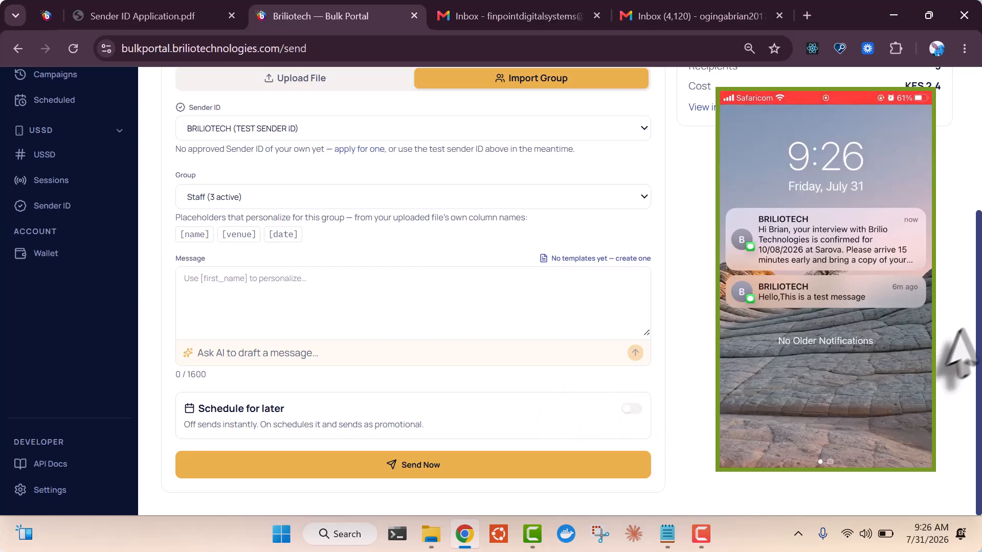
{"action": "left_click_drag", "start_coordinate": [979, 338], "coordinate": [980, 278]}
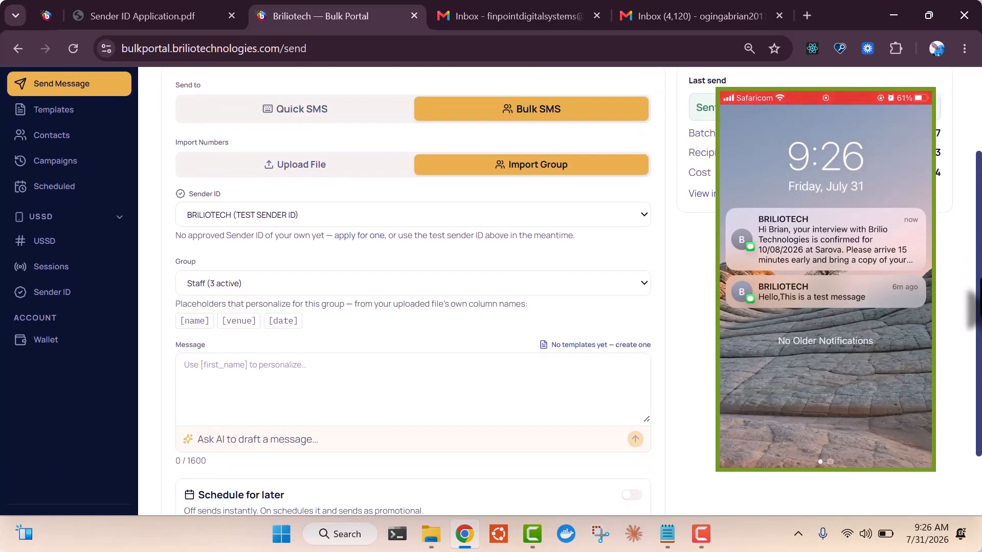
Switch to file recipients and attach Staff.xlsx
{"action": "left_click", "coordinate": [356, 164]}
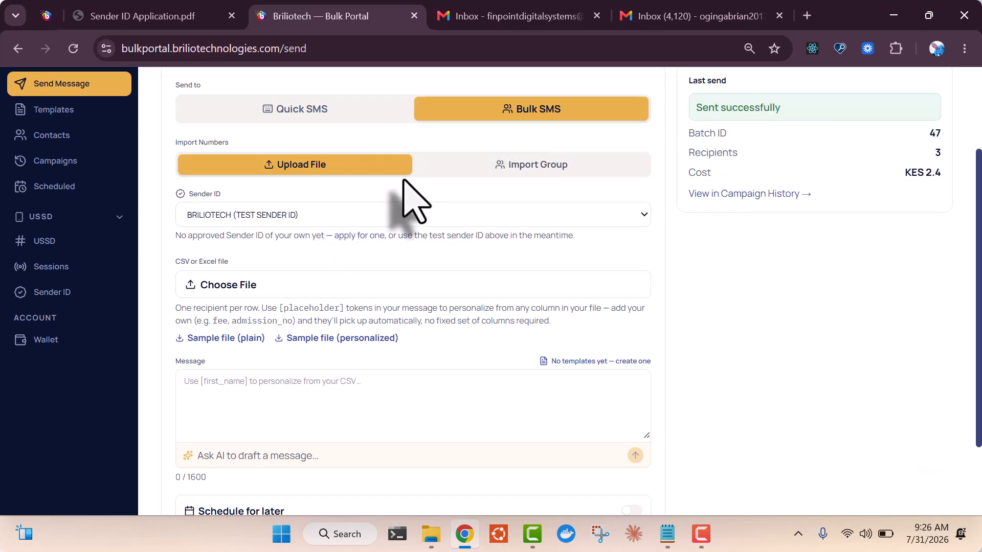
{"action": "left_click", "coordinate": [236, 287]}
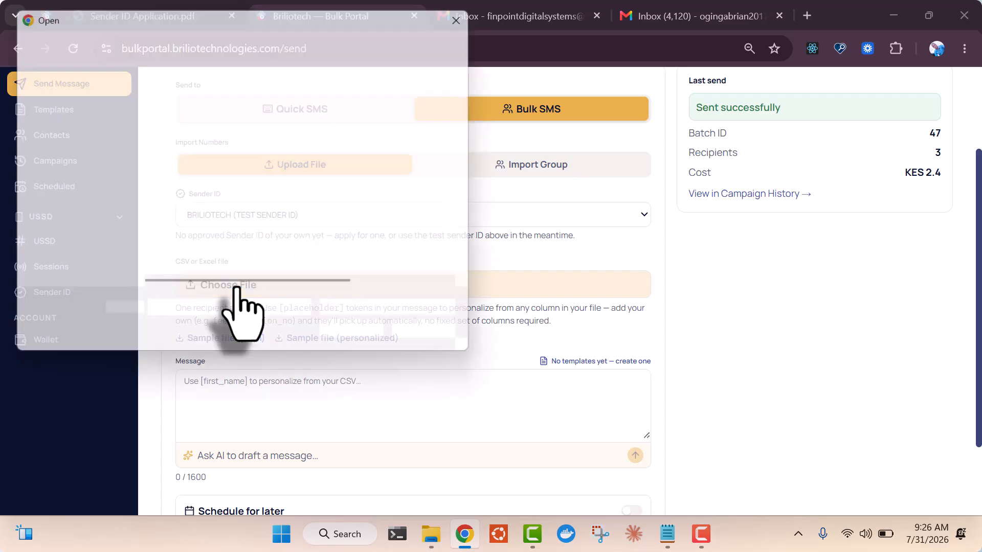
{"action": "double_click", "coordinate": [178, 132]}
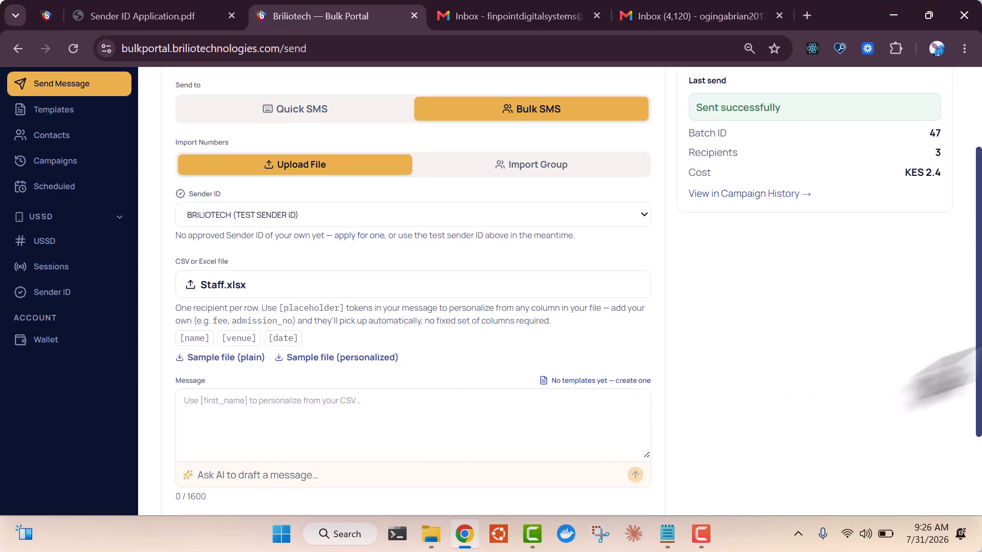
{"action": "left_click_drag", "start_coordinate": [974, 312], "coordinate": [974, 392]}
Go to the Message Templates page through the 'No templates yet — create one' link
{"action": "left_click", "coordinate": [340, 293]}
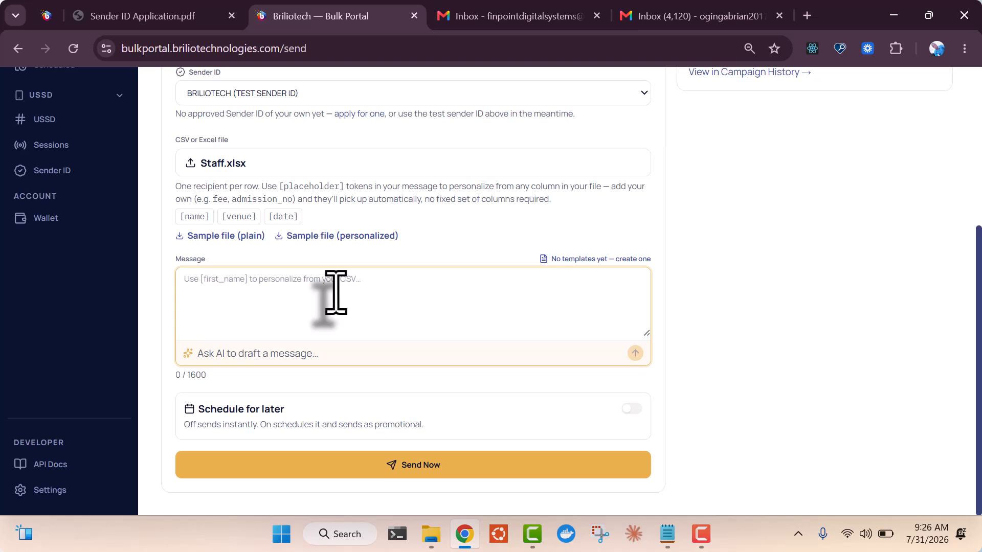
{"action": "left_click", "coordinate": [284, 360]}
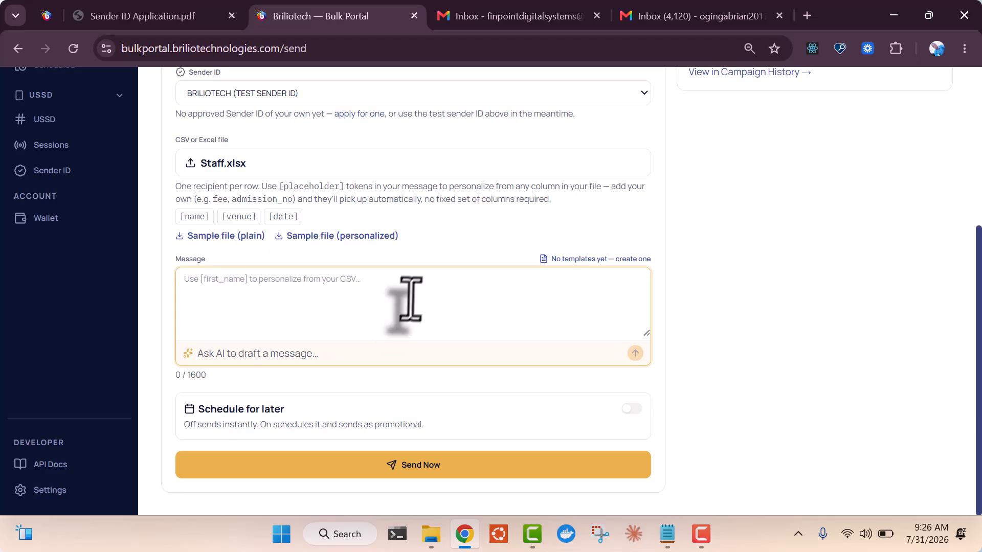
{"action": "left_click", "coordinate": [593, 259]}
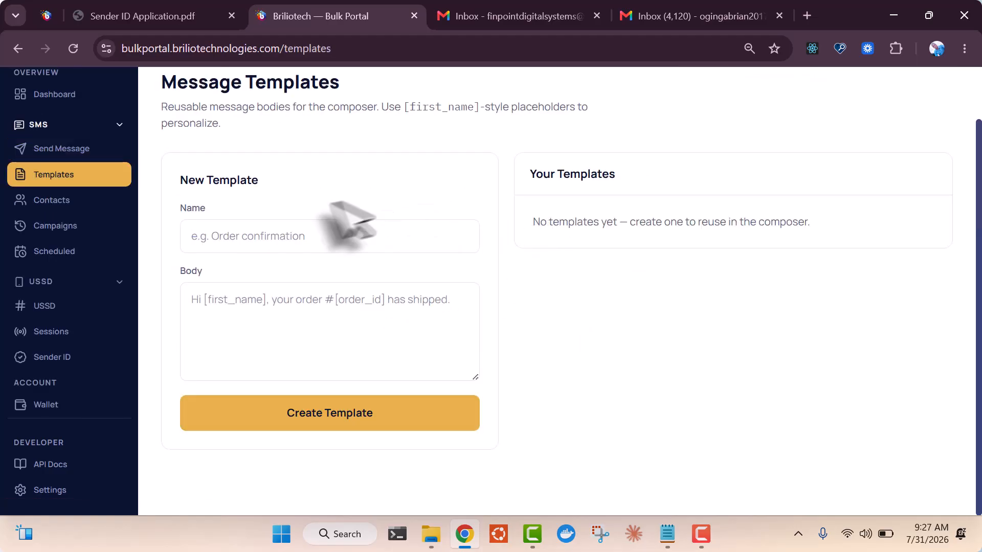
Create the 'Supplier' template reading 'Hi [first_name],your payment will be disbursed in a weeek'
{"action": "left_click", "coordinate": [289, 235]}
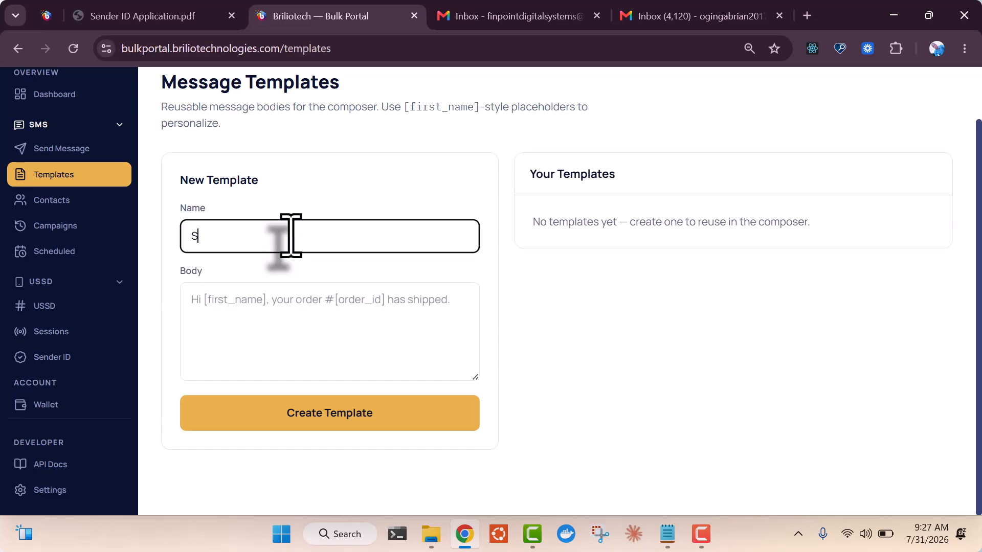
{"action": "type", "text": "Supplier"}
{"action": "key", "text": "Tab"}
{"action": "type", "text": "H"}
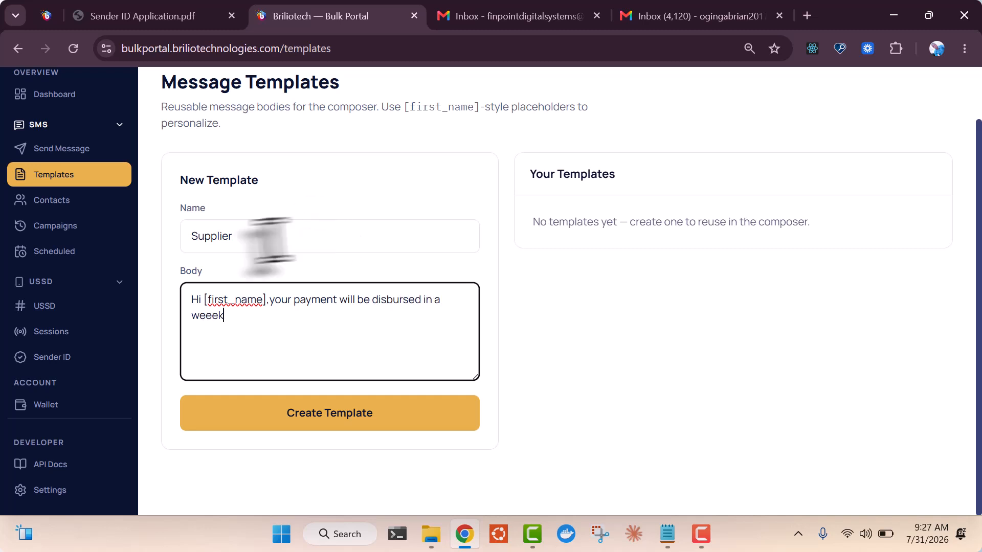
{"action": "left_click", "coordinate": [358, 409]}
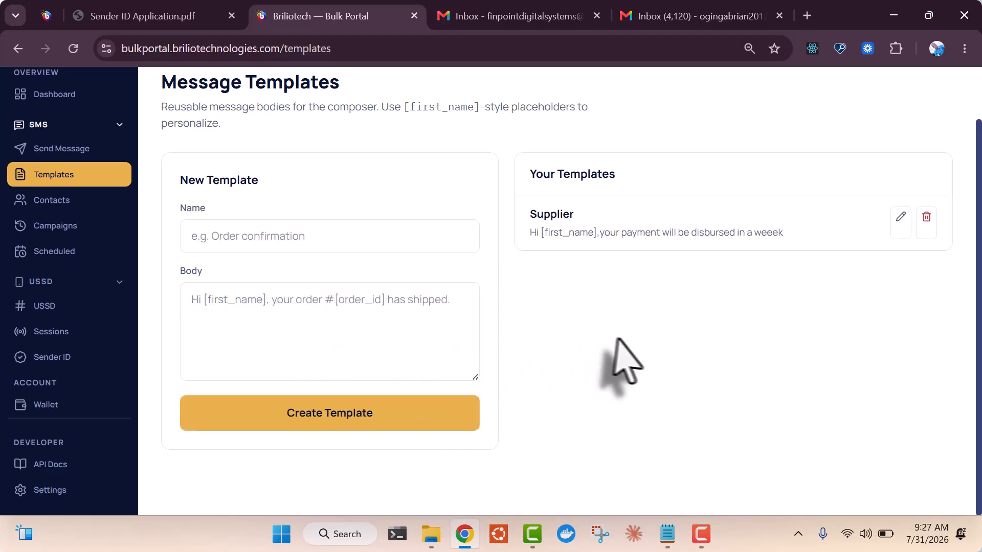
Start a new Quick SMS filled in from the Supplier template
{"action": "left_click", "coordinate": [51, 149]}
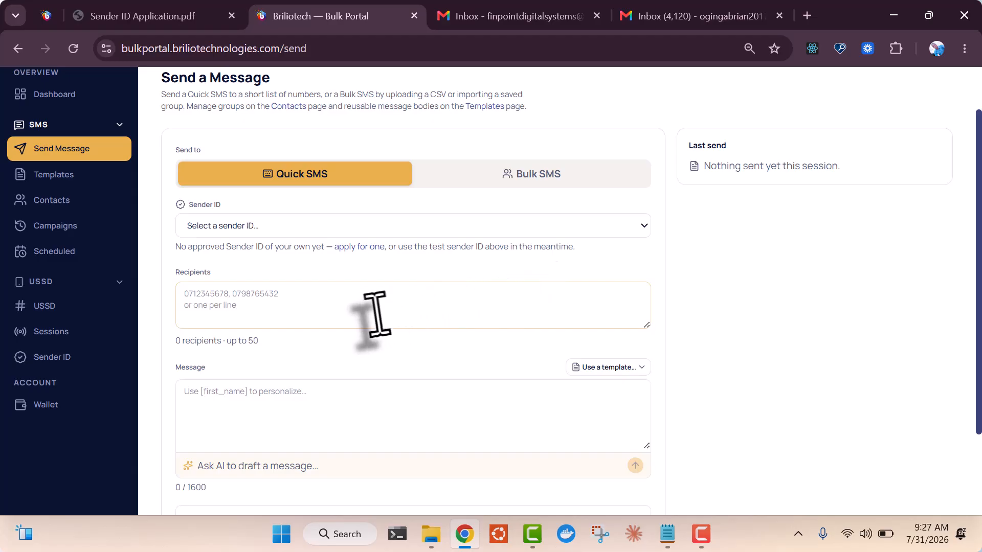
{"action": "left_click", "coordinate": [362, 419]}
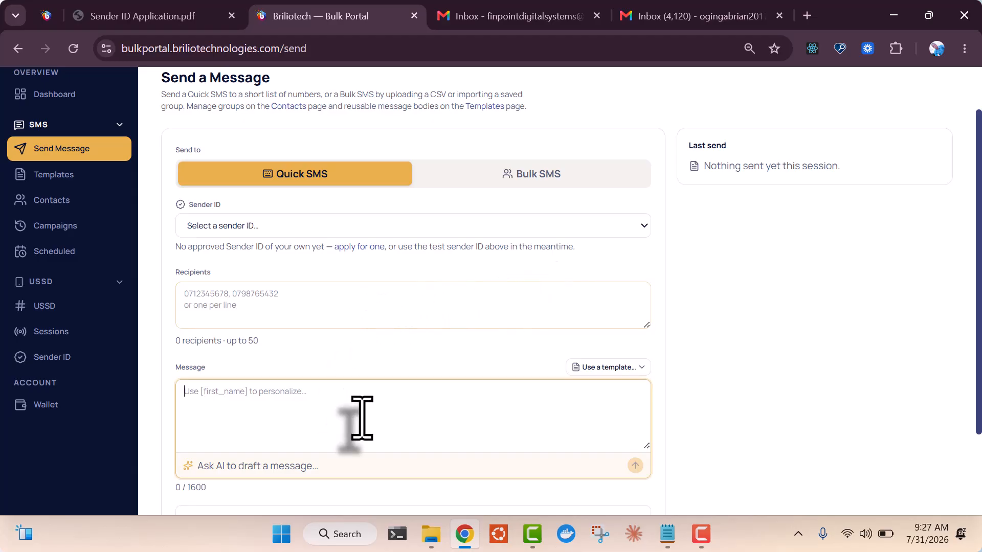
{"action": "left_click", "coordinate": [611, 367]}
{"action": "left_click", "coordinate": [603, 407]}
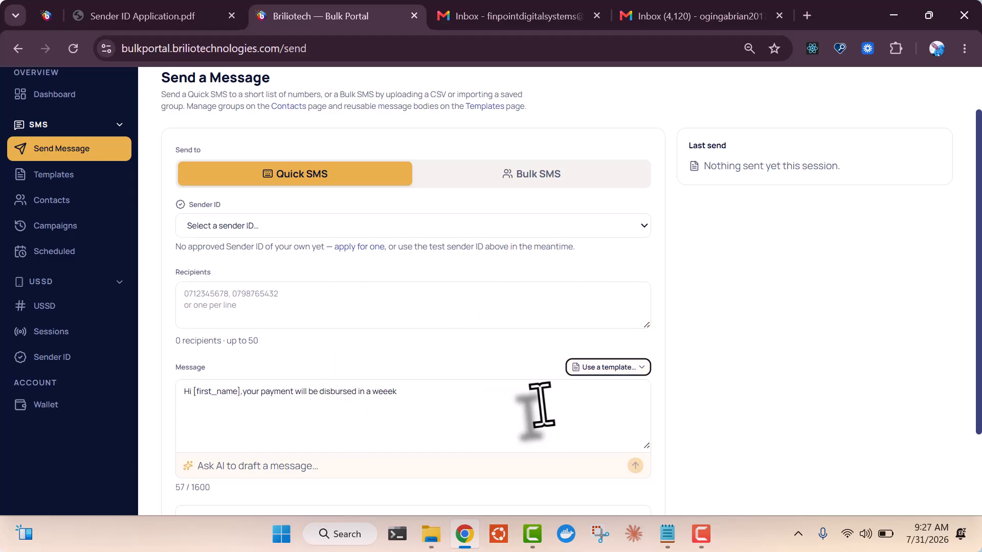
{"action": "left_click_drag", "start_coordinate": [978, 252], "coordinate": [974, 313]}
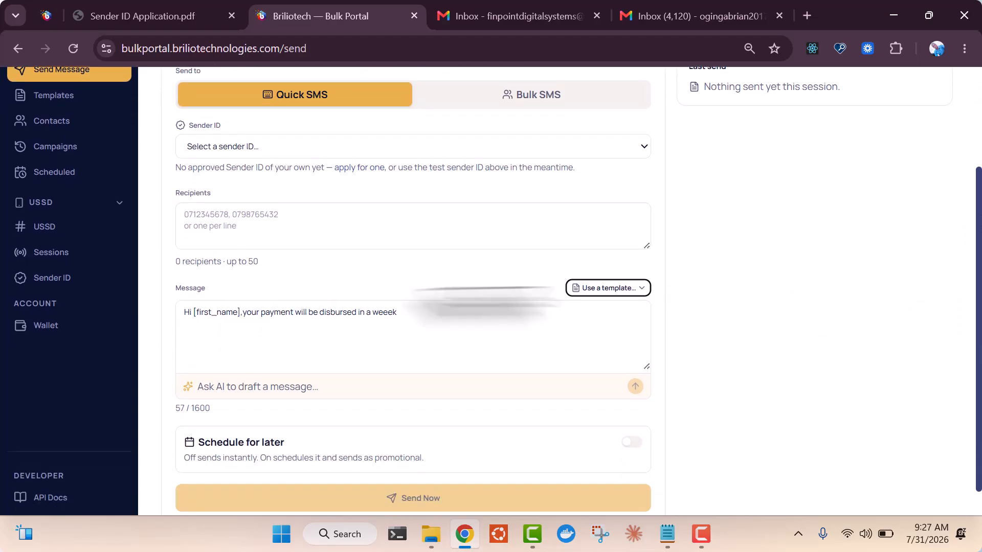
Correct 'weeek' to 'week' and set the sender ID to BRILIOTECH (TEST SENDER ID)
{"action": "left_click", "coordinate": [433, 319]}
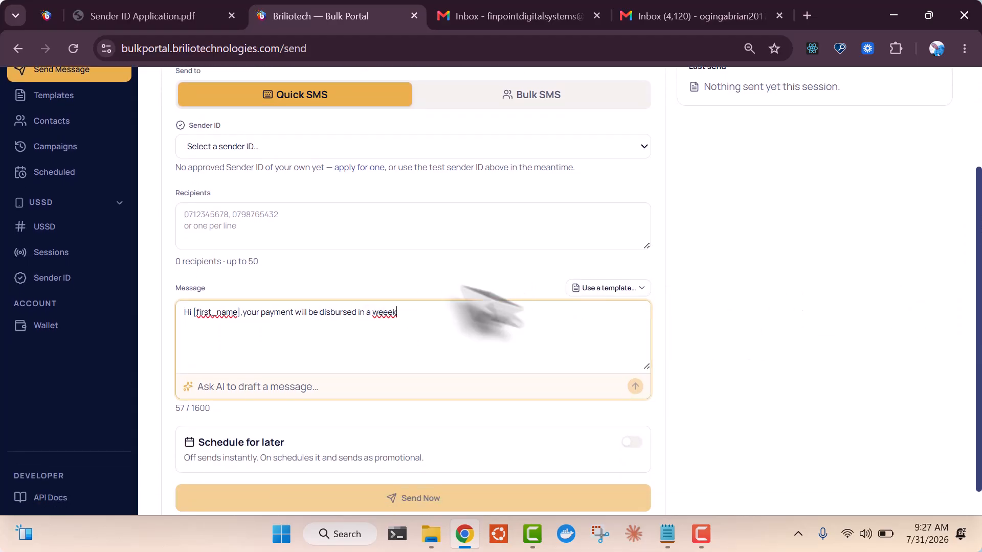
{"action": "double_click", "coordinate": [216, 313]}
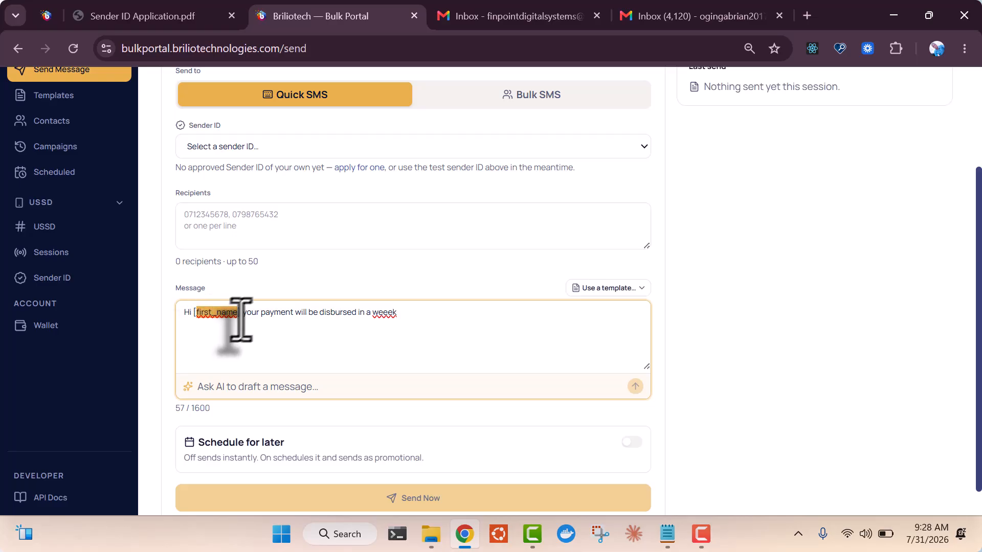
{"action": "right_click", "coordinate": [379, 313]}
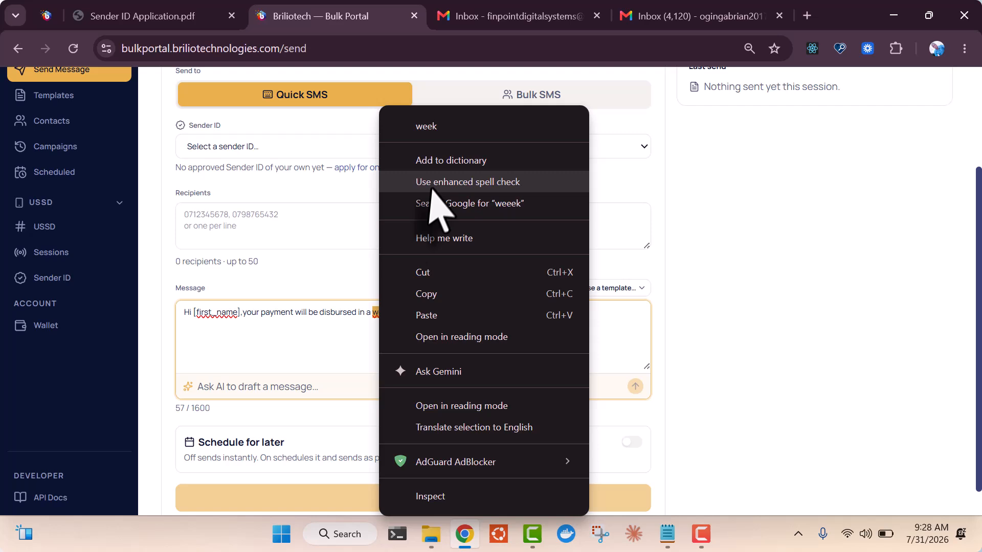
{"action": "left_click", "coordinate": [450, 126]}
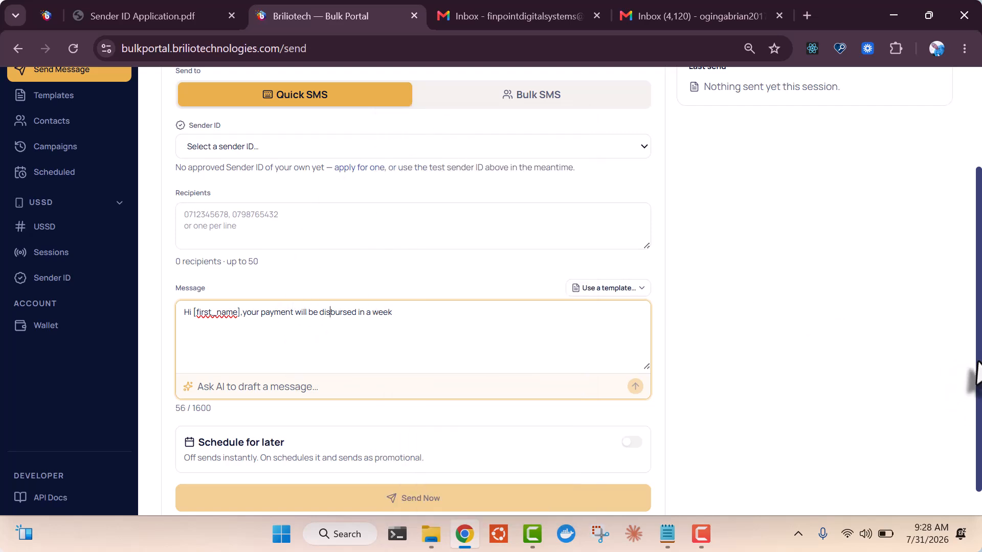
{"action": "left_click_drag", "start_coordinate": [979, 360], "coordinate": [977, 329]}
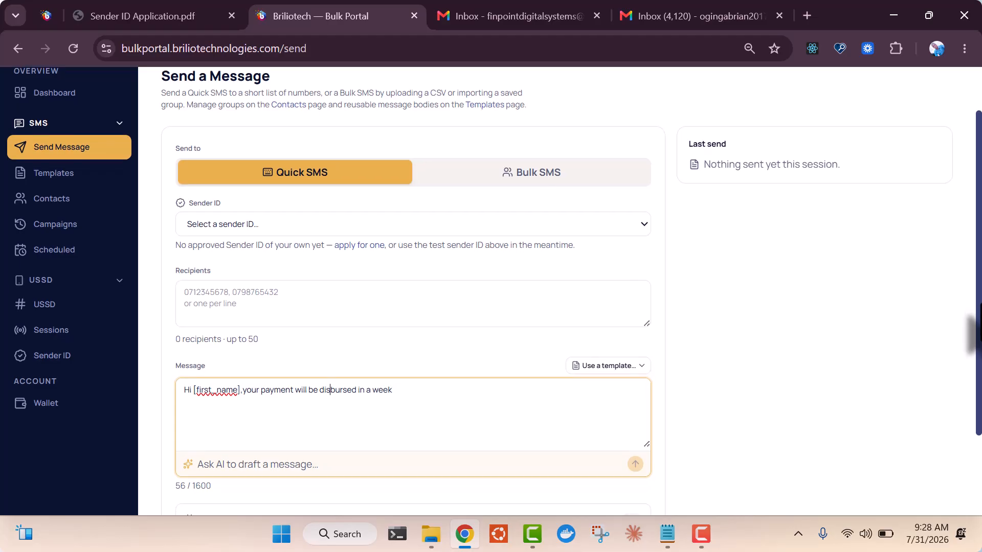
{"action": "left_click", "coordinate": [375, 226]}
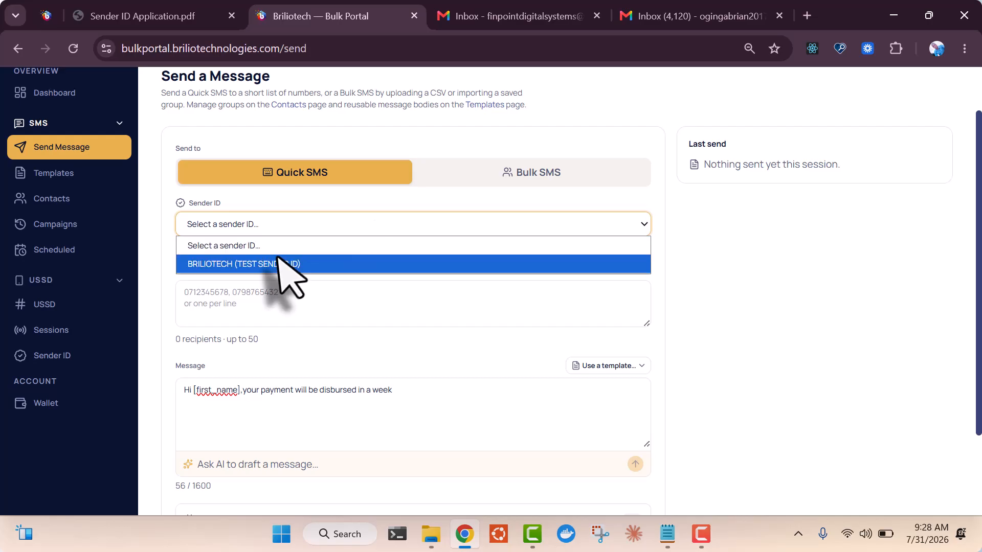
{"action": "left_click", "coordinate": [299, 264]}
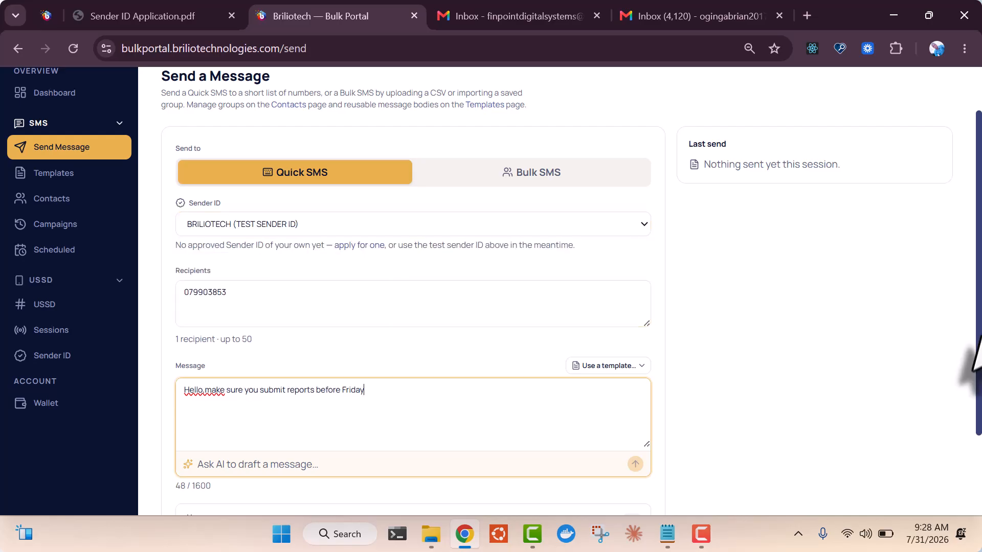
Turn on Schedule for later and set the send date to 31 July 2026
{"action": "scroll", "coordinate": [964, 230], "scroll_direction": "down", "scroll_amount": 2}
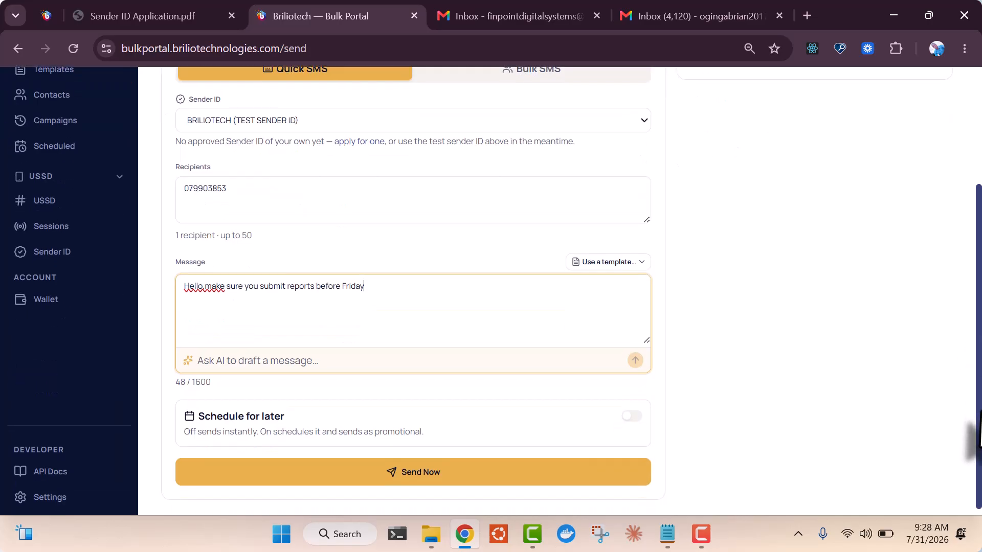
{"action": "left_click", "coordinate": [633, 413]}
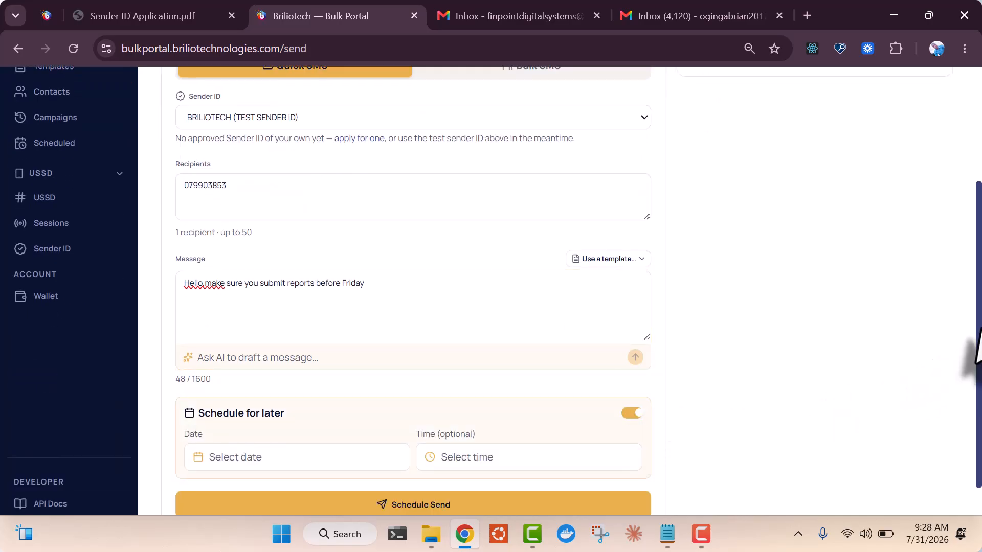
{"action": "scroll", "coordinate": [969, 404], "scroll_direction": "down", "scroll_amount": 1}
{"action": "left_click", "coordinate": [338, 416]}
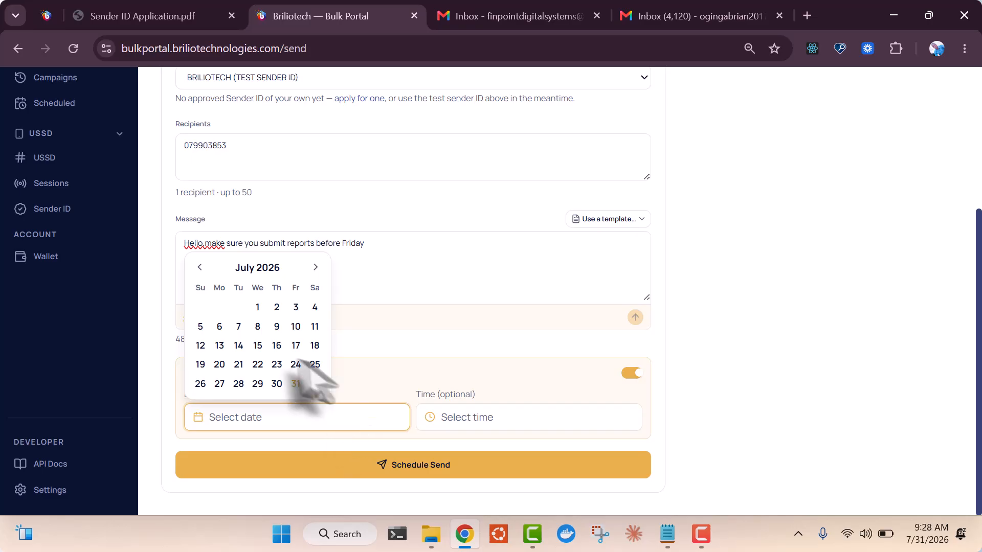
{"action": "left_click", "coordinate": [296, 384]}
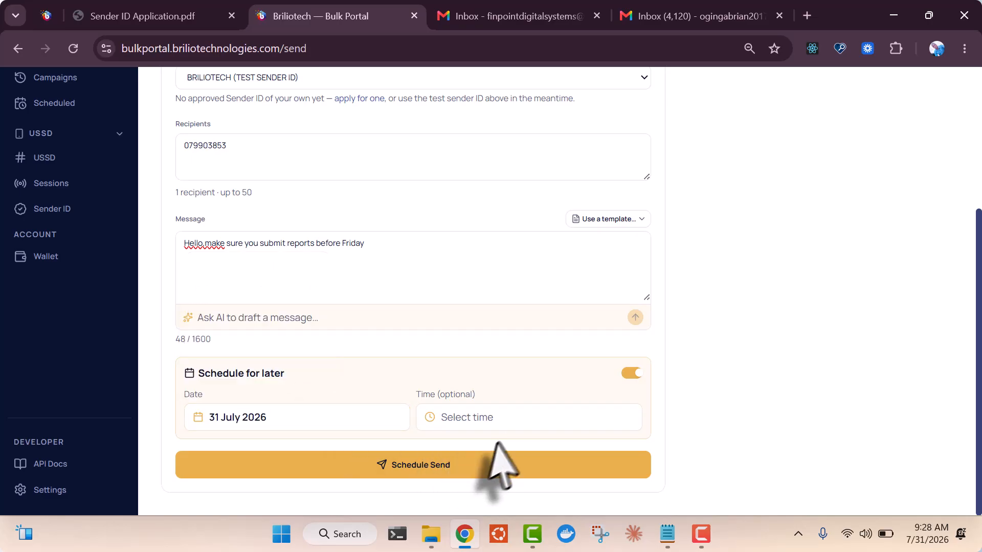
Set the send time to 9:45 AM and confirm with Schedule Send
{"action": "left_click", "coordinate": [512, 422]}
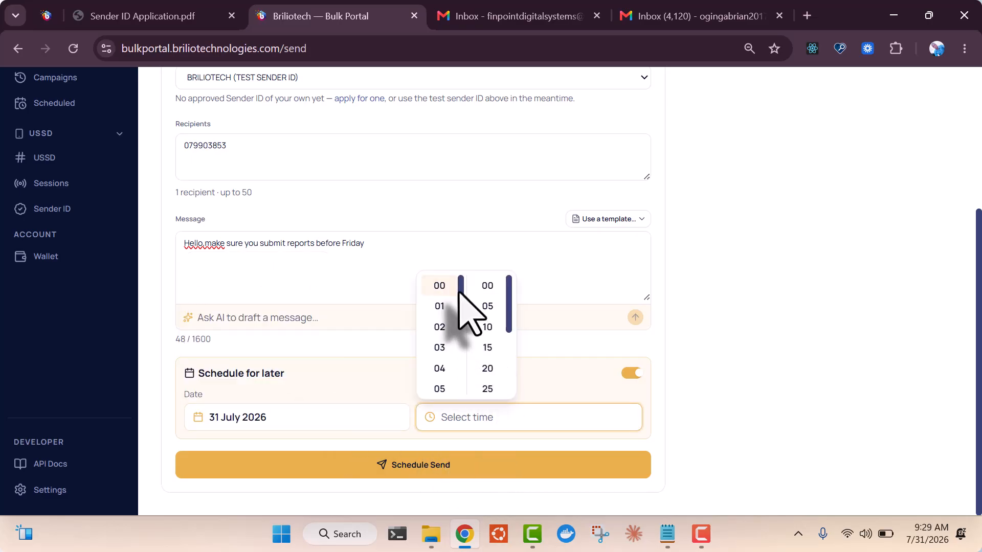
{"action": "scroll", "coordinate": [462, 317], "scroll_direction": "down", "scroll_amount": 3}
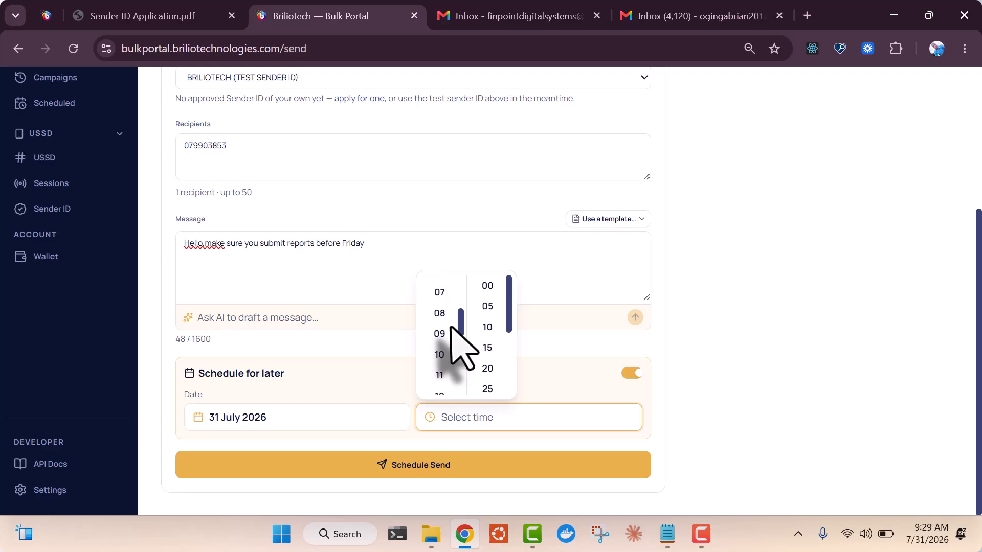
{"action": "left_click", "coordinate": [453, 334]}
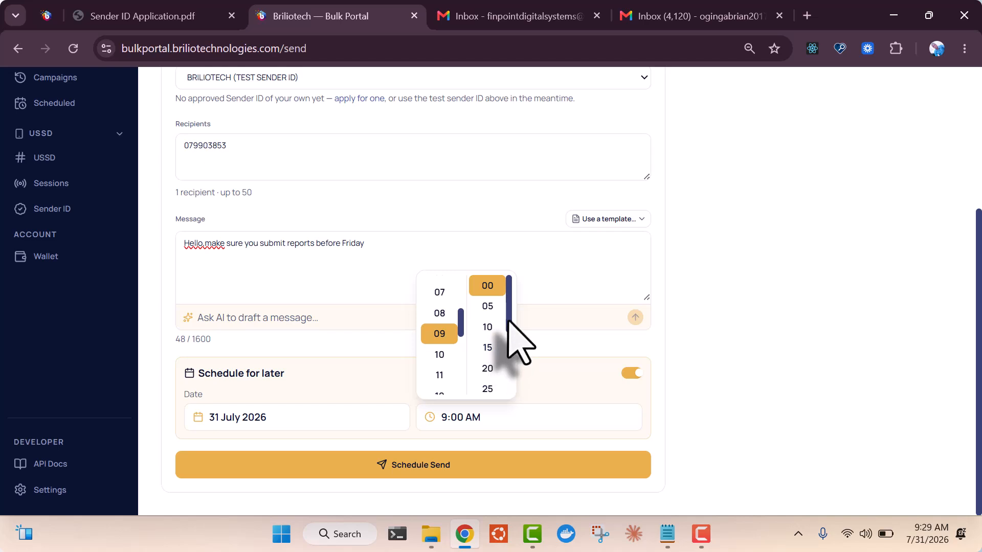
{"action": "scroll", "coordinate": [511, 342], "scroll_direction": "down", "scroll_amount": 2}
{"action": "left_click", "coordinate": [503, 360]}
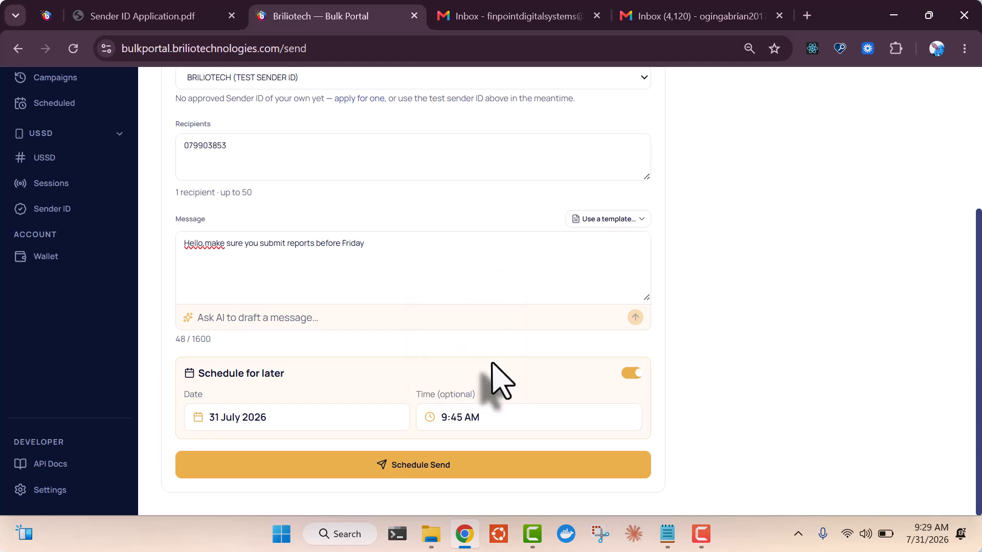
{"action": "left_click", "coordinate": [478, 468]}
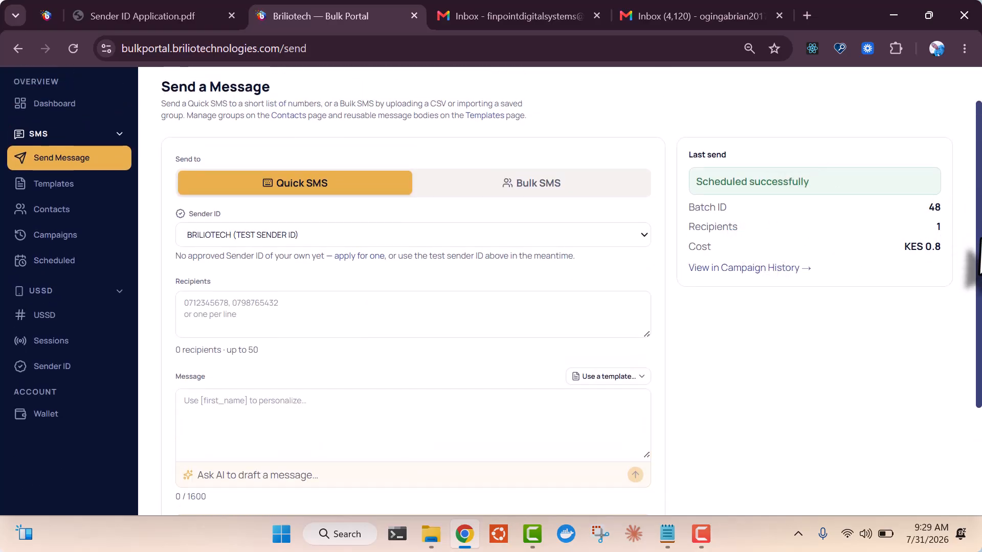
Open Scheduled and view batch #48's details: BRILIOTECH sender, 1 contact, 1 pending
{"action": "scroll", "coordinate": [974, 256], "scroll_direction": "up", "scroll_amount": 1}
{"action": "scroll", "coordinate": [974, 255], "scroll_direction": "up", "scroll_amount": 1}
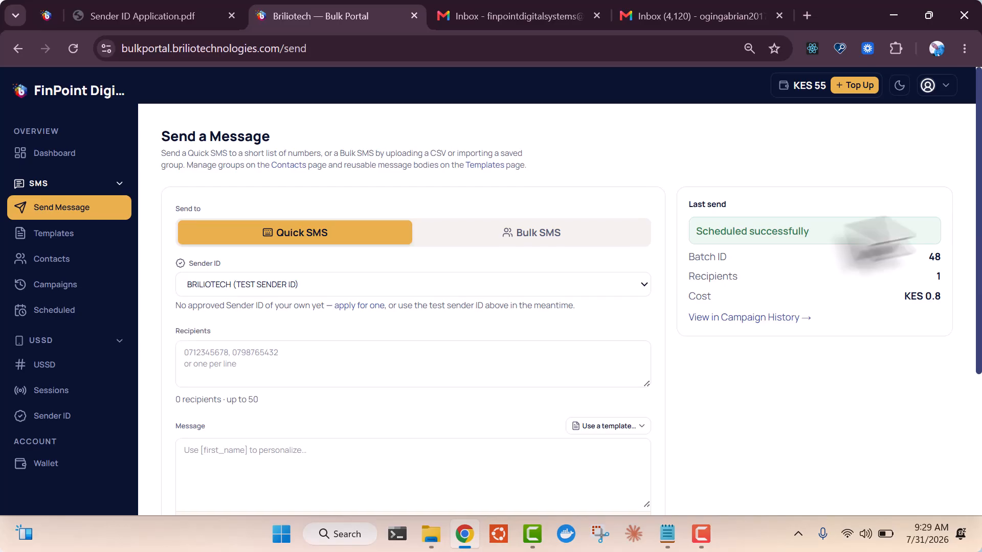
{"action": "left_click", "coordinate": [52, 321]}
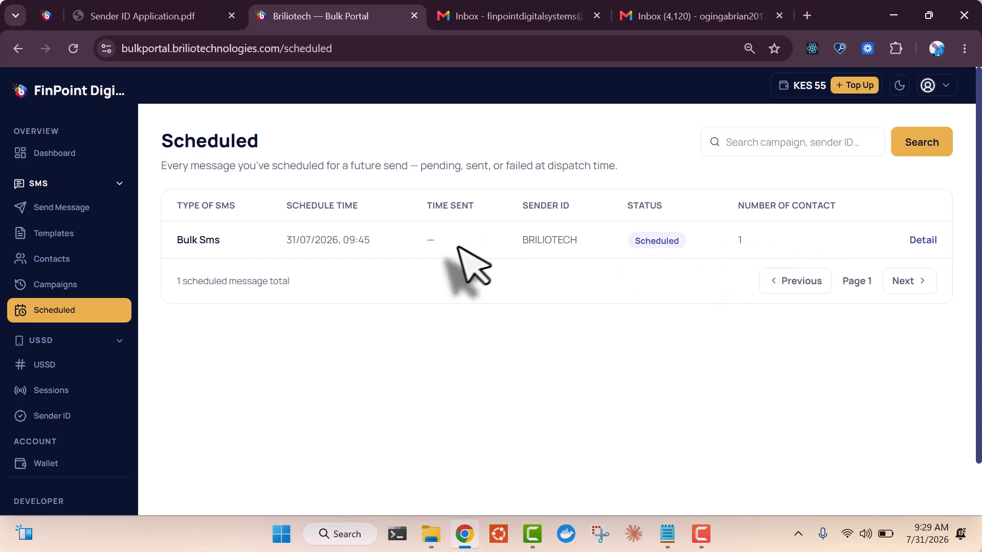
{"action": "left_click", "coordinate": [915, 241]}
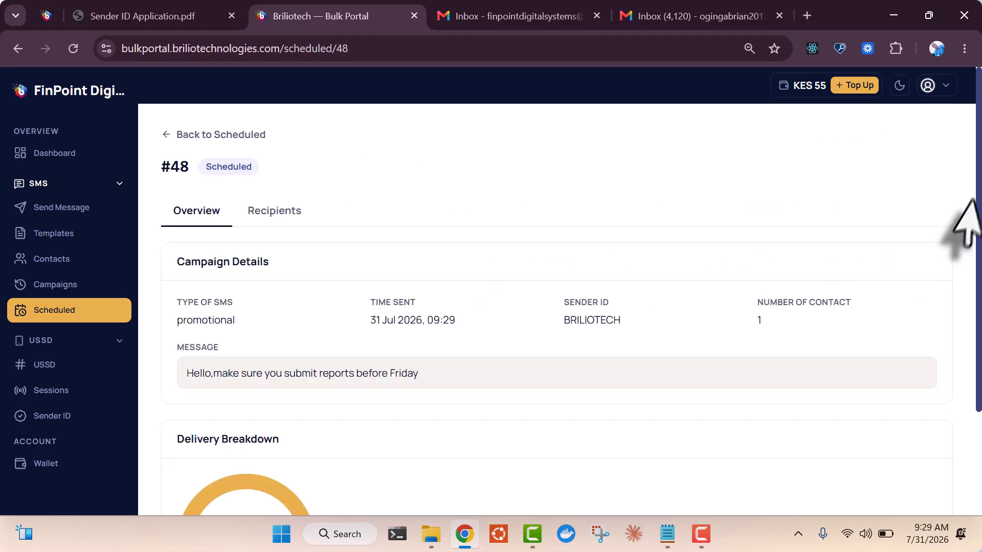
{"action": "left_click_drag", "start_coordinate": [977, 219], "coordinate": [973, 304]}
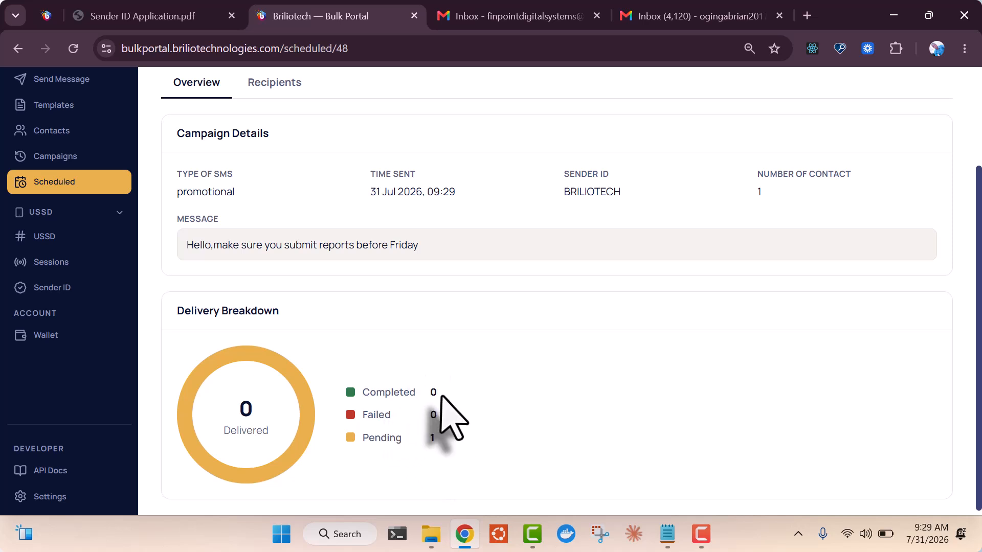
{"action": "left_click_drag", "start_coordinate": [973, 317], "coordinate": [974, 191]}
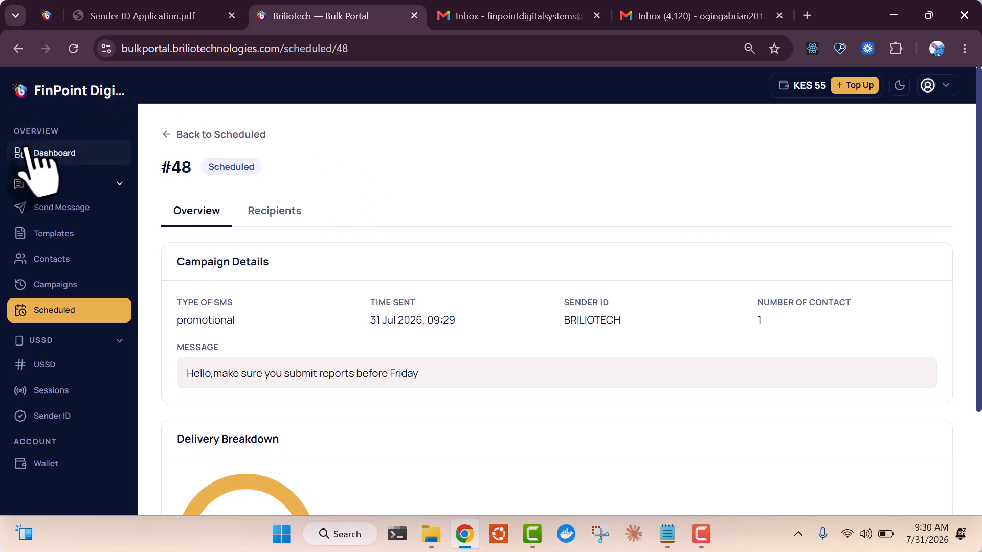
Review campaign #46's per-recipient delivery statuses, then return to the Campaigns list
{"action": "left_click", "coordinate": [65, 289]}
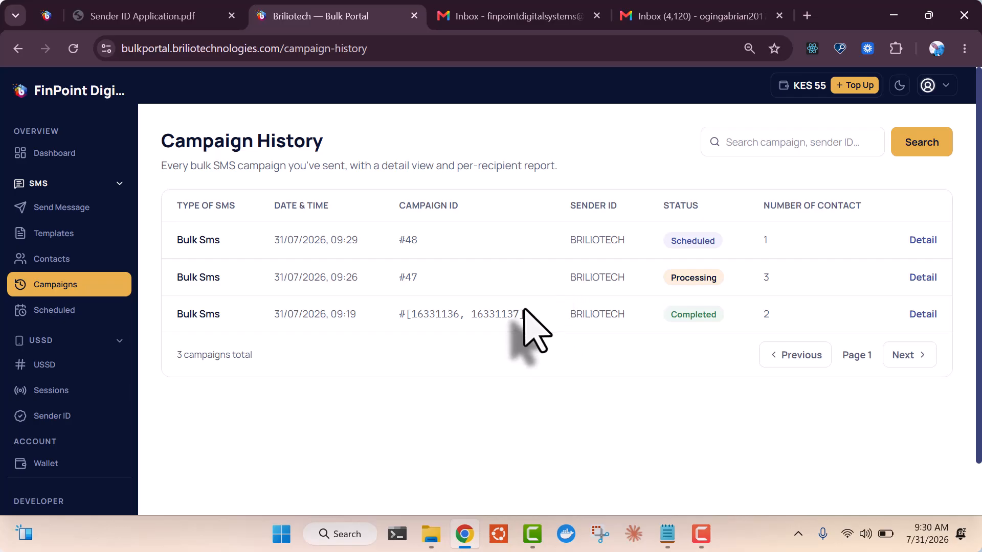
{"action": "left_click", "coordinate": [923, 314]}
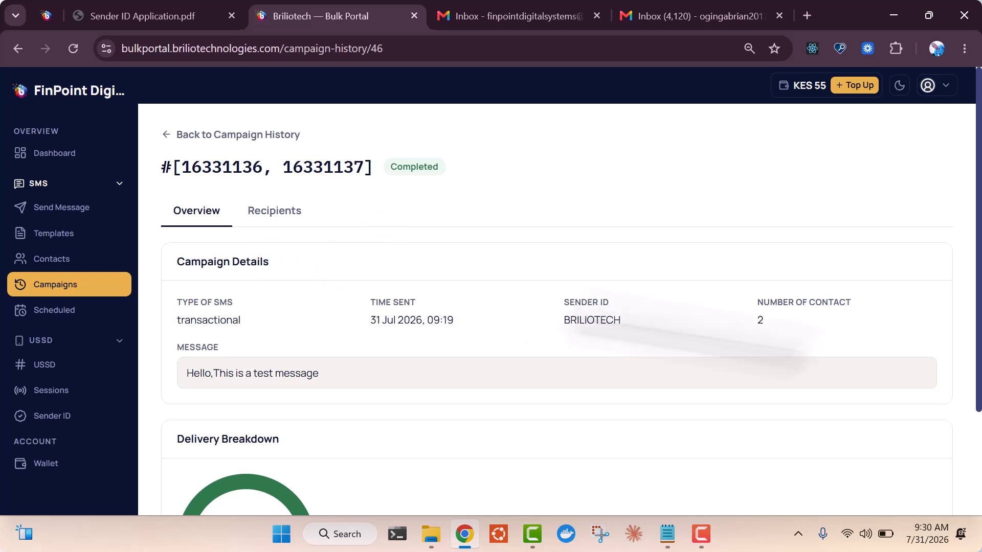
{"action": "left_click_drag", "start_coordinate": [975, 286], "coordinate": [972, 401]}
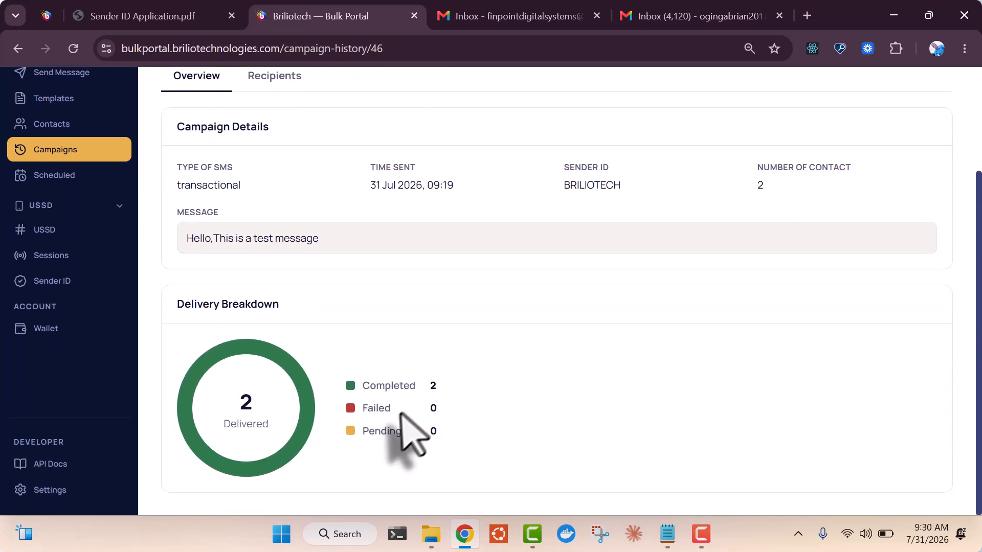
{"action": "left_click_drag", "start_coordinate": [973, 395], "coordinate": [974, 322]}
{"action": "left_click", "coordinate": [279, 151]}
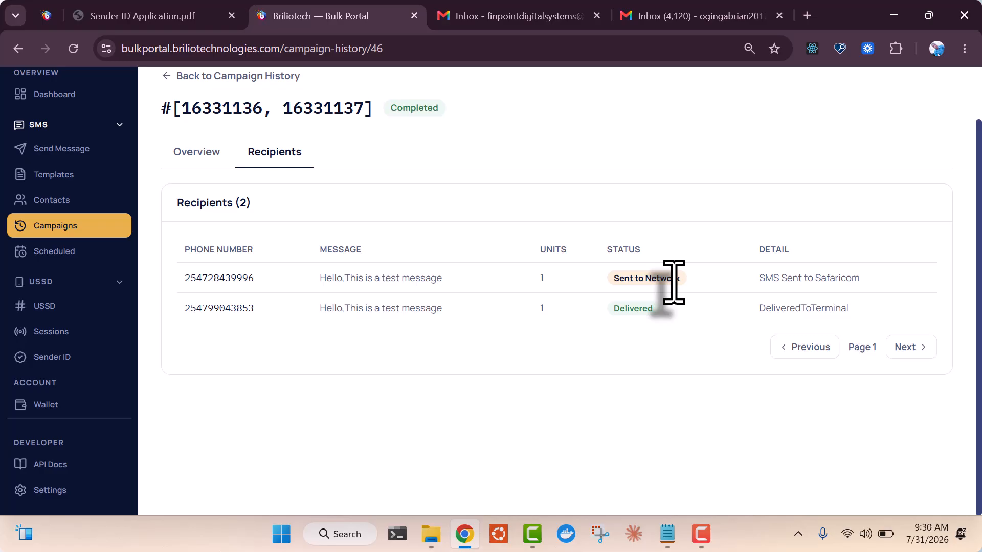
{"action": "left_click", "coordinate": [71, 225]}
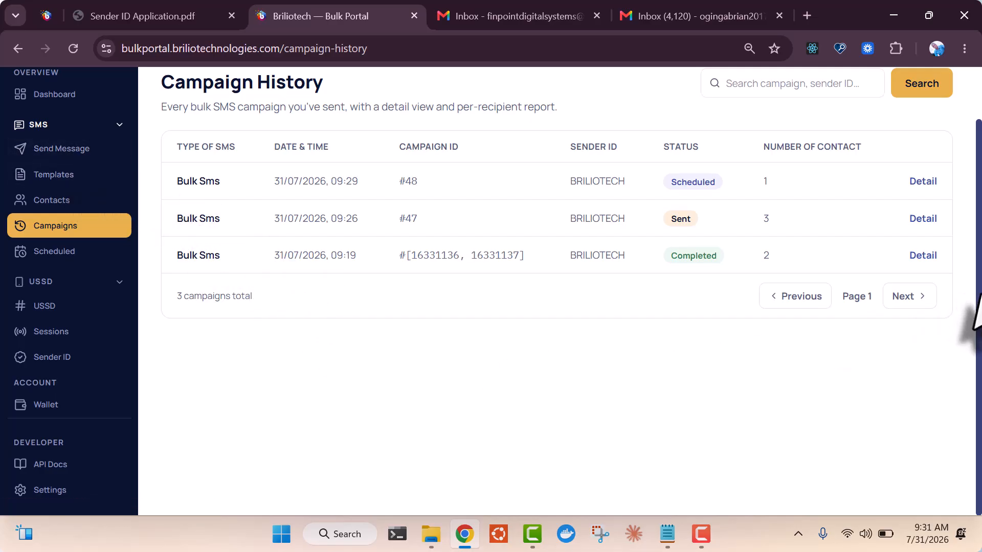
{"action": "left_click_drag", "start_coordinate": [979, 291], "coordinate": [979, 251]}
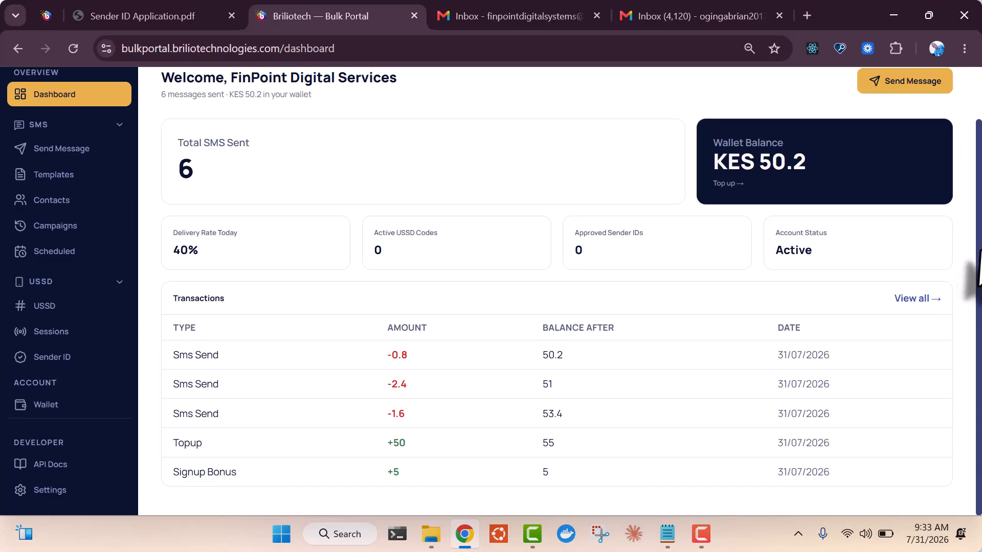
Scroll back to the top of the portal page to reach the sidebar's Sender ID link
{"action": "scroll", "coordinate": [971, 231], "scroll_direction": "up", "scroll_amount": 2}
{"action": "scroll", "coordinate": [971, 240], "scroll_direction": "up", "scroll_amount": 1}
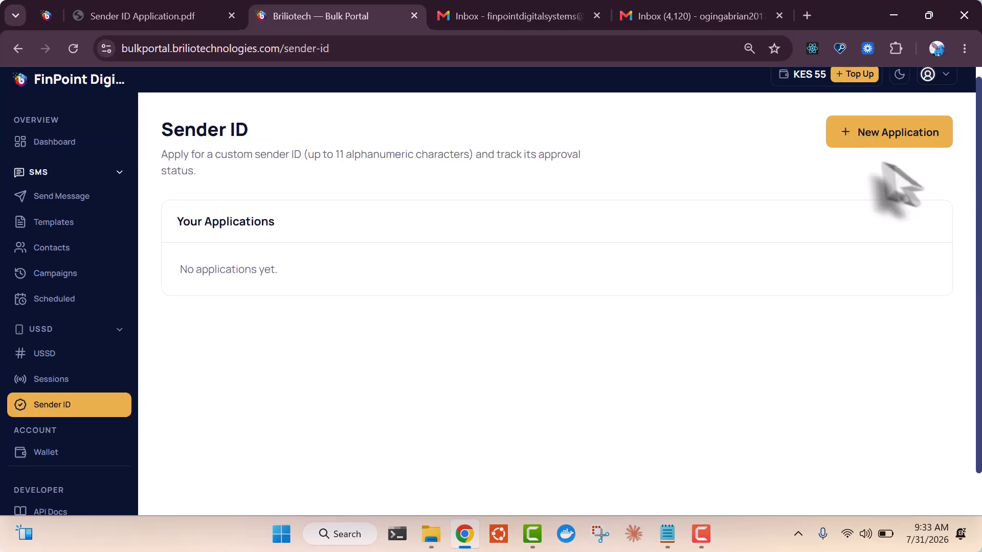
Apply for sender ID TESTSEND with use case 'Communications with customers and staff'
{"action": "left_click", "coordinate": [892, 134]}
{"action": "left_click", "coordinate": [531, 237]}
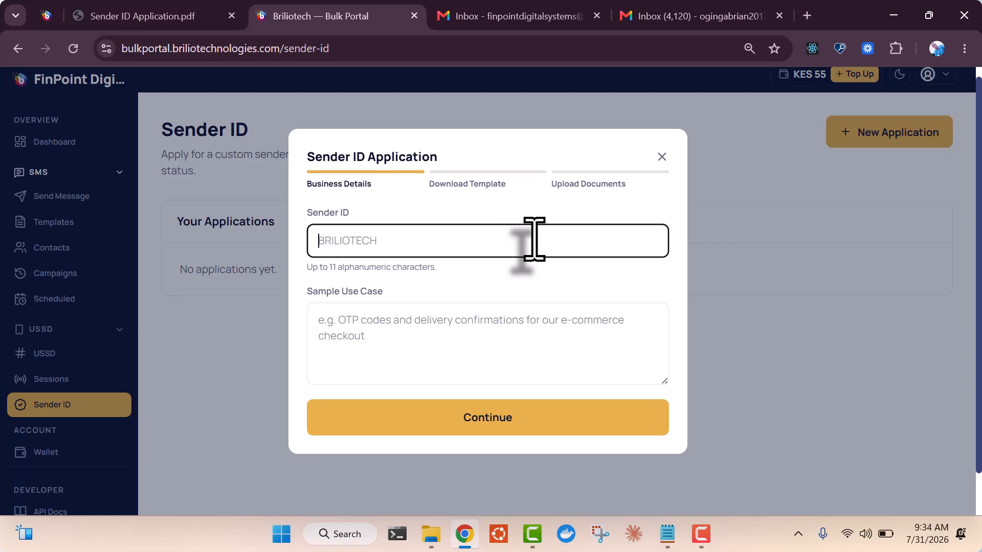
{"action": "type", "text": "TESTSEND"}
{"action": "key", "text": "Tab"}
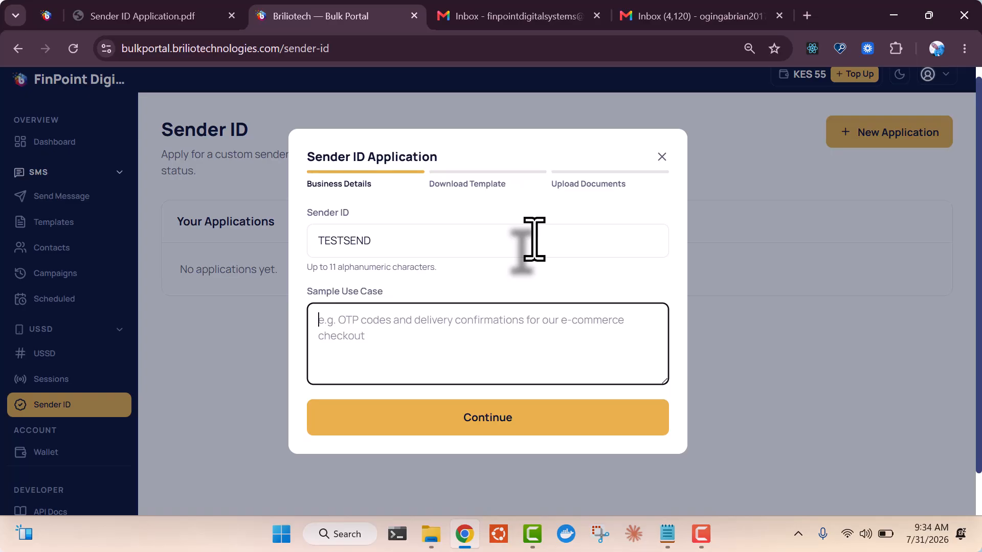
{"action": "type", "text": "Co"}
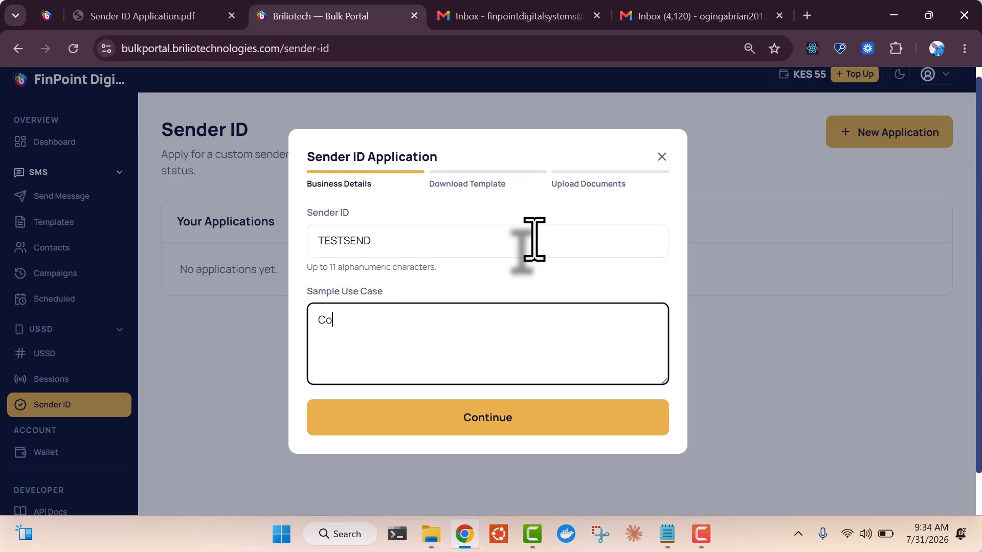
{"action": "type", "text": "mmunications with cust"}
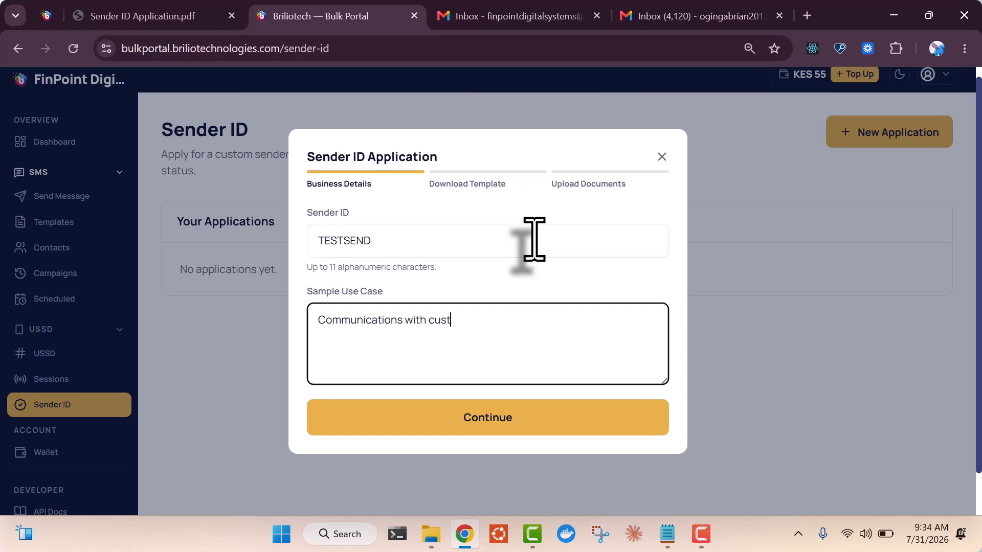
{"action": "type", "text": "omers and staff"}
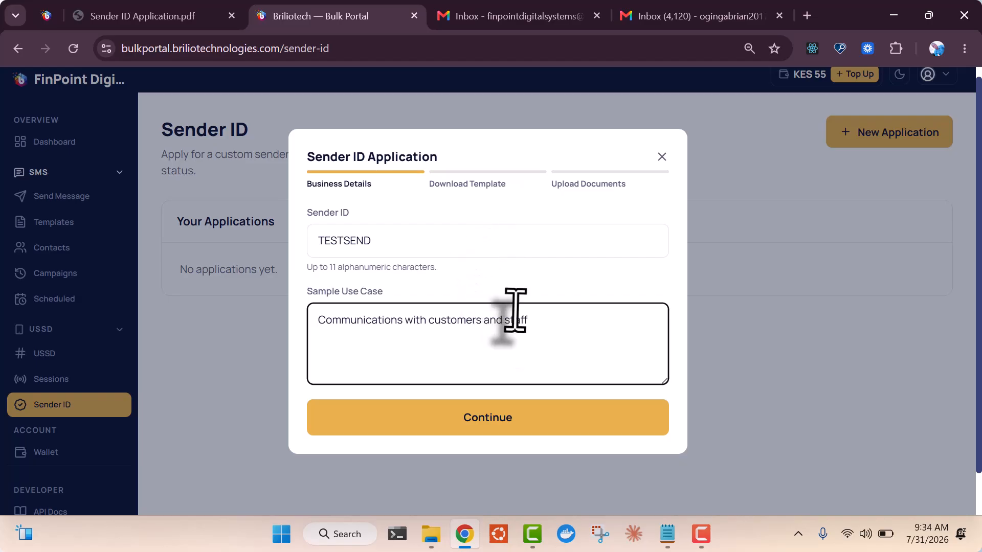
{"action": "left_click", "coordinate": [488, 417]}
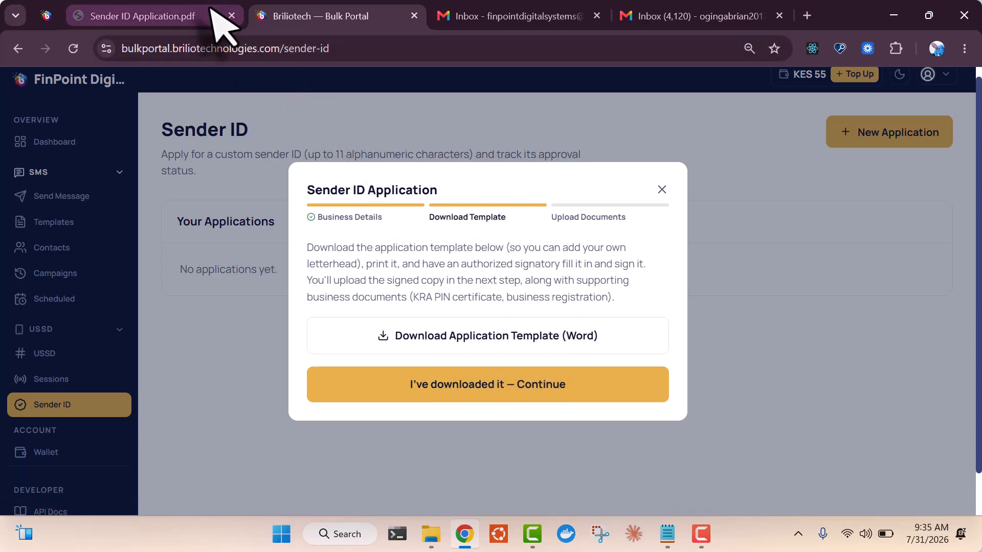
{"action": "left_click", "coordinate": [154, 16]}
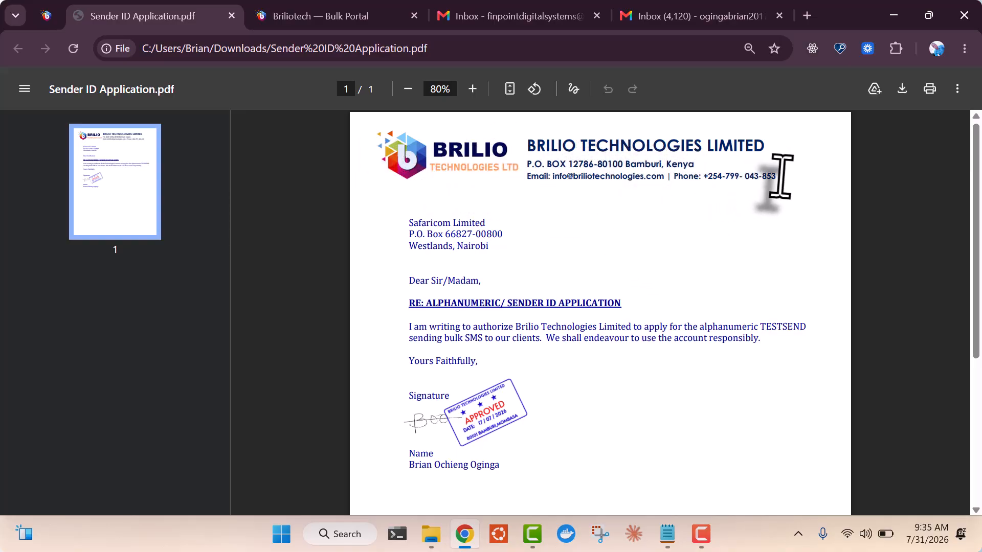
{"action": "left_click_drag", "start_coordinate": [781, 177], "coordinate": [363, 145]}
{"action": "left_click", "coordinate": [608, 192]}
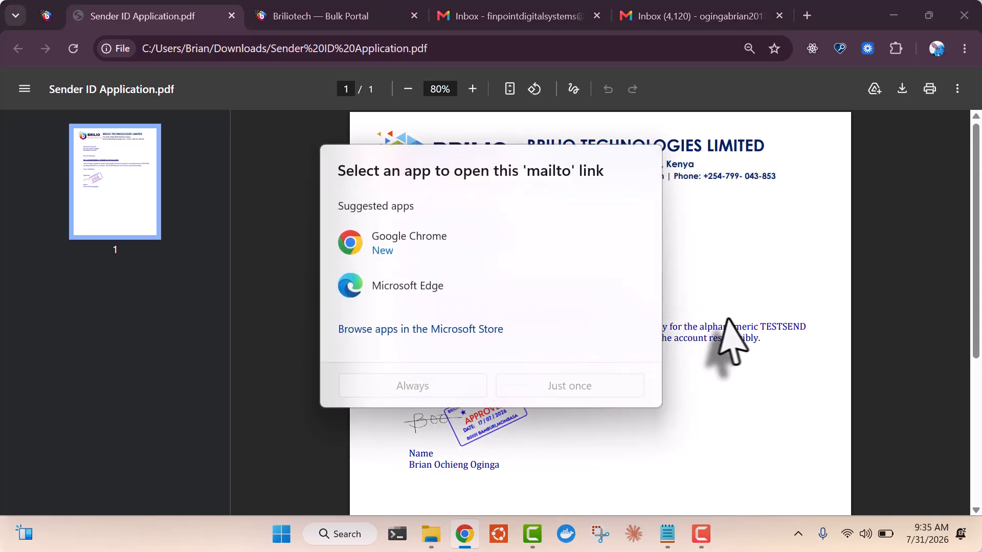
{"action": "left_click", "coordinate": [761, 294]}
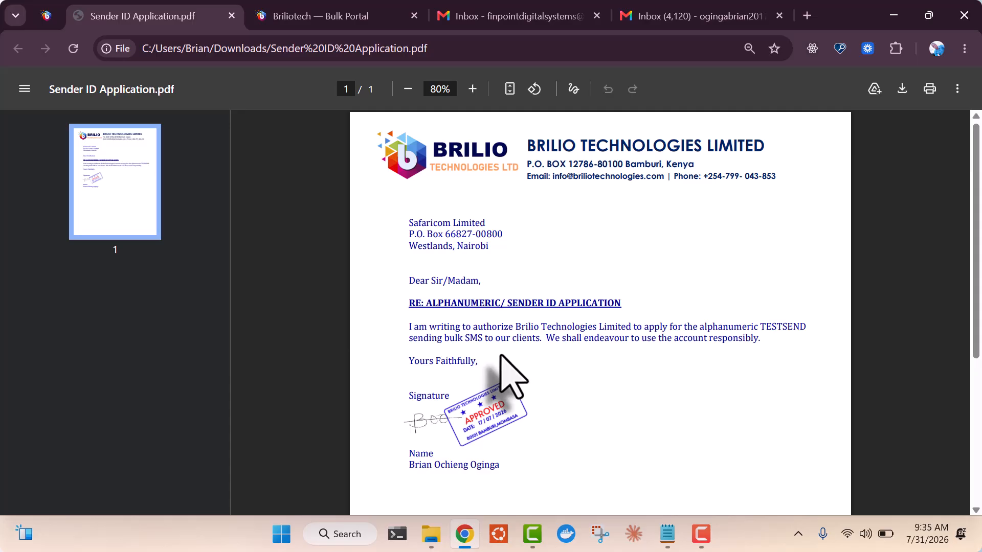
{"action": "left_click", "coordinate": [347, 16]}
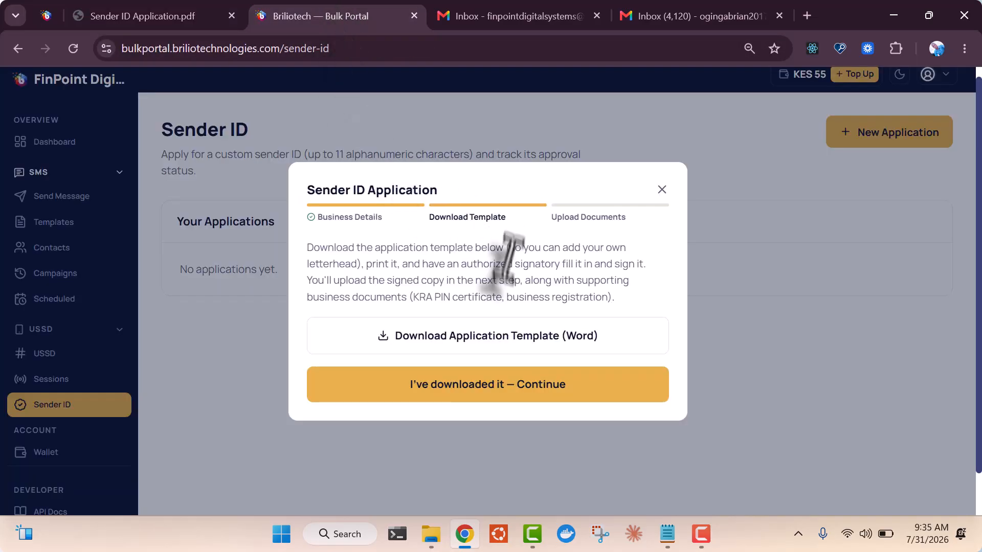
Attach Staff.xlsx as signed template, business registration and KRA PIN documents, then finish the application
{"action": "left_click", "coordinate": [506, 391]}
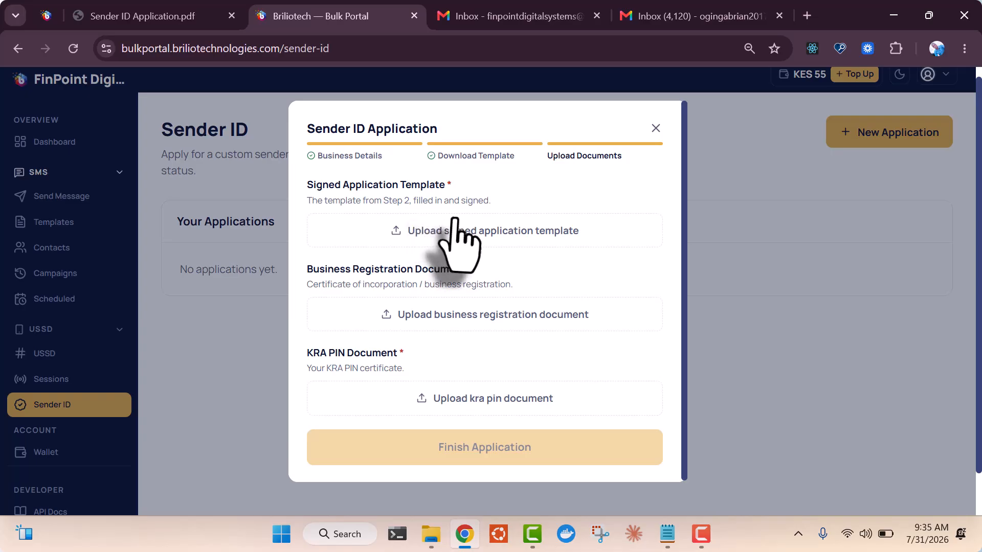
{"action": "left_click", "coordinate": [498, 233]}
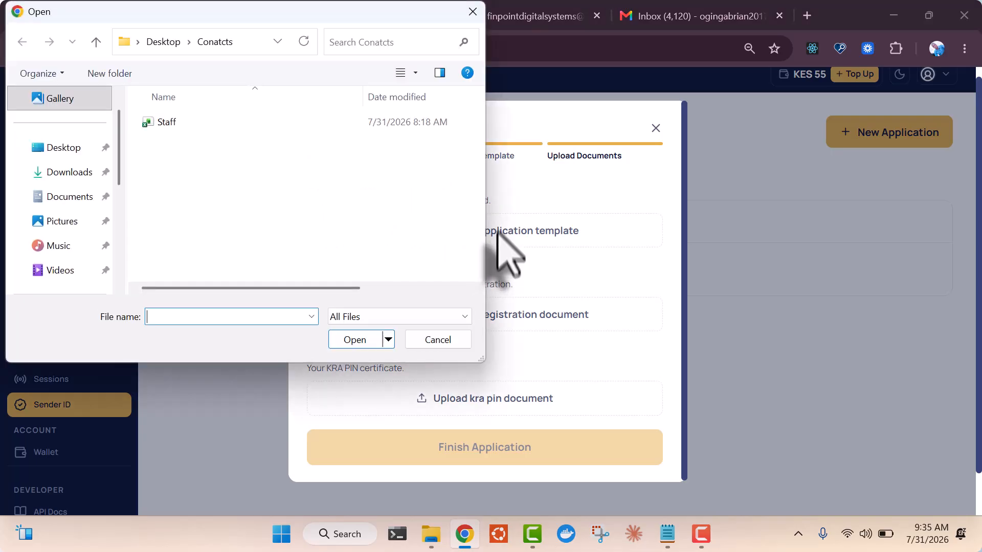
{"action": "double_click", "coordinate": [207, 123]}
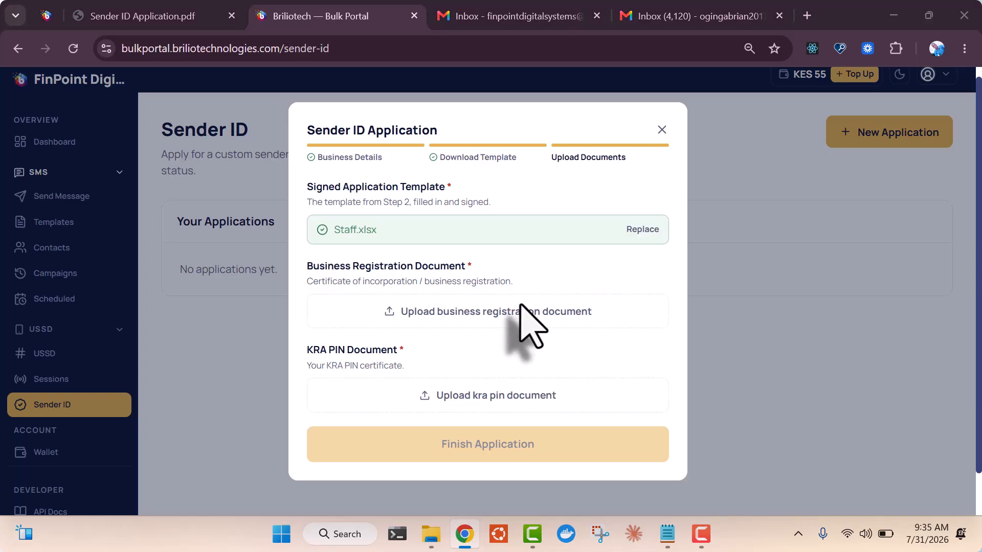
{"action": "left_click", "coordinate": [519, 309]}
{"action": "double_click", "coordinate": [188, 128]}
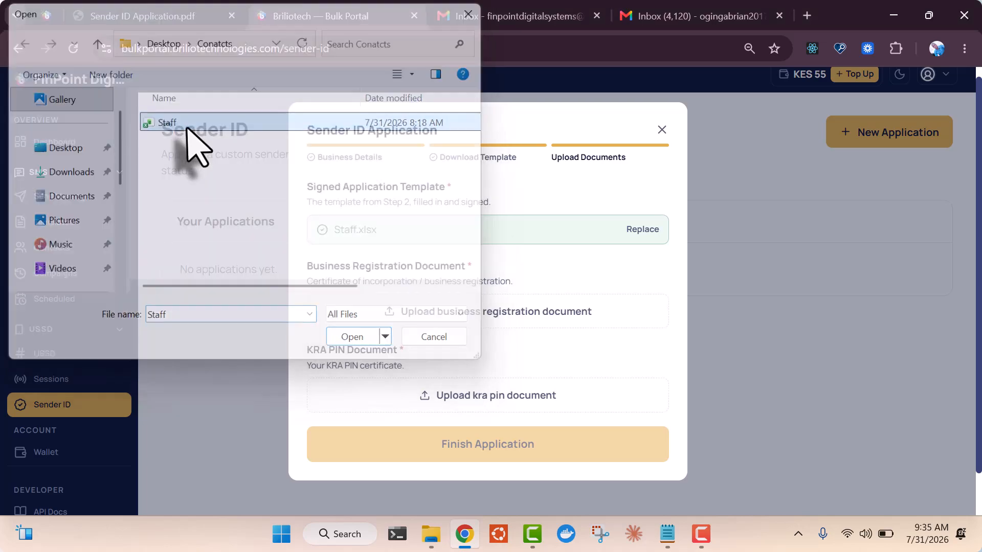
{"action": "left_click", "coordinate": [494, 402]}
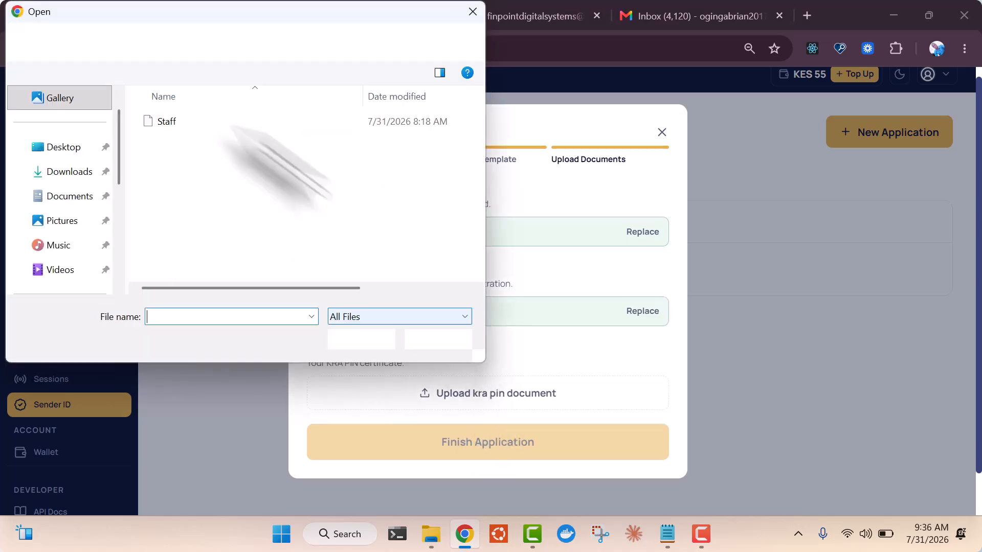
{"action": "left_click", "coordinate": [186, 126]}
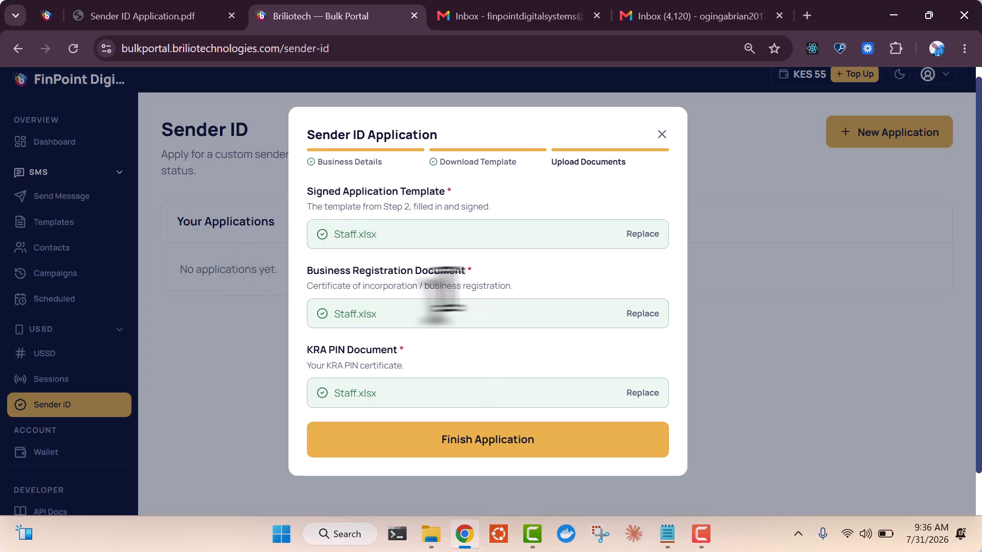
{"action": "left_click", "coordinate": [565, 441]}
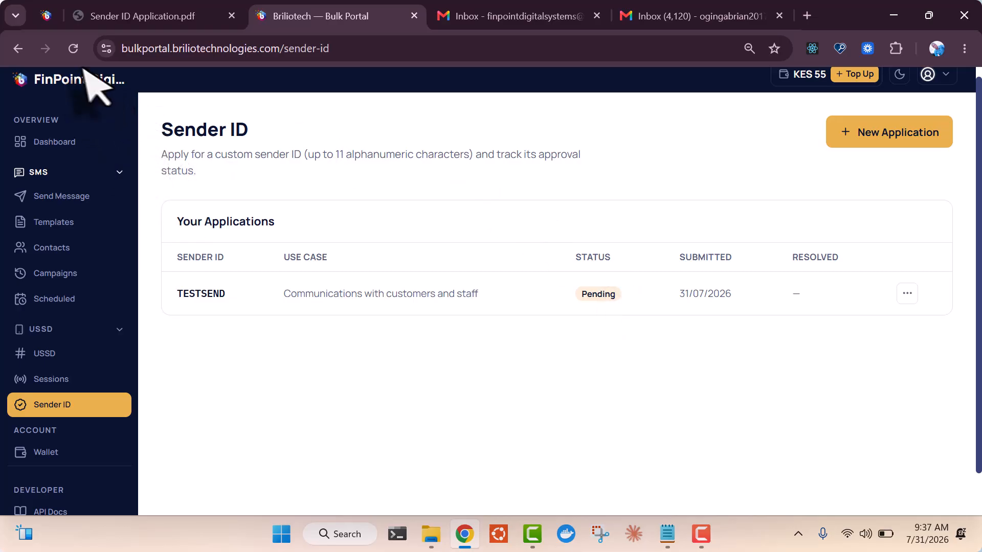
Send the KES 8,000 M-Pesa fee prompt for TESTSEND, resend to the reformatted number, then reload
{"action": "left_click", "coordinate": [73, 48]}
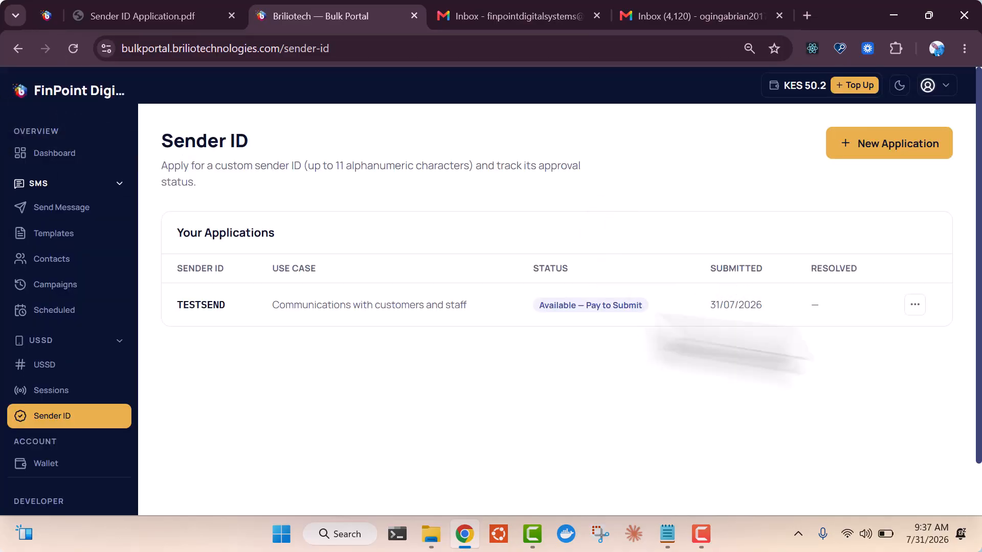
{"action": "left_click", "coordinate": [915, 305]}
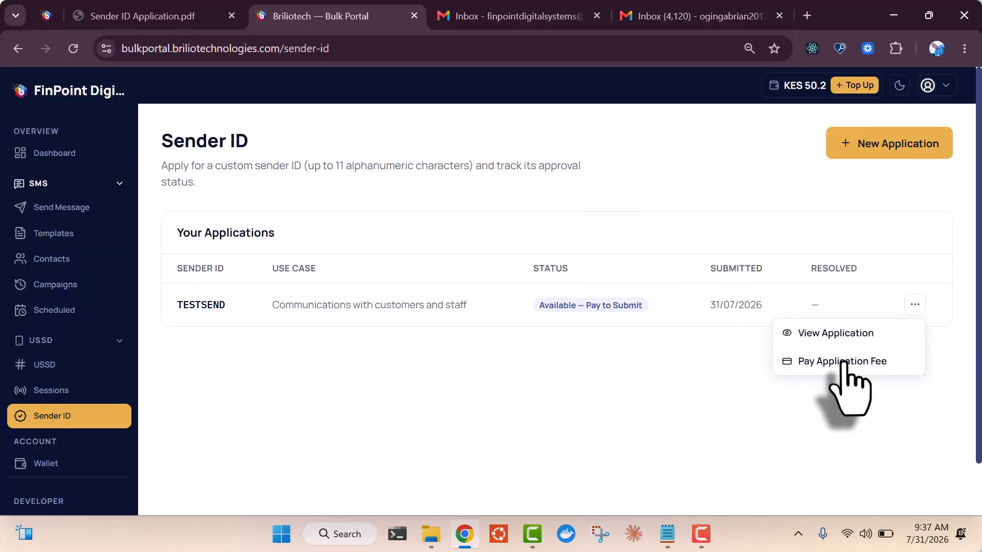
{"action": "left_click", "coordinate": [838, 359]}
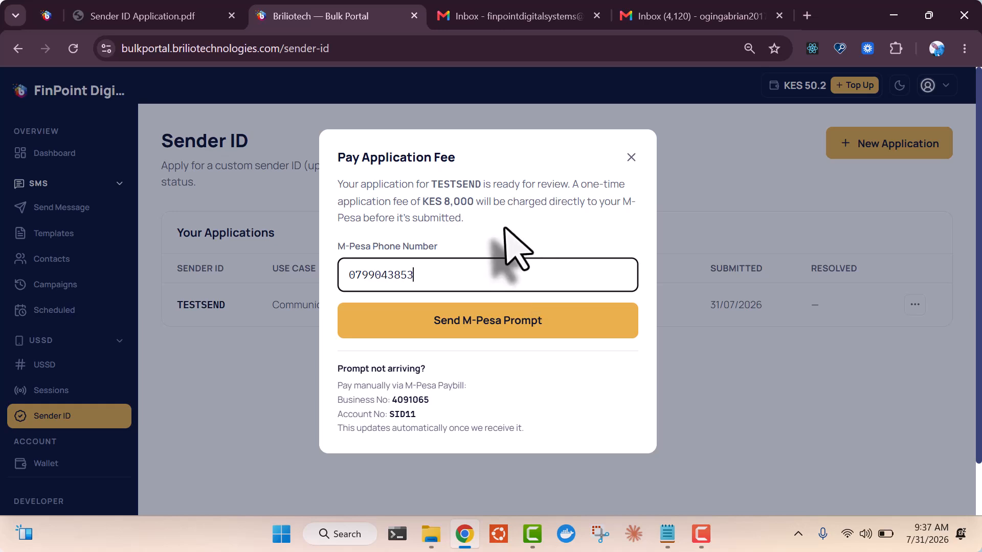
{"action": "left_click", "coordinate": [543, 327]}
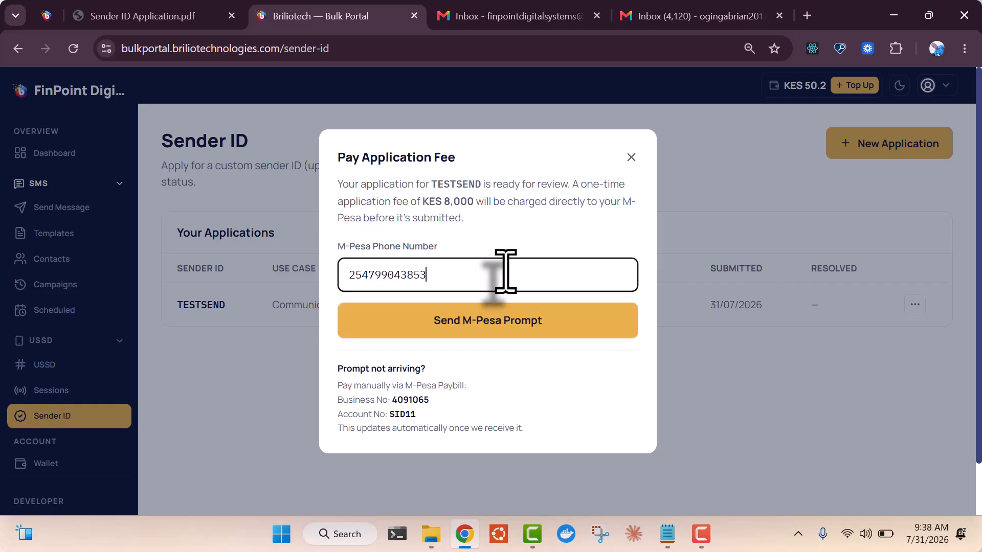
{"action": "left_click", "coordinate": [559, 321]}
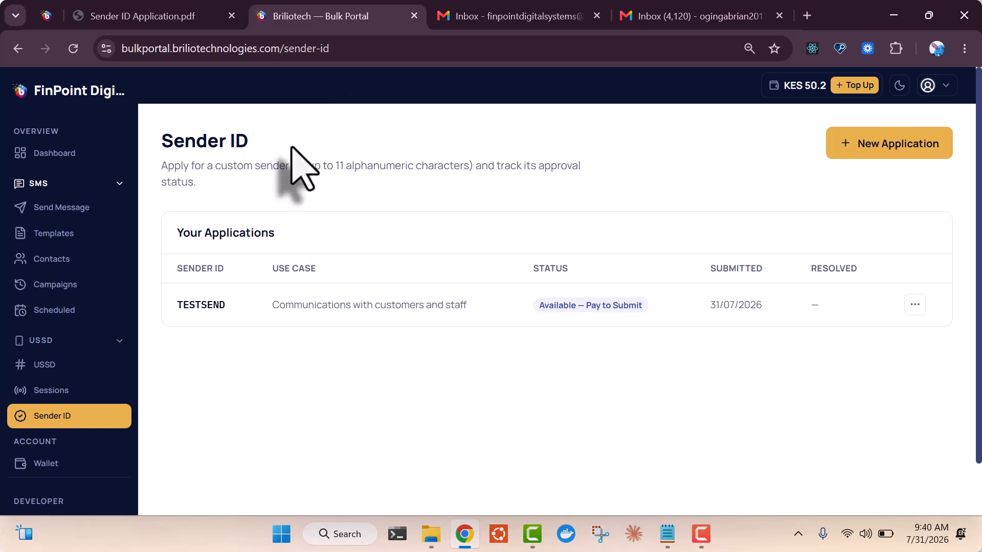
{"action": "left_click", "coordinate": [73, 49]}
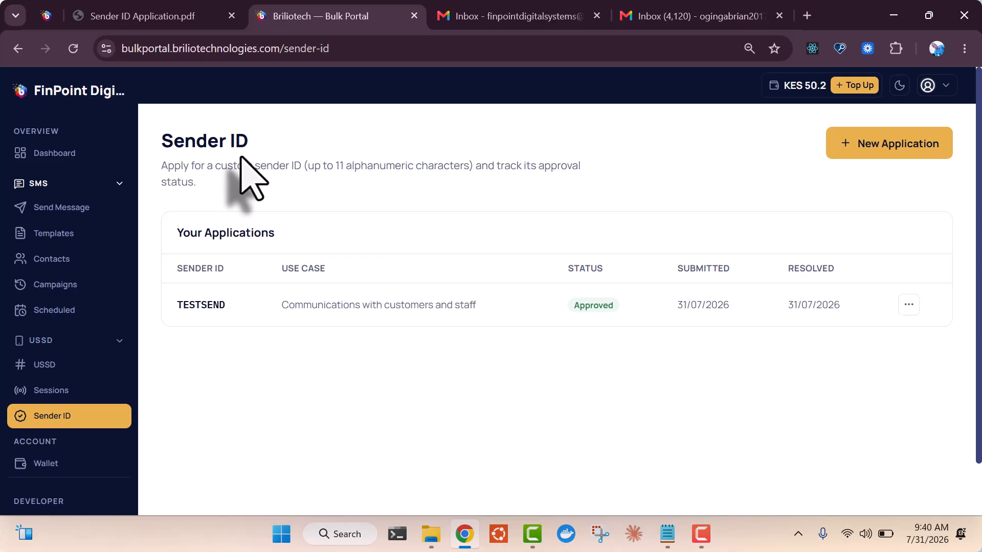
Start a new message and select TESTSEND as its sender ID
{"action": "left_click", "coordinate": [61, 207]}
{"action": "left_click", "coordinate": [312, 287]}
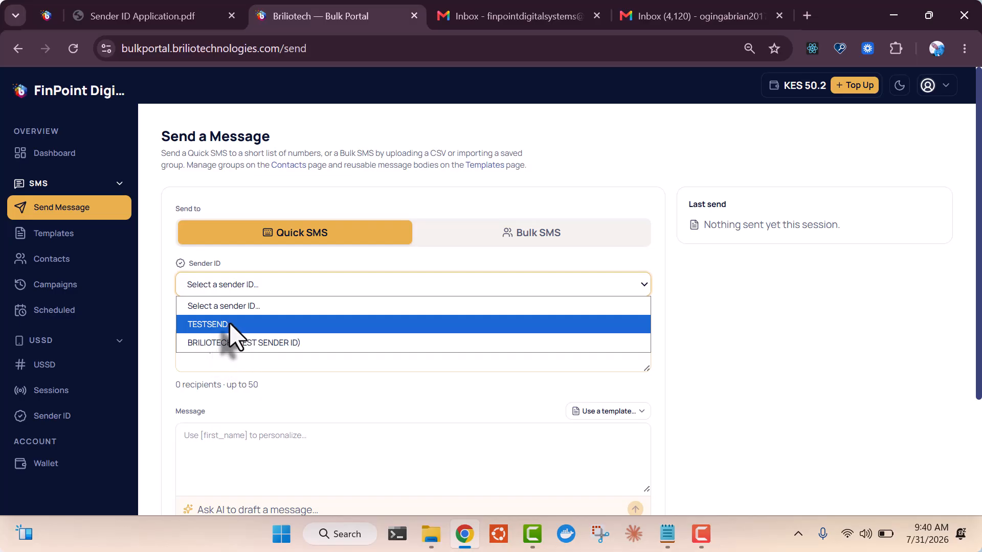
{"action": "left_click", "coordinate": [228, 324]}
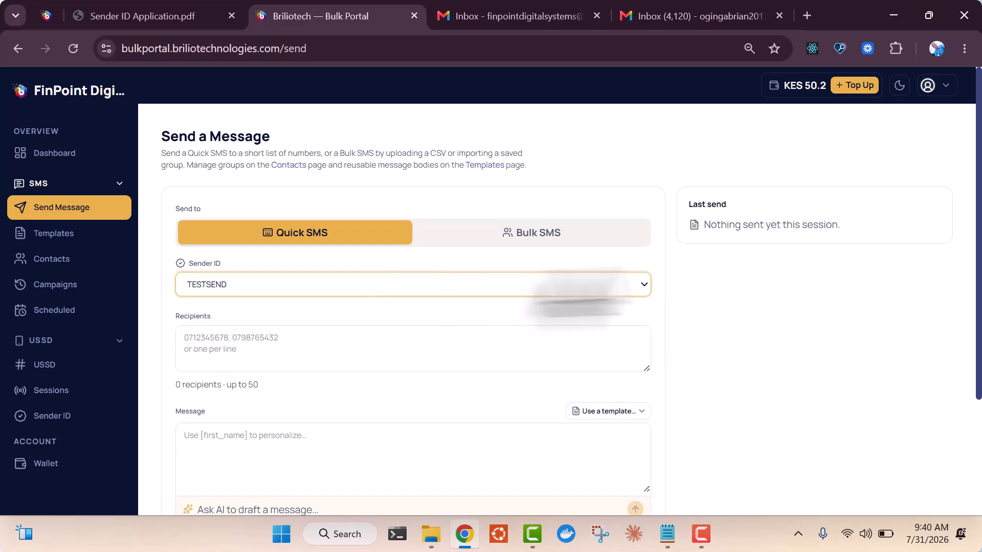
{"action": "scroll", "coordinate": [971, 378], "scroll_direction": "down", "scroll_amount": 3}
{"action": "left_click_drag", "start_coordinate": [972, 378], "coordinate": [972, 303]}
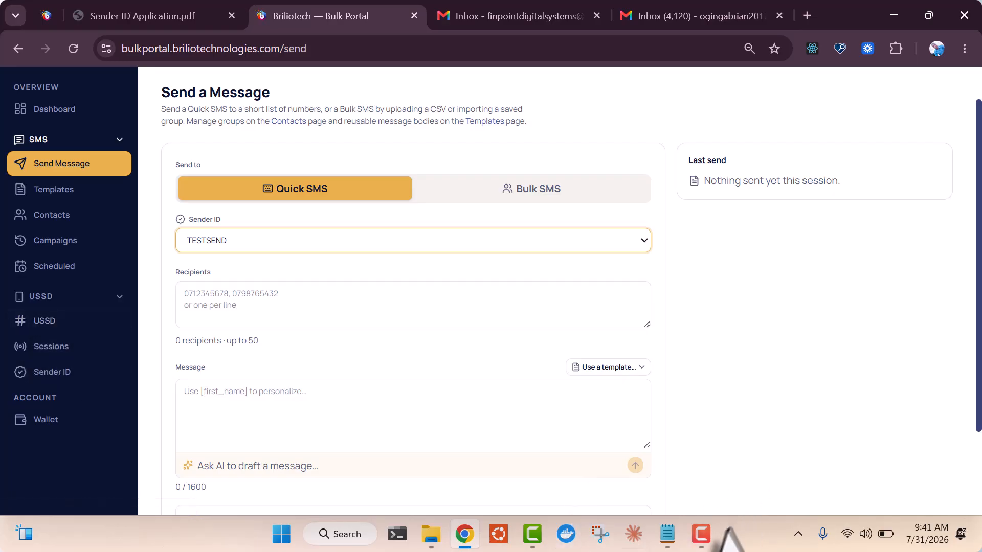
Briefly switch to another program, then return to the portal's USSD codes page
{"action": "left_click", "coordinate": [701, 534]}
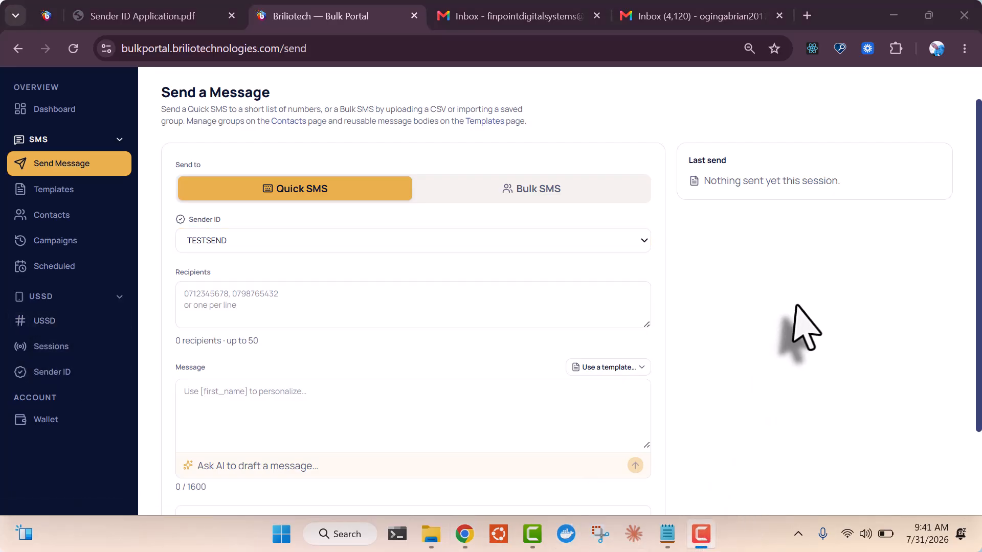
{"action": "left_click", "coordinate": [795, 307]}
{"action": "left_click", "coordinate": [58, 324]}
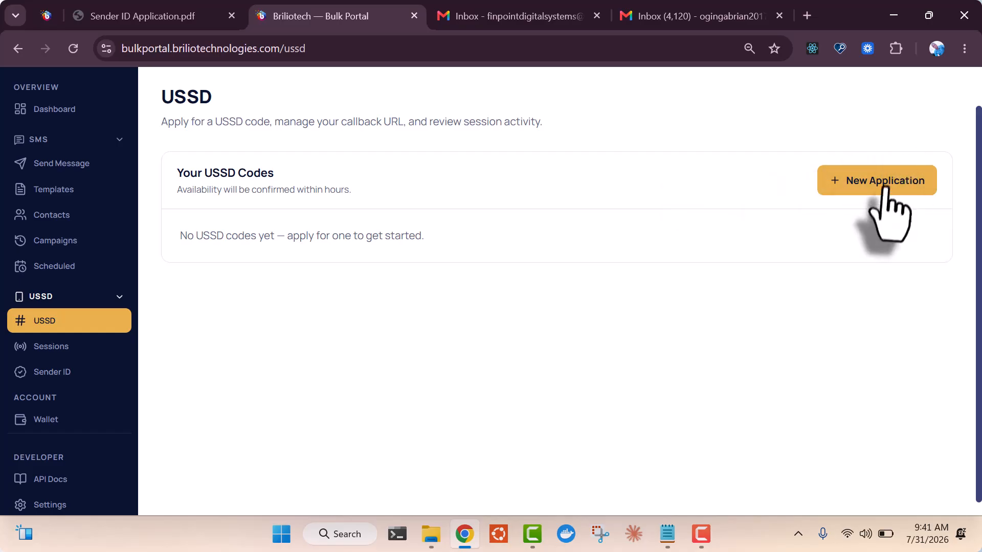
Start a new USSD application, trying the Dedicated service type before reverting to Shared
{"action": "left_click", "coordinate": [888, 190]}
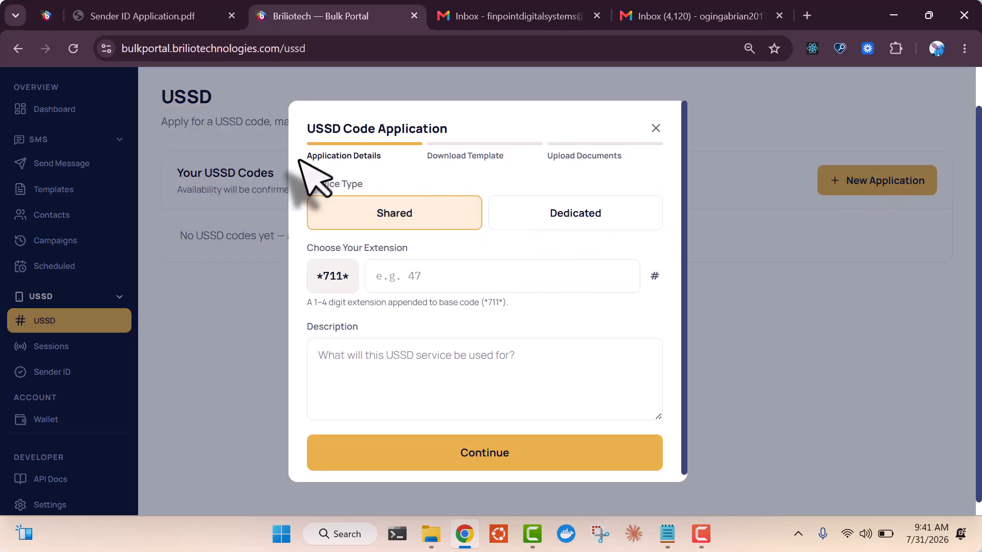
{"action": "left_click", "coordinate": [420, 276]}
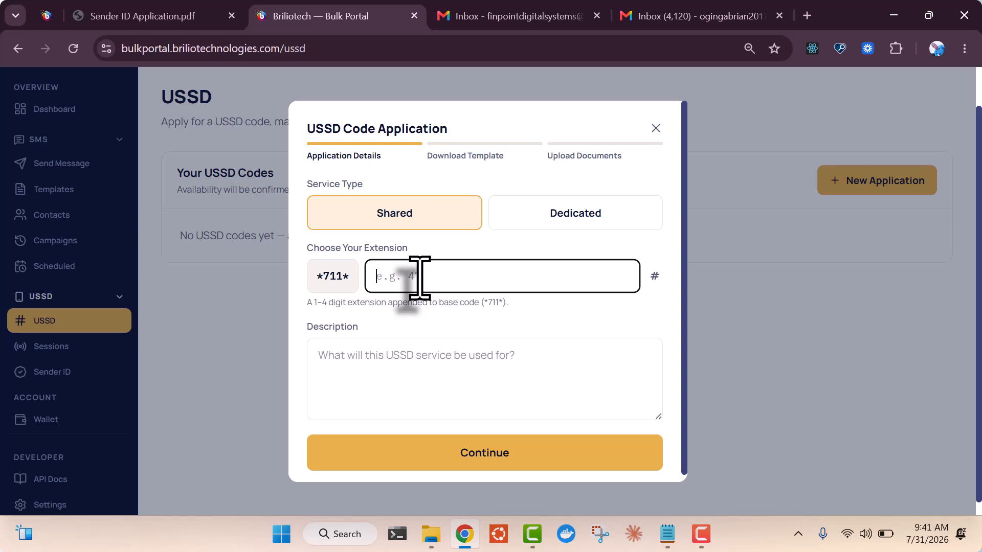
{"action": "left_click", "coordinate": [608, 214]}
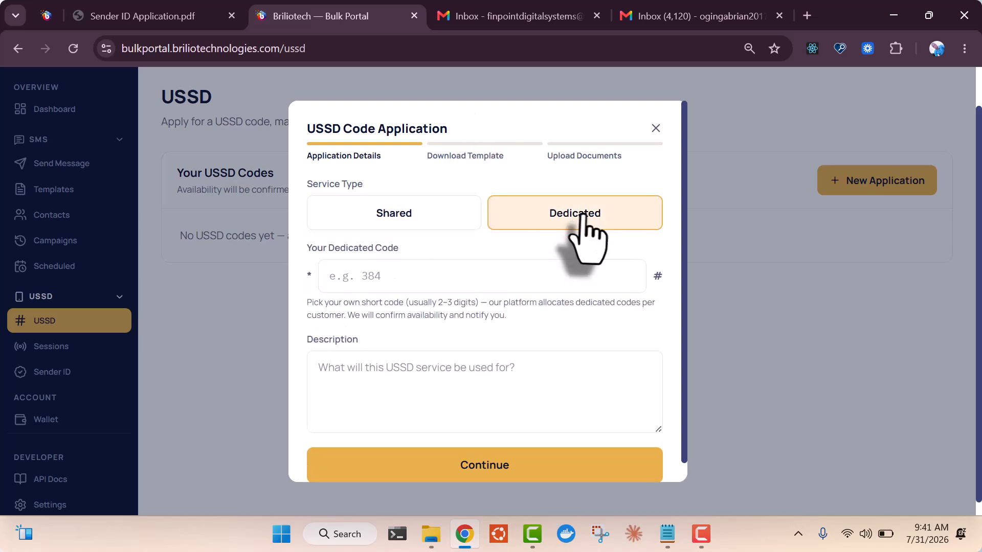
{"action": "left_click", "coordinate": [429, 277]}
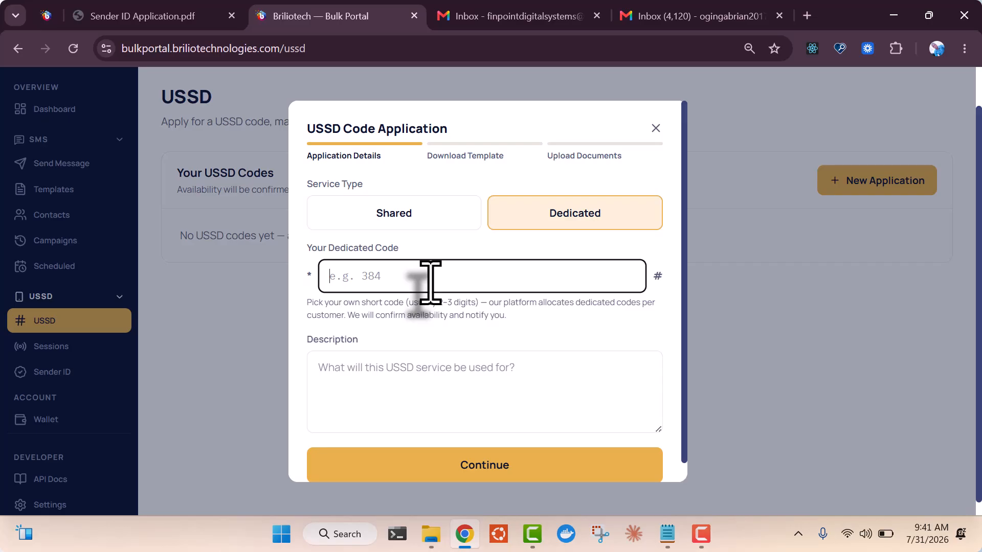
{"action": "scroll", "coordinate": [460, 281], "scroll_direction": "up", "scroll_amount": 1}
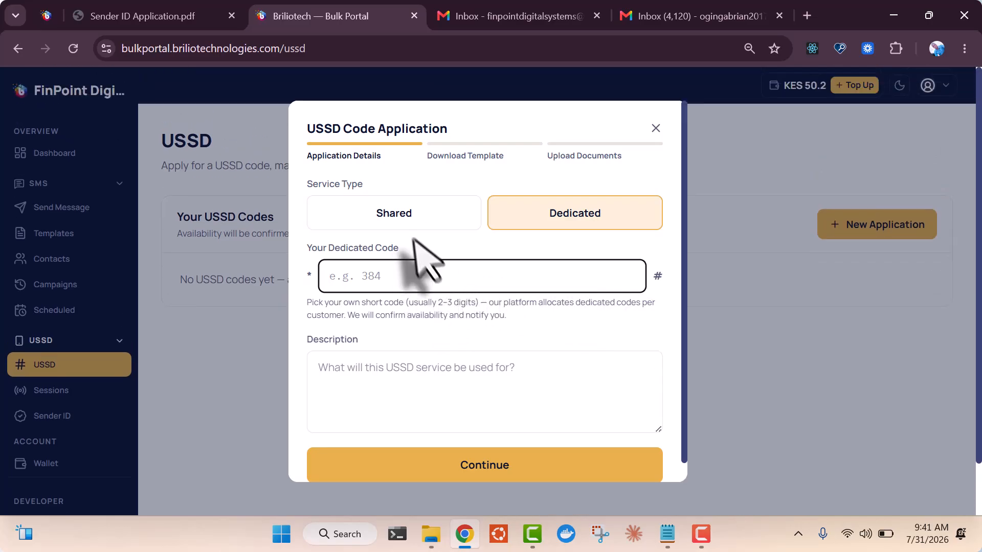
{"action": "left_click", "coordinate": [422, 214]}
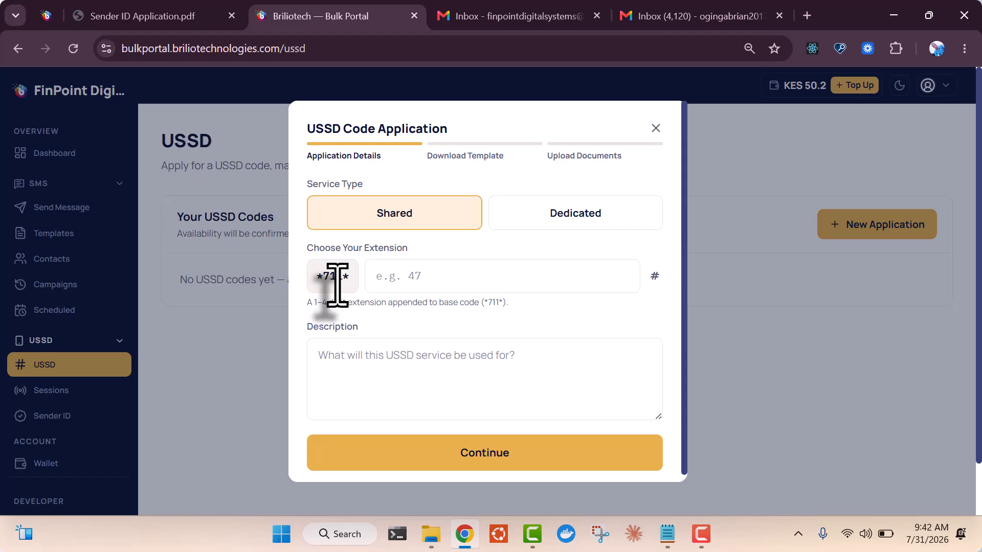
Enter extension 30 and description 'This code will be used by SACCO members'
{"action": "left_click", "coordinate": [438, 282]}
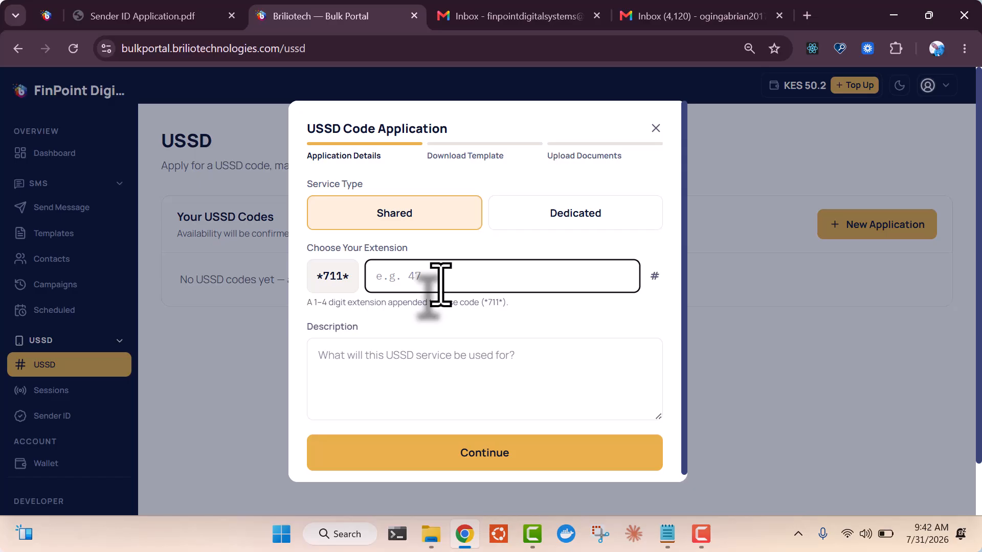
{"action": "type", "text": "30"}
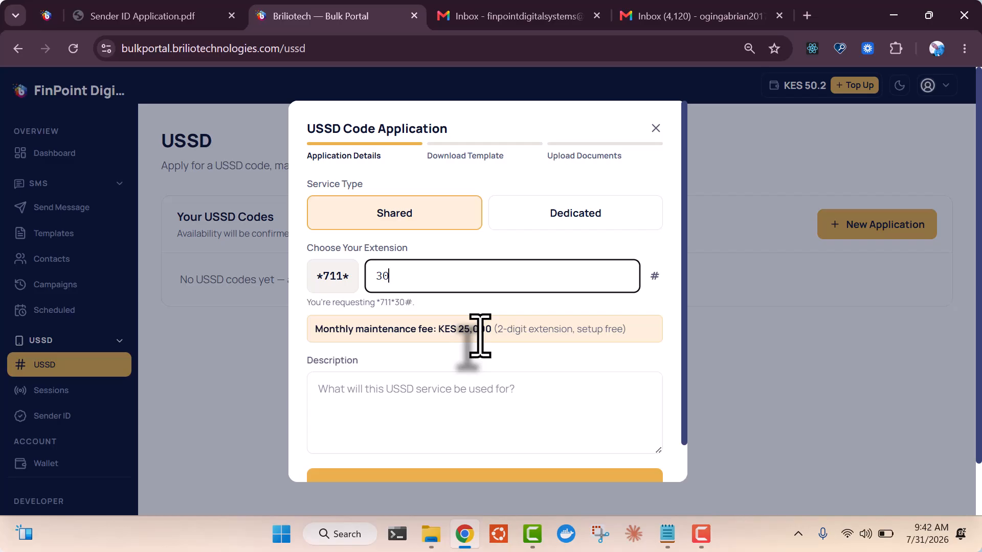
{"action": "left_click", "coordinate": [450, 386]}
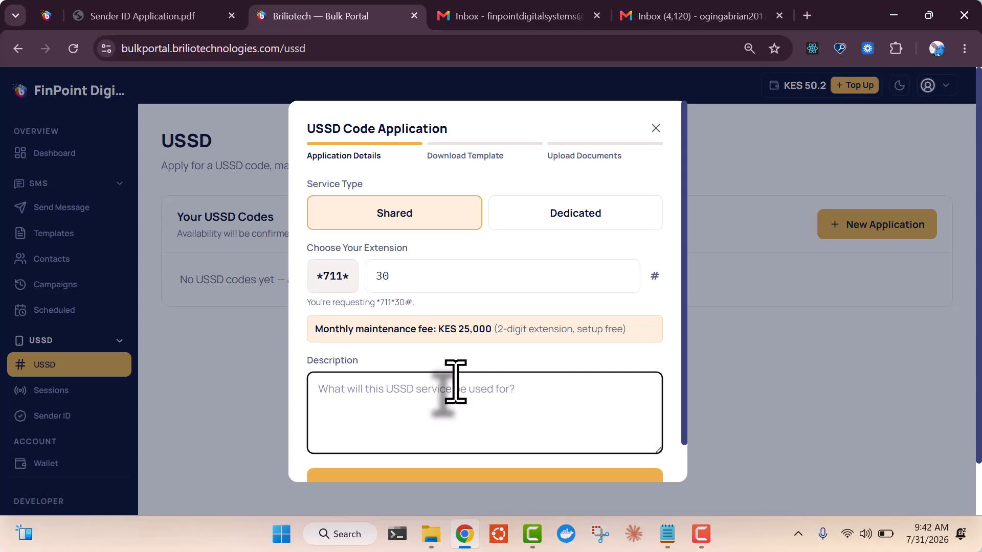
{"action": "type", "text": "This code will be used by "}
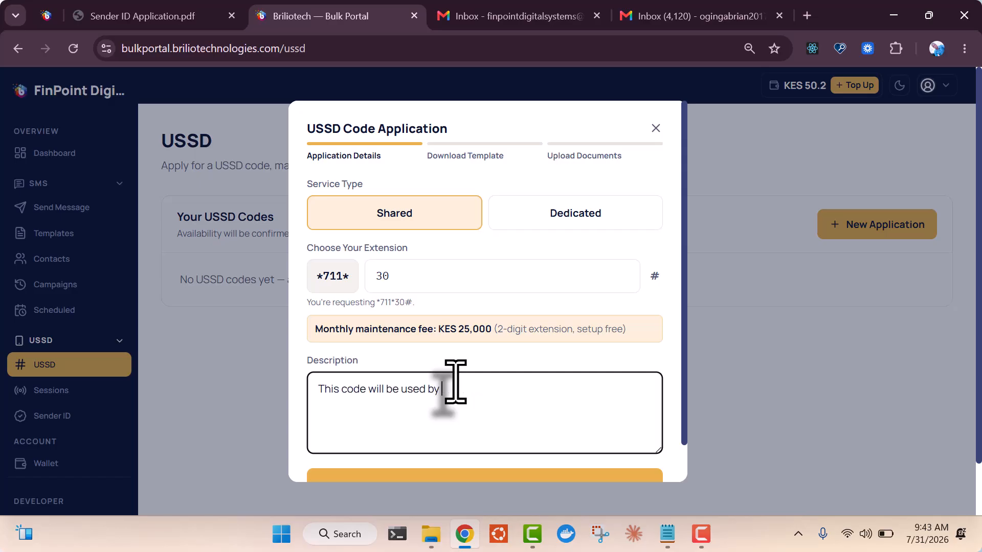
{"action": "type", "text": "SACCO members"}
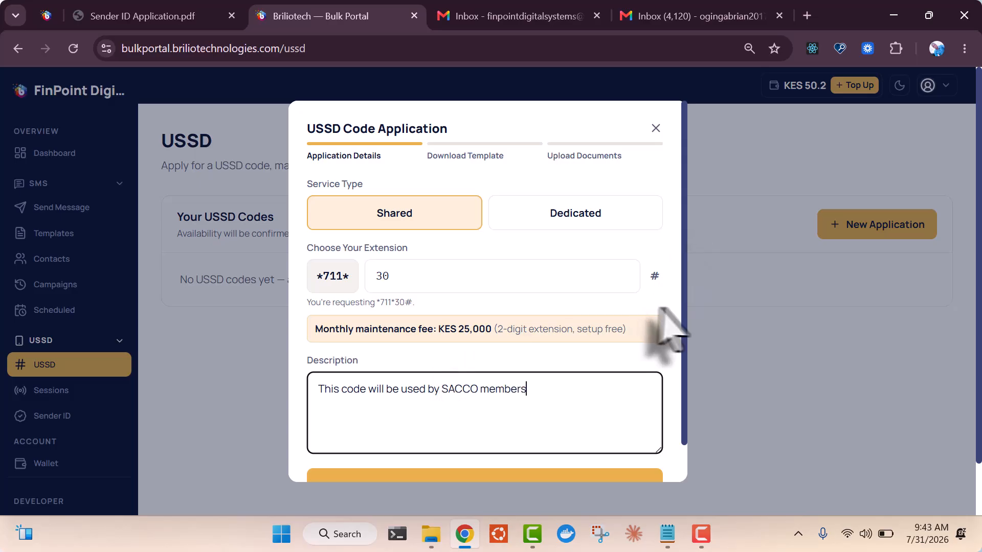
{"action": "scroll", "coordinate": [690, 337], "scroll_direction": "down", "scroll_amount": 1}
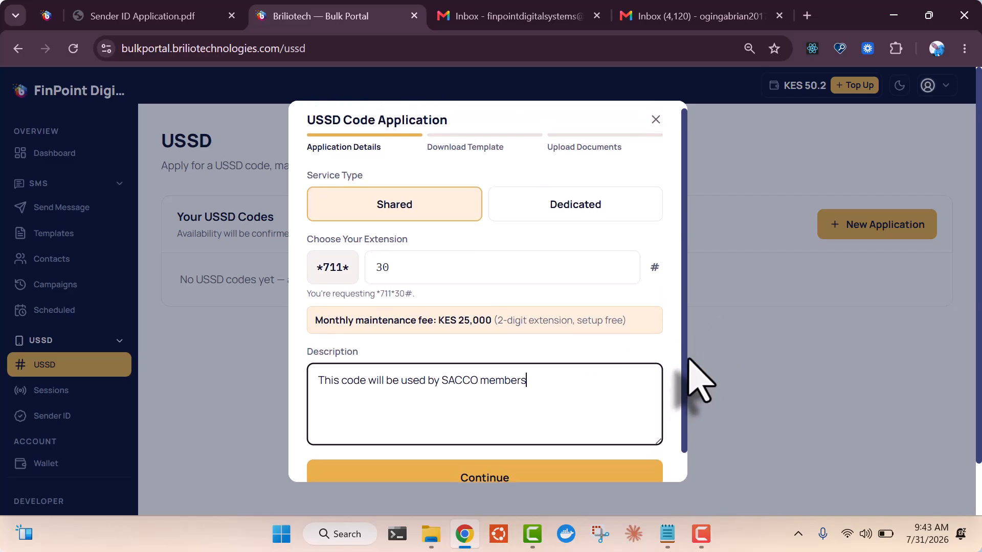
Move through the details and template steps, attach the documents, and finish the *711*30# application
{"action": "left_click", "coordinate": [570, 458]}
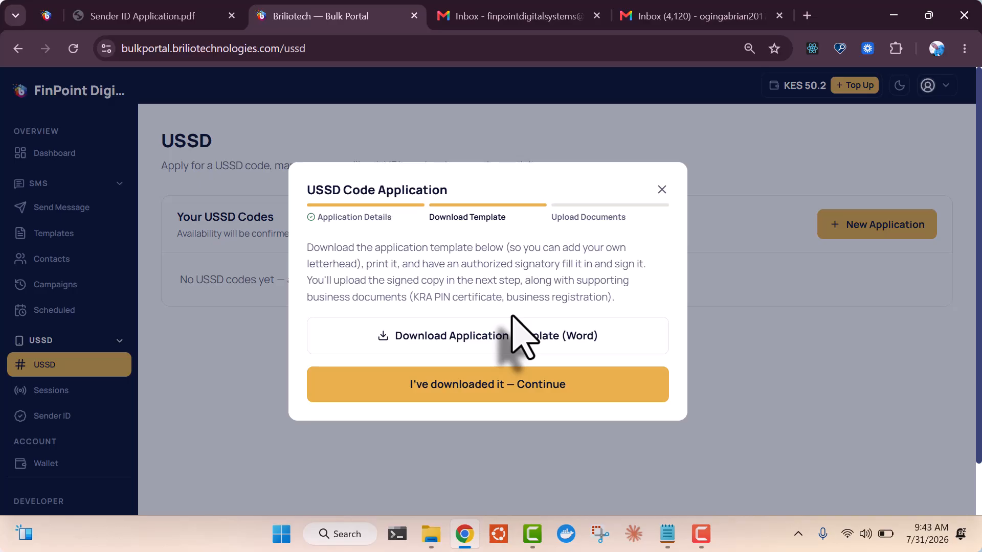
{"action": "left_click", "coordinate": [525, 389]}
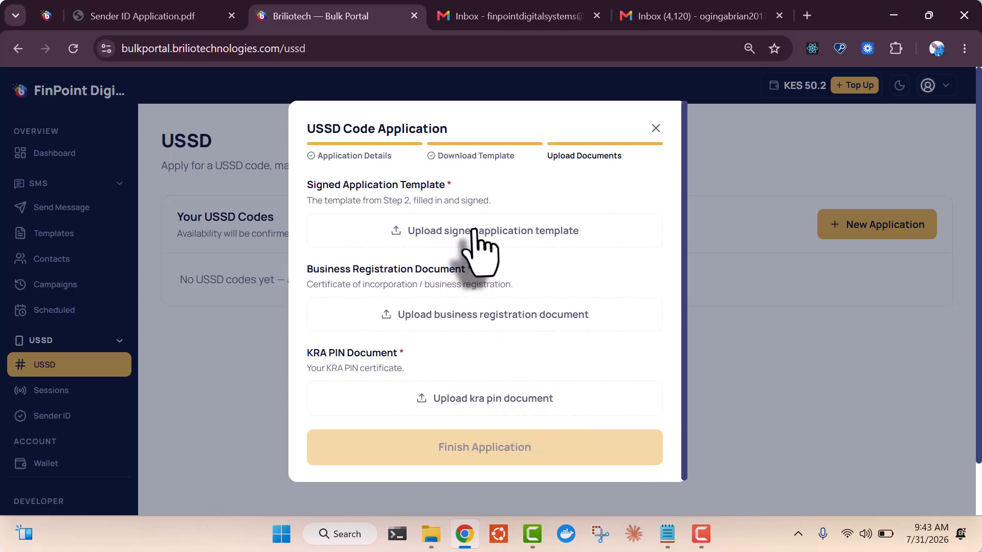
{"action": "left_click", "coordinate": [478, 251]}
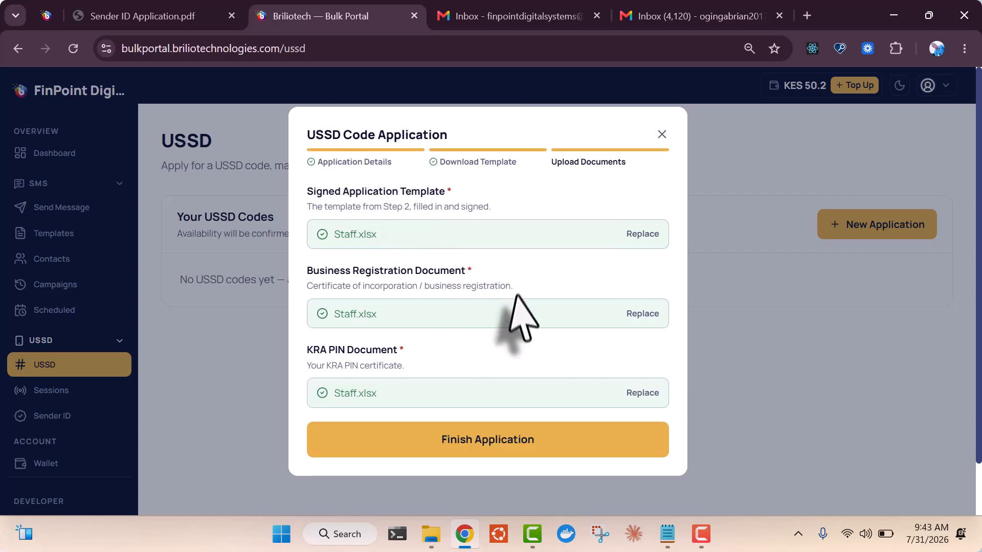
{"action": "left_click", "coordinate": [520, 441]}
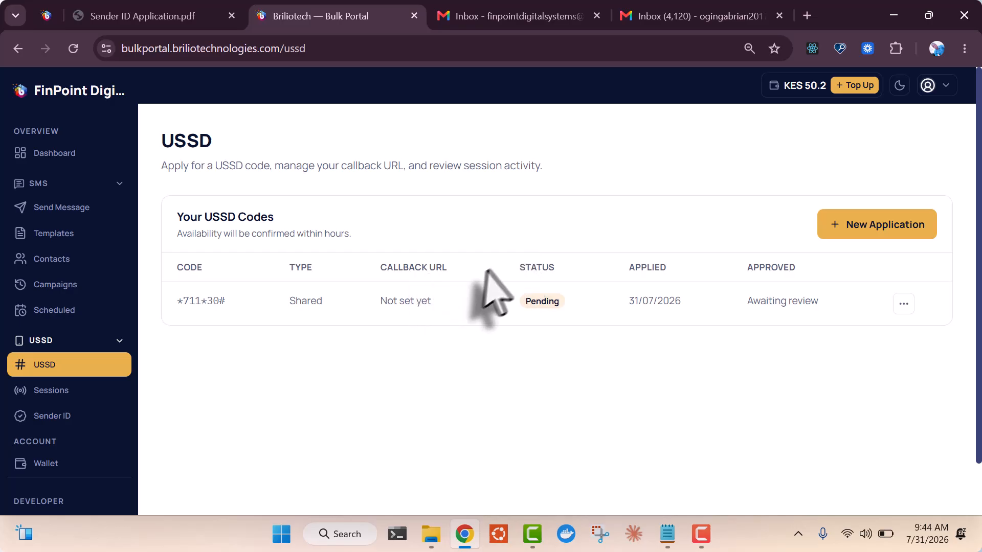
Reload the USSD list twice until *711*30# reads Available - Pay to Activate
{"action": "left_click", "coordinate": [73, 48]}
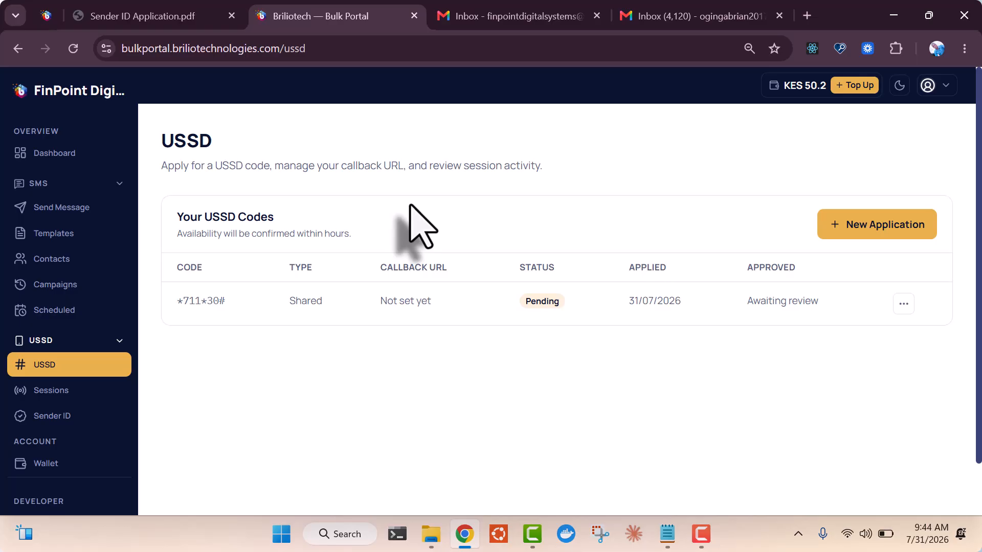
{"action": "left_click", "coordinate": [74, 49]}
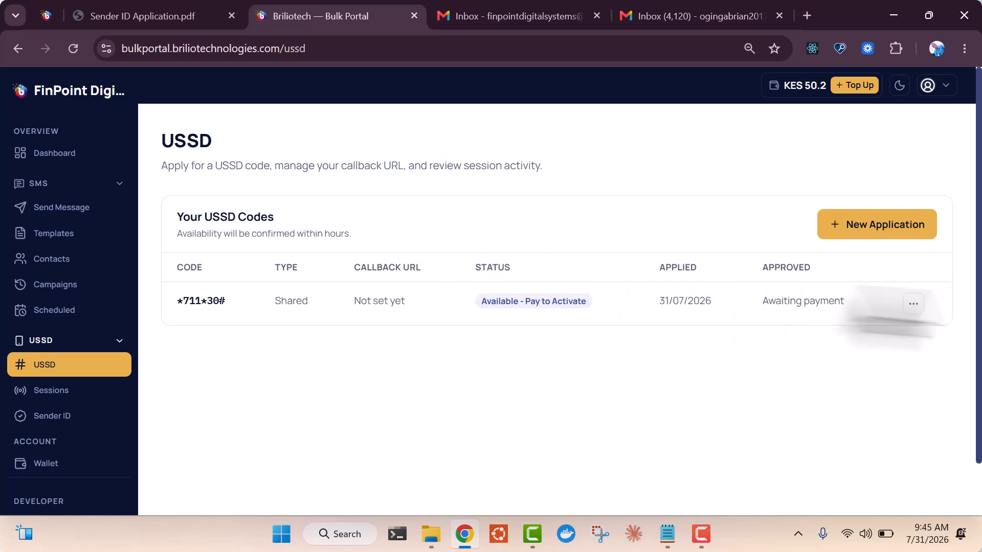
Pay the KES 50,000 registration fee for *711*30# via an M-Pesa prompt to the account's phone number
{"action": "left_click", "coordinate": [913, 303]}
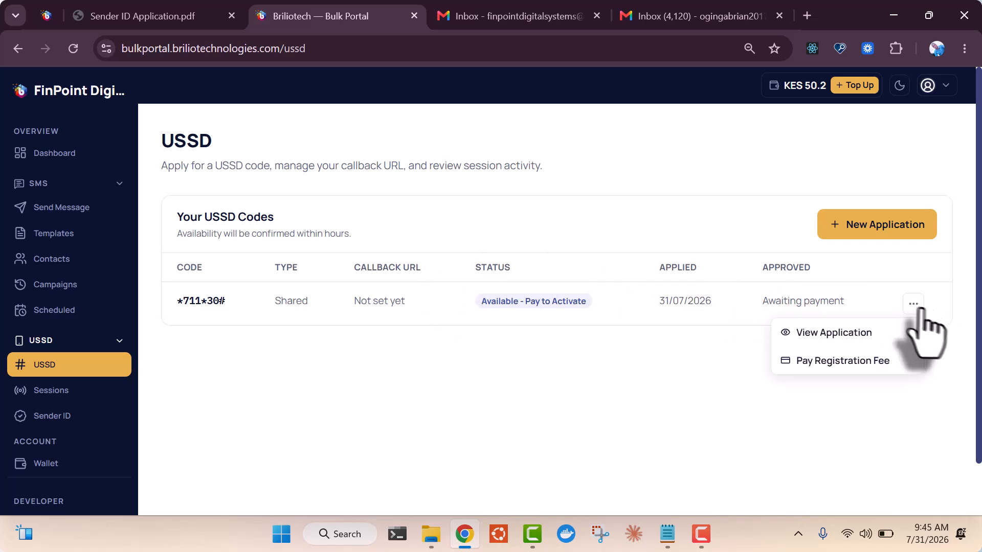
{"action": "left_click", "coordinate": [844, 362]}
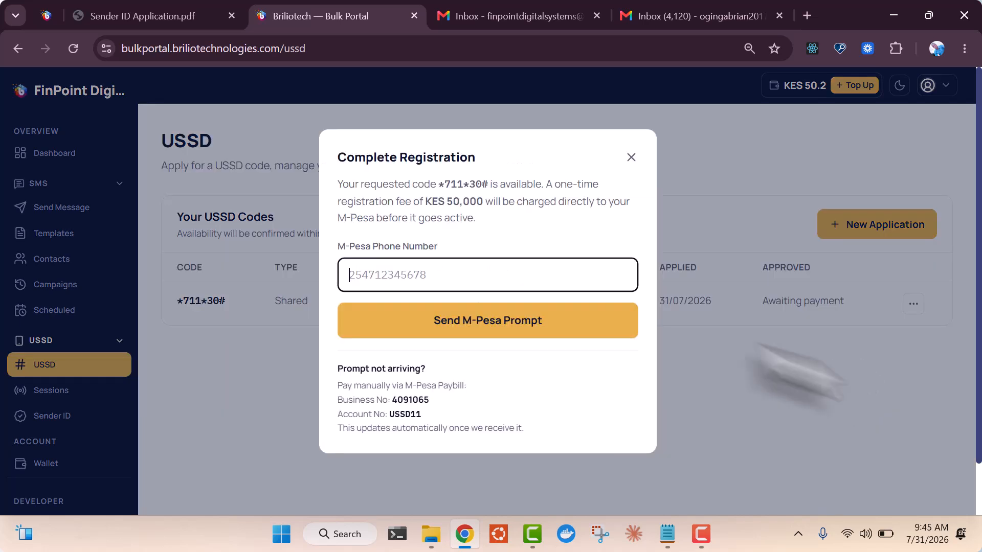
{"action": "left_click", "coordinate": [486, 280]}
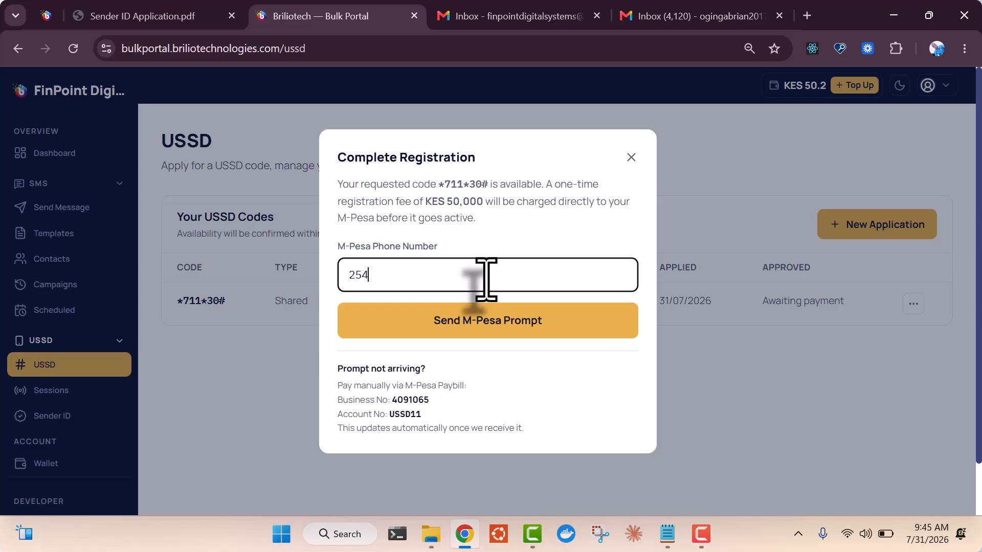
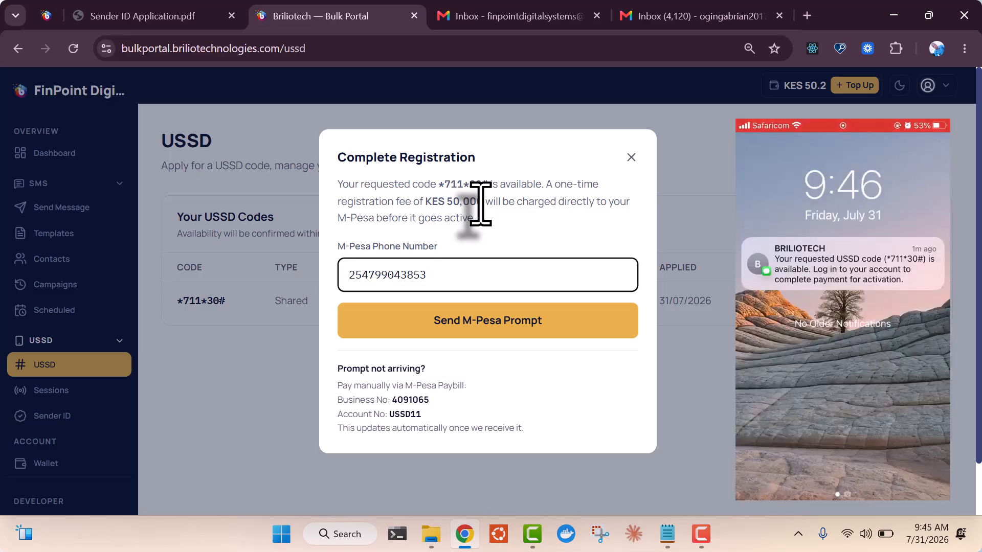
{"action": "left_click", "coordinate": [511, 321]}
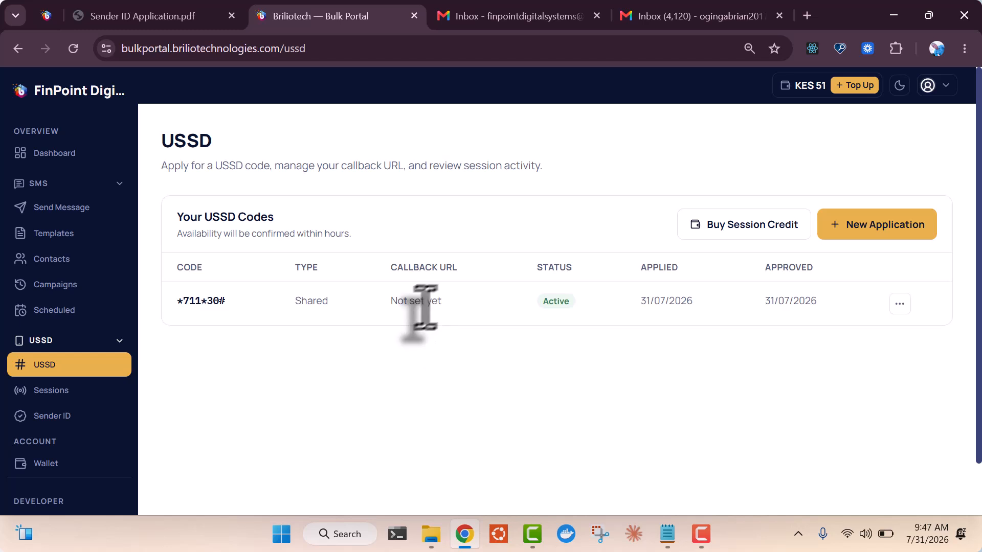
Open the callback URL editor for *711*30#, then cancel without entering a URL
{"action": "left_click", "coordinate": [899, 304]}
{"action": "left_click", "coordinate": [825, 361]}
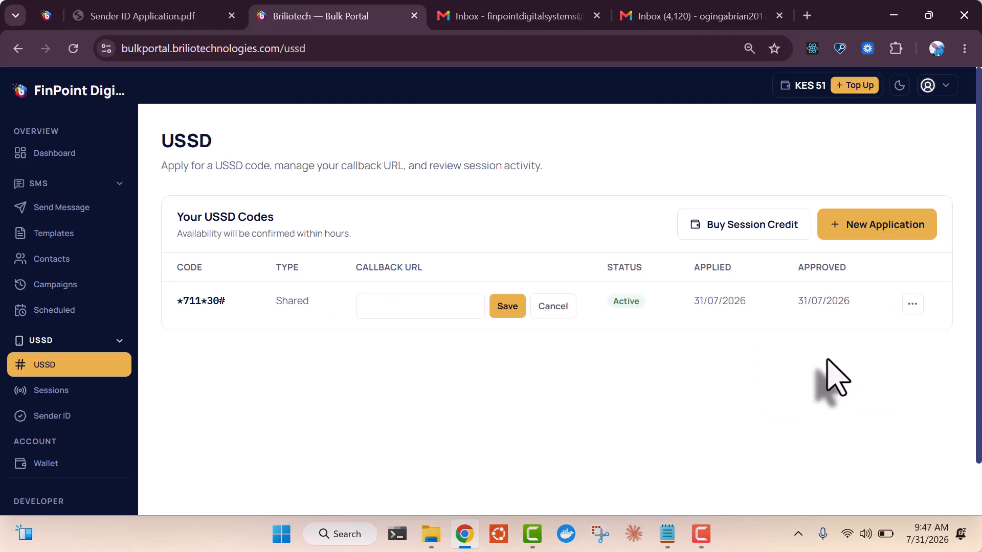
{"action": "left_click", "coordinate": [418, 304]}
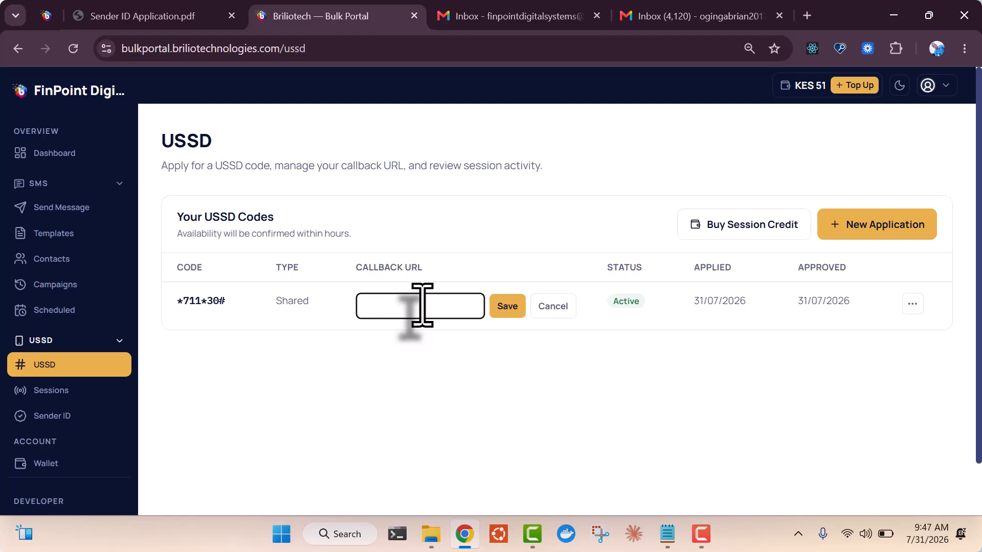
{"action": "left_click", "coordinate": [555, 263]}
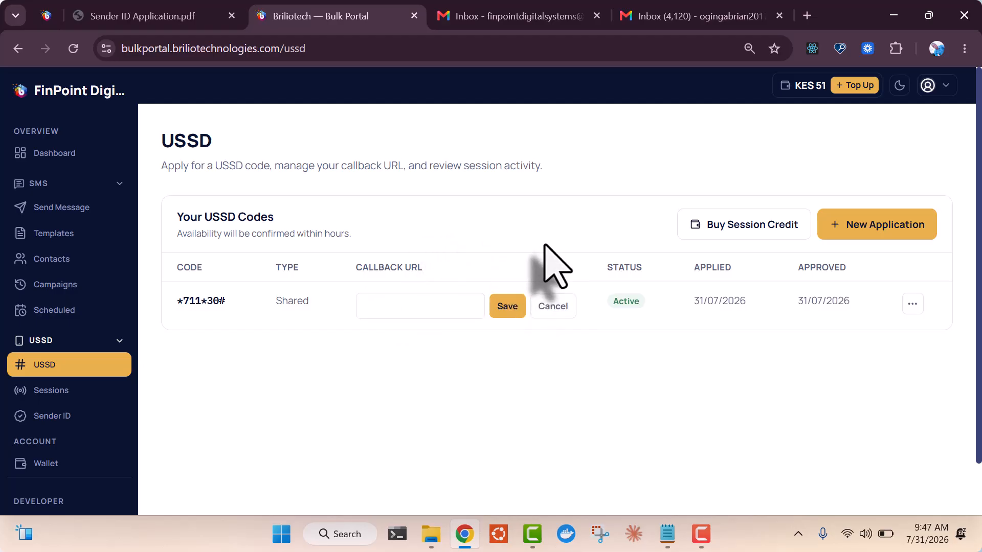
{"action": "left_click", "coordinate": [551, 308]}
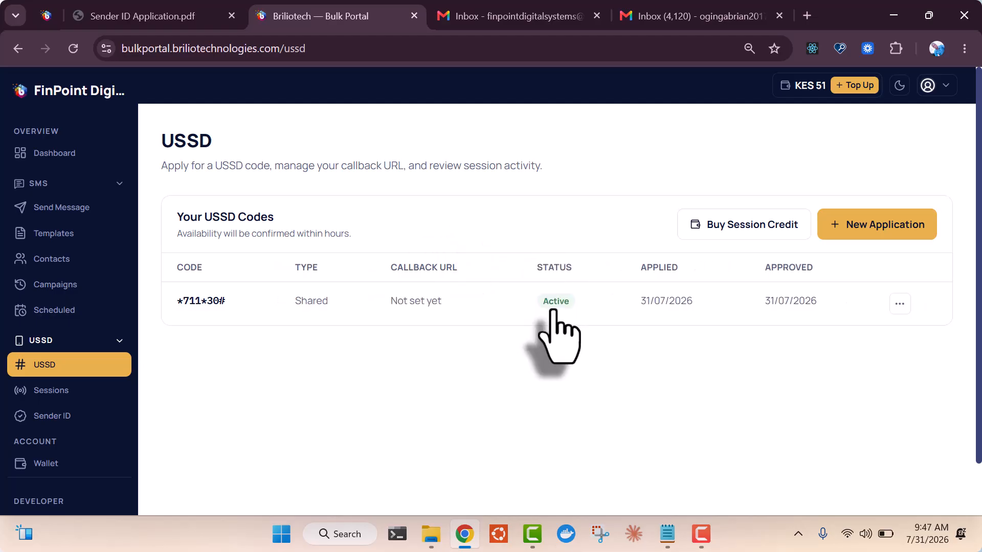
{"action": "left_click", "coordinate": [750, 235]}
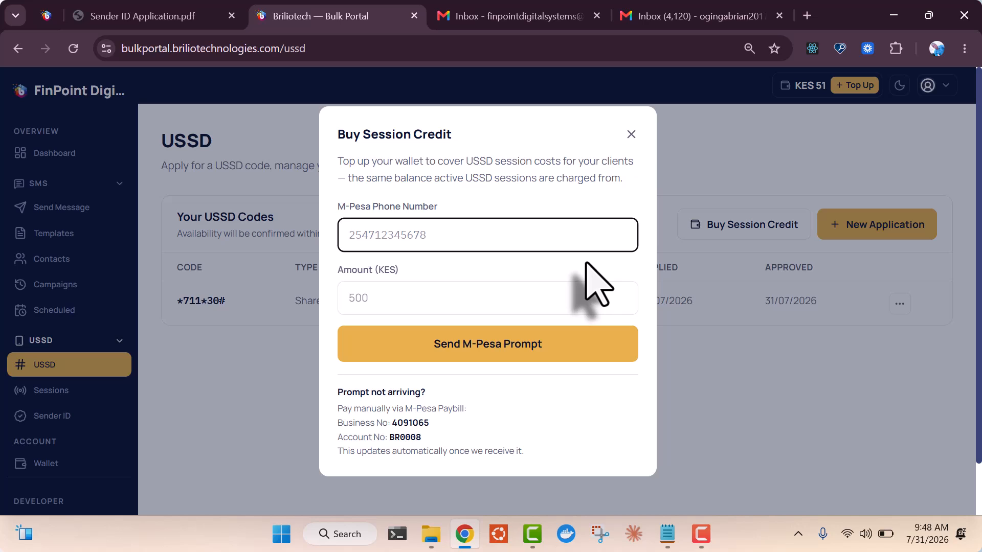
{"action": "left_click", "coordinate": [631, 134]}
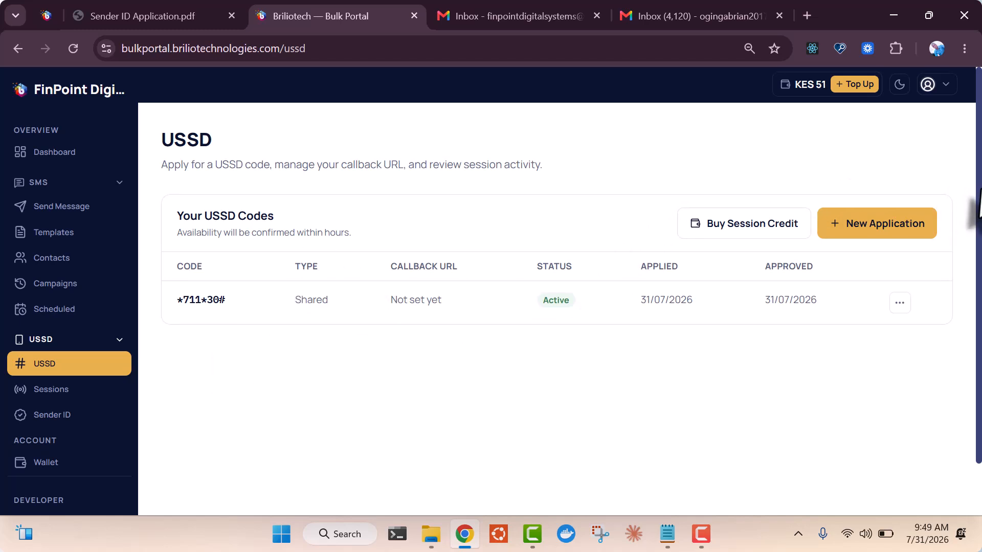
{"action": "left_click_drag", "start_coordinate": [973, 225], "coordinate": [979, 257]}
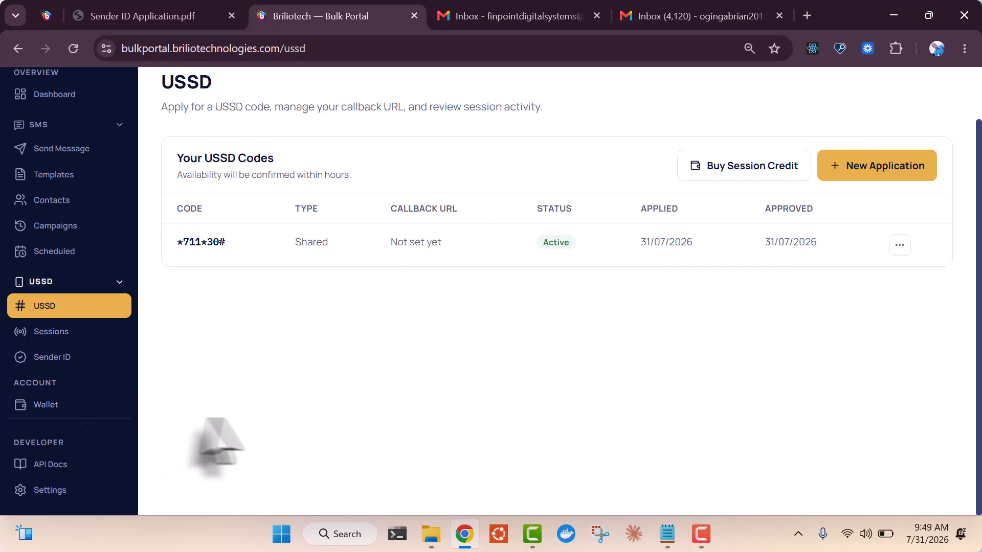
Open the API docs and read the Authentication, Request Headers and Sender IDs pages
{"action": "left_click", "coordinate": [63, 464]}
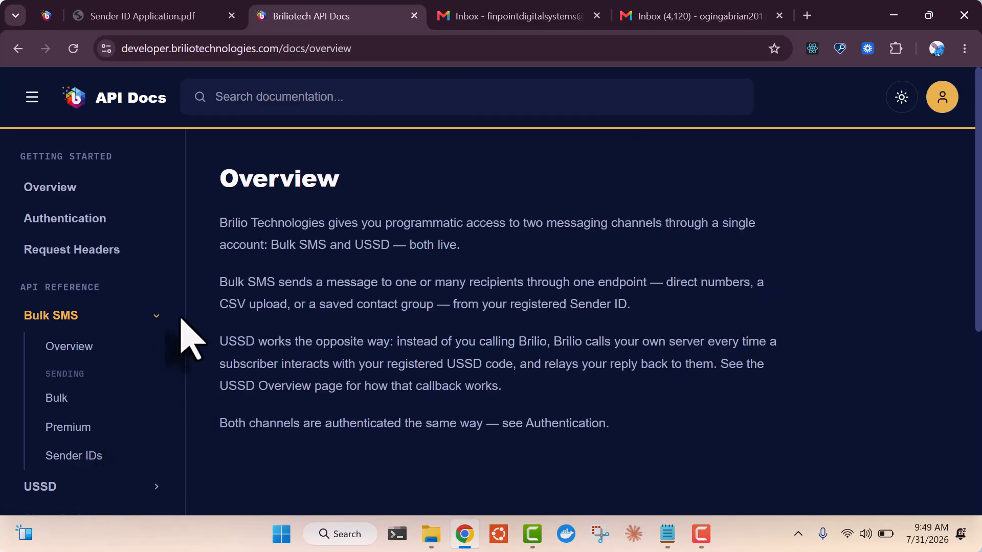
{"action": "left_click_drag", "start_coordinate": [977, 286], "coordinate": [977, 250]}
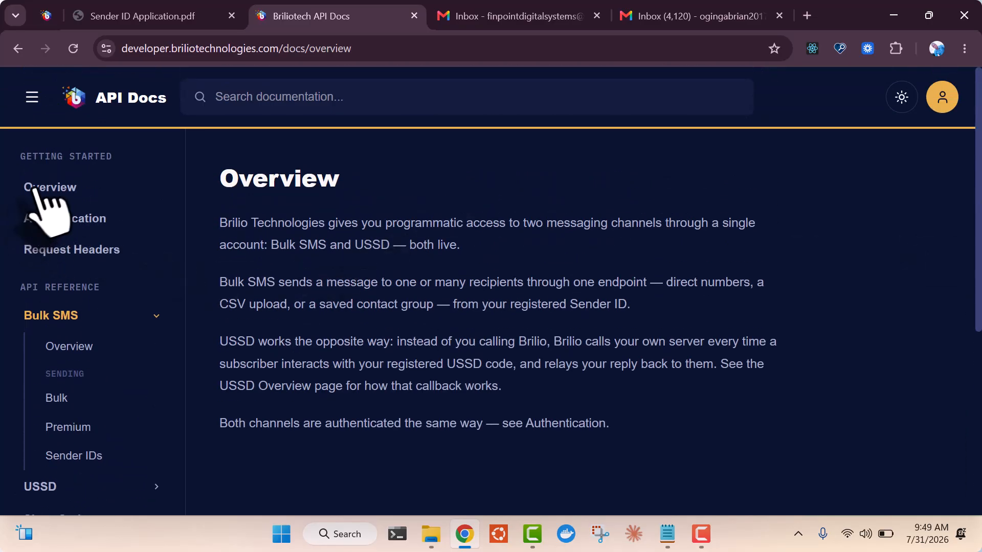
{"action": "left_click", "coordinate": [51, 220]}
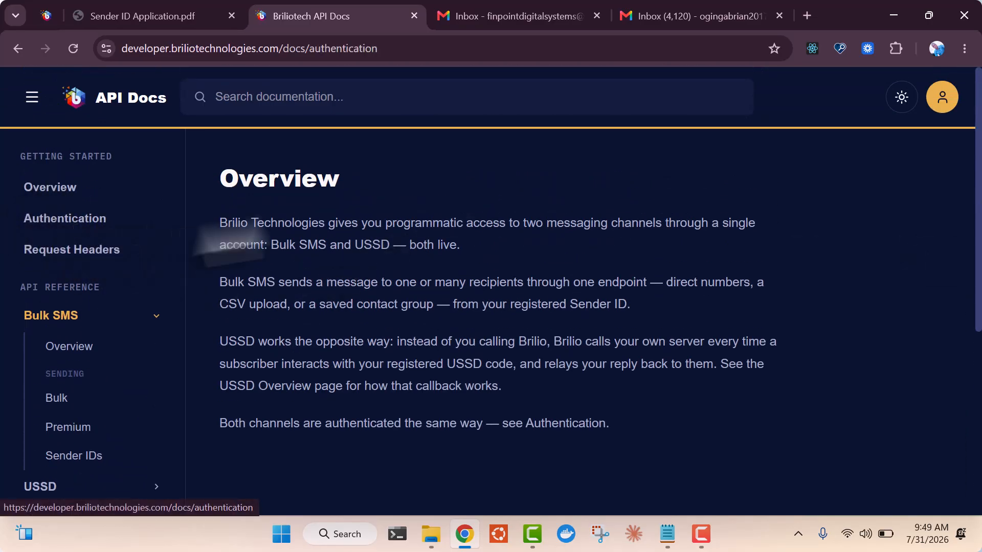
{"action": "left_click", "coordinate": [64, 250]}
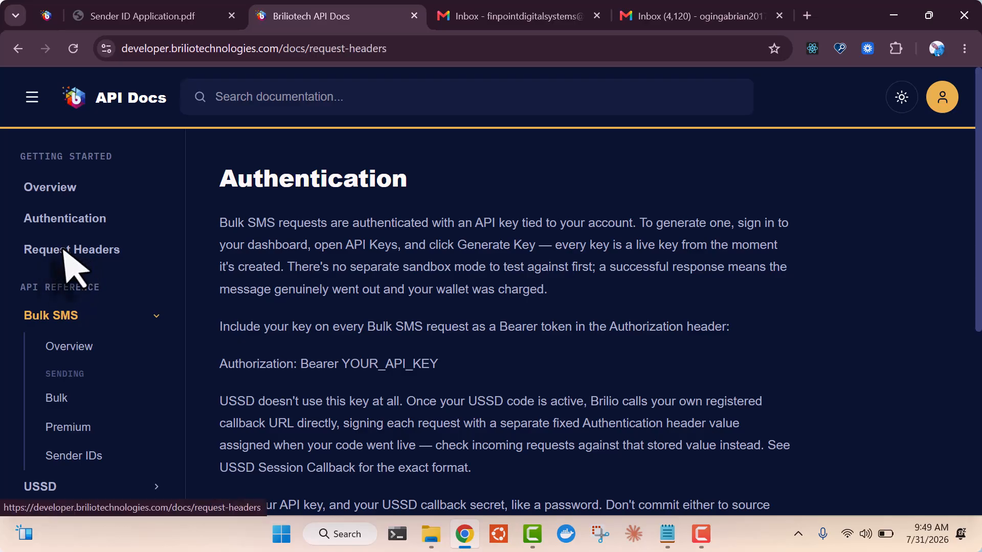
{"action": "left_click_drag", "start_coordinate": [977, 221], "coordinate": [980, 289]}
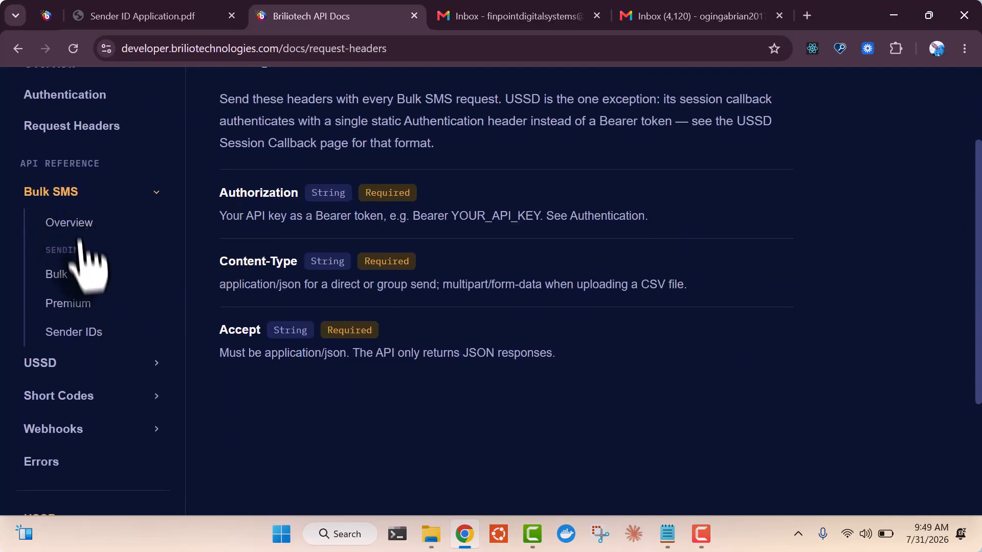
{"action": "left_click", "coordinate": [88, 332]}
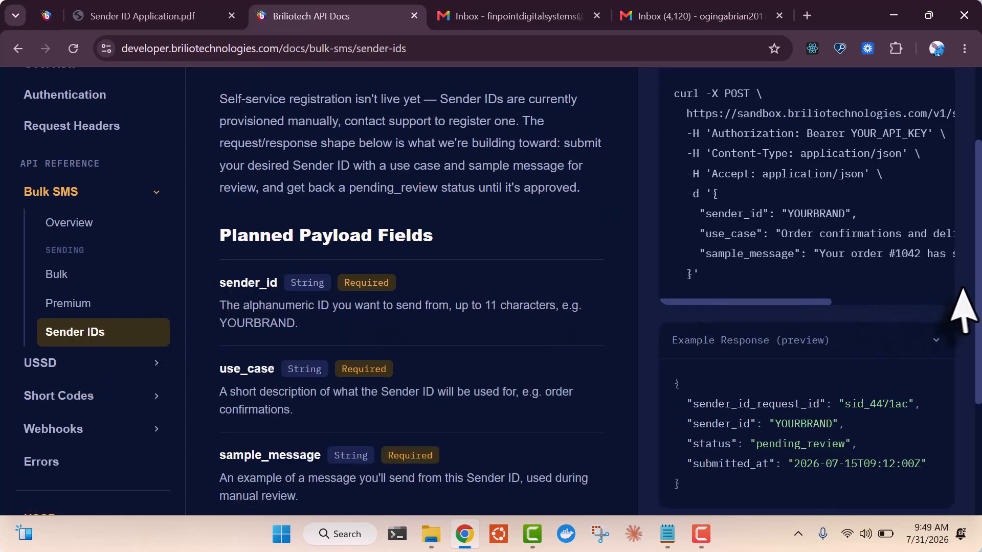
Set the page zoom to 100%, read USSD Overview, and scroll down to the Errors page
{"action": "left_click", "coordinate": [964, 48]}
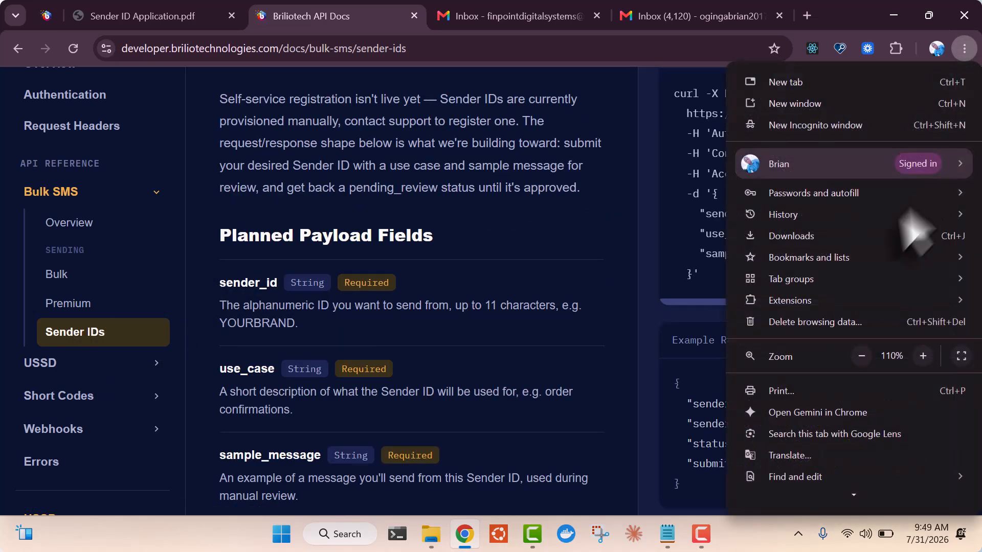
{"action": "left_click", "coordinate": [861, 356]}
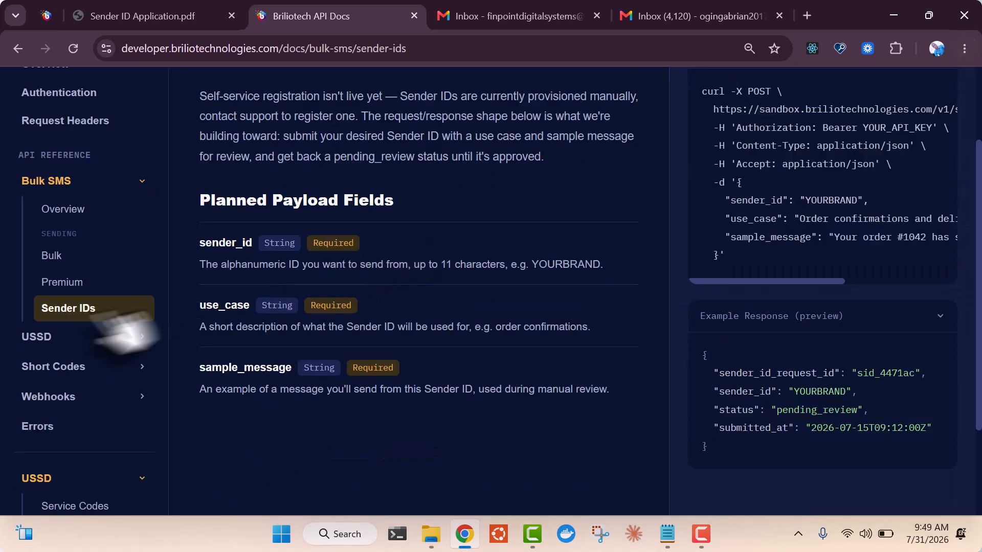
{"action": "left_click", "coordinate": [62, 334]}
{"action": "left_click", "coordinate": [77, 369]}
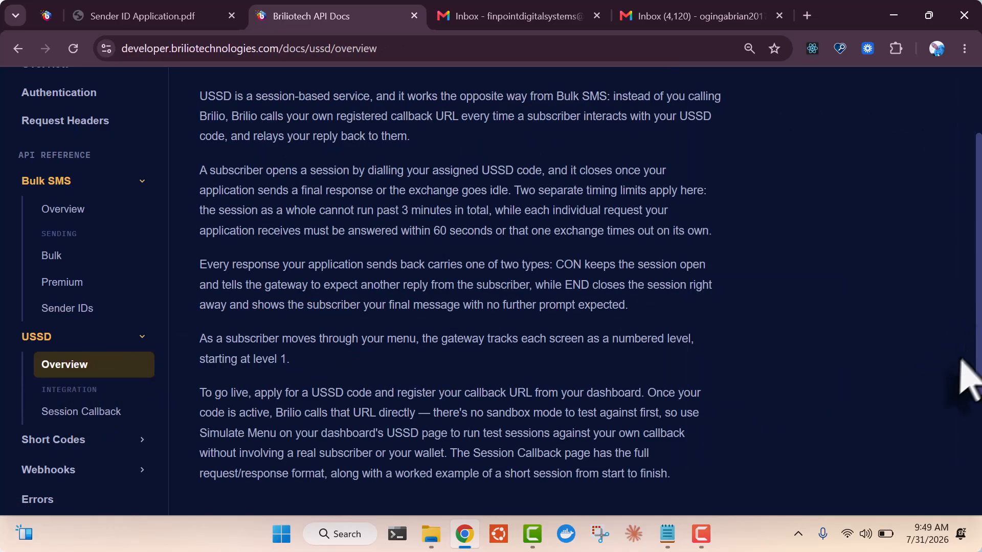
{"action": "scroll", "coordinate": [961, 363], "scroll_direction": "down", "scroll_amount": 3}
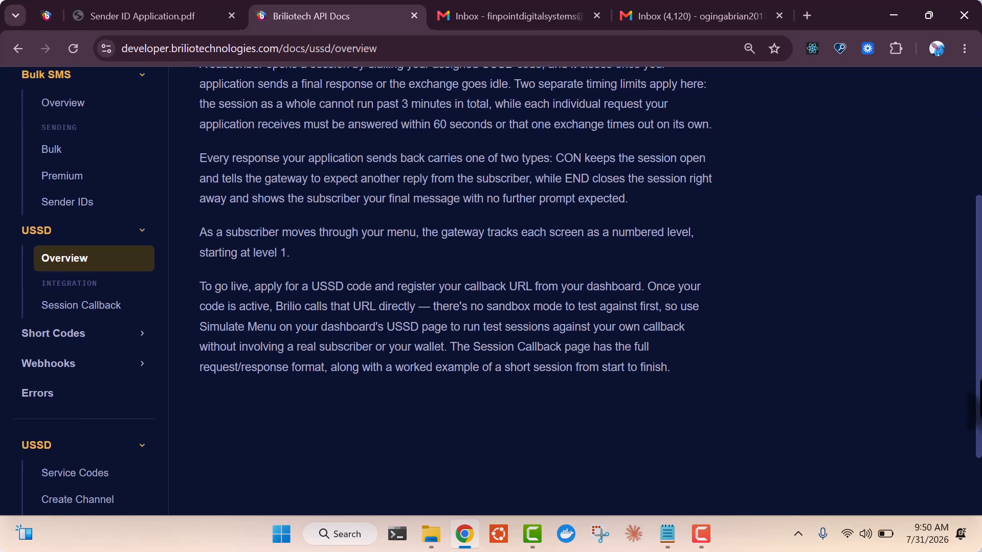
{"action": "left_click_drag", "start_coordinate": [980, 381], "coordinate": [980, 406]}
{"action": "left_click_drag", "start_coordinate": [980, 288], "coordinate": [980, 384]}
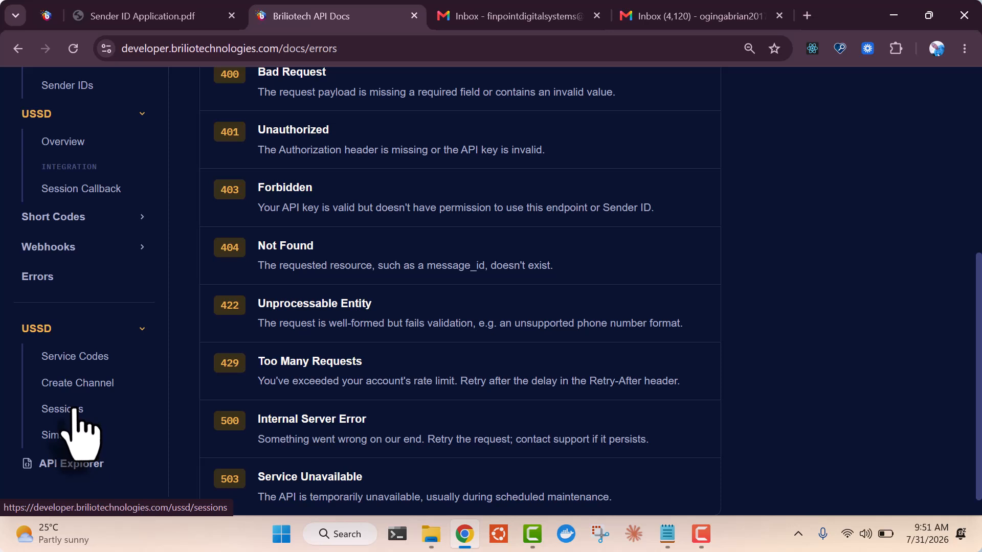
{"action": "left_click", "coordinate": [98, 363]}
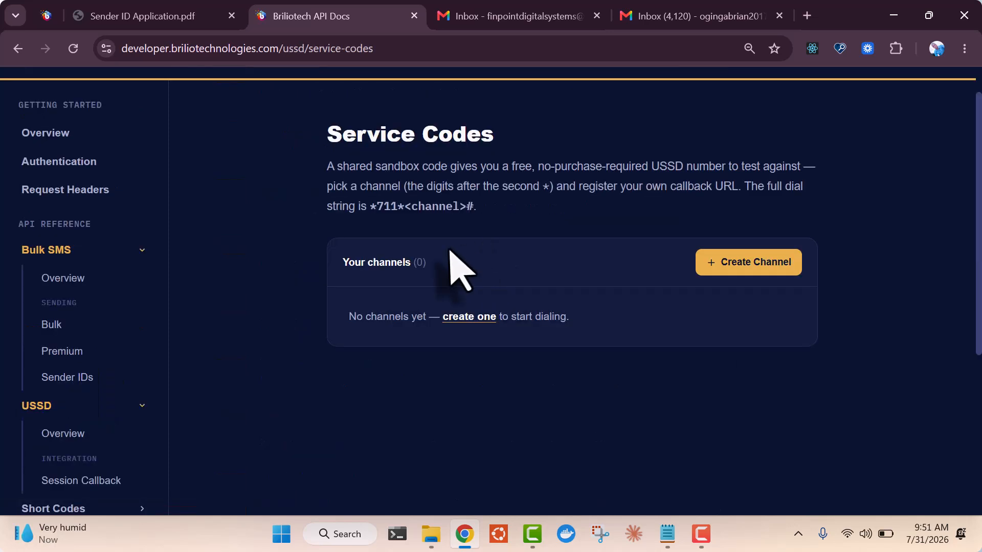
{"action": "left_click", "coordinate": [769, 271]}
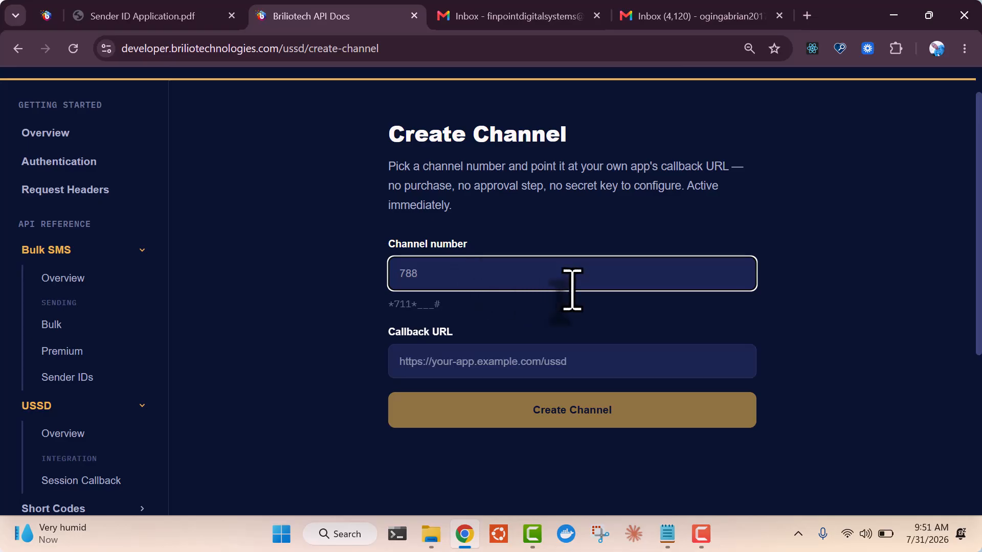
{"action": "type", "text": "30"}
{"action": "left_click", "coordinate": [503, 361]}
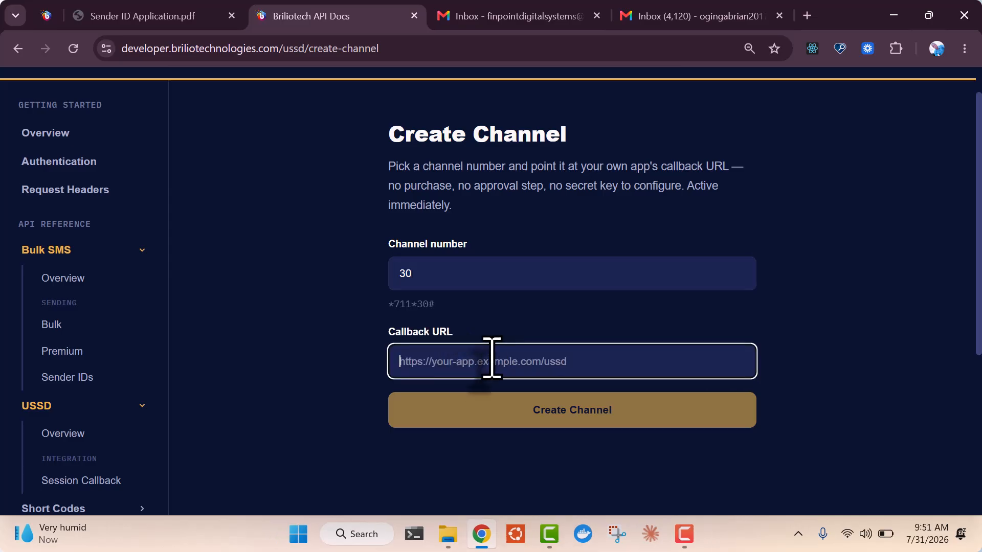
{"action": "type", "text": "https://api.briliotechnologies.com/demo/ussd/loan/"}
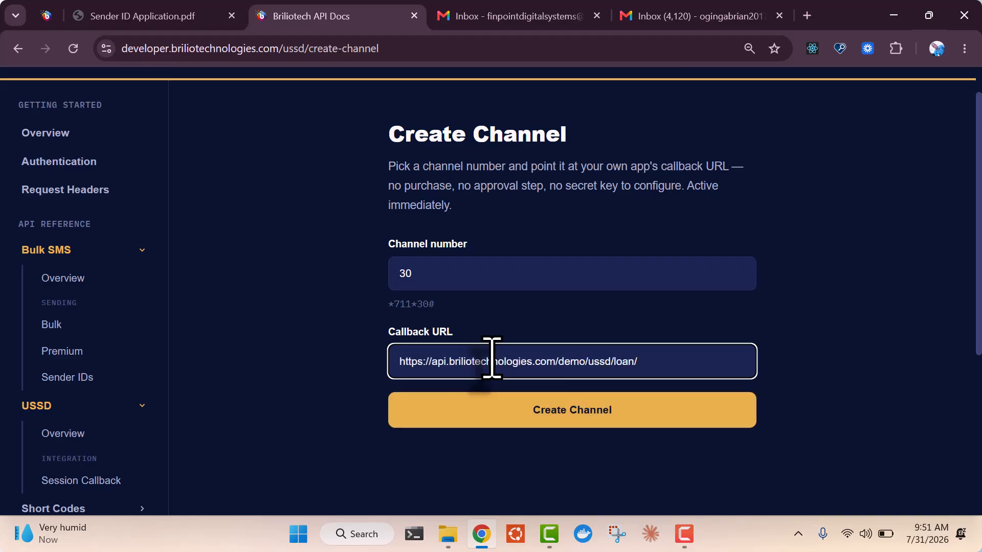
{"action": "left_click", "coordinate": [529, 416]}
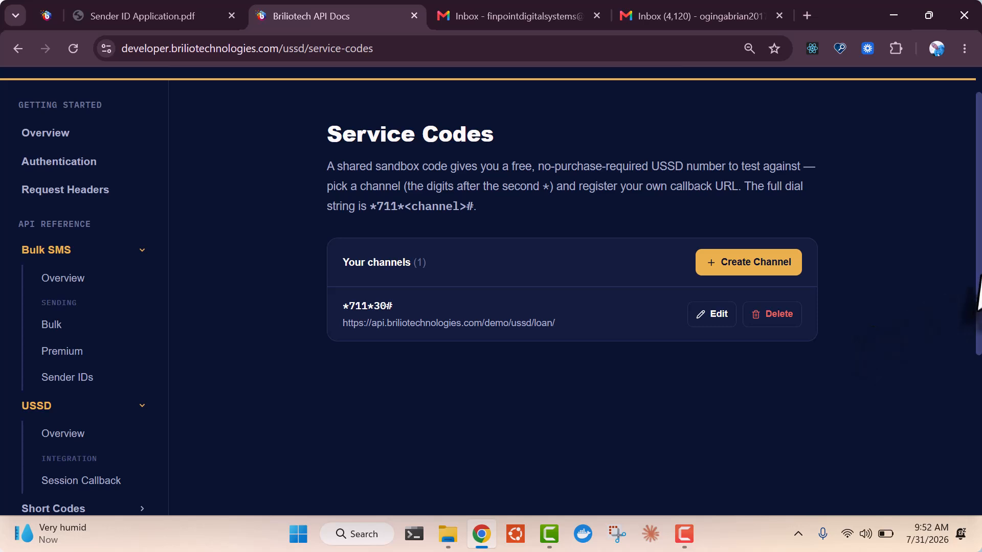
Select the new *711*30# code text, then go to the USSD Sessions page
{"action": "left_click_drag", "start_coordinate": [979, 291], "coordinate": [978, 345]}
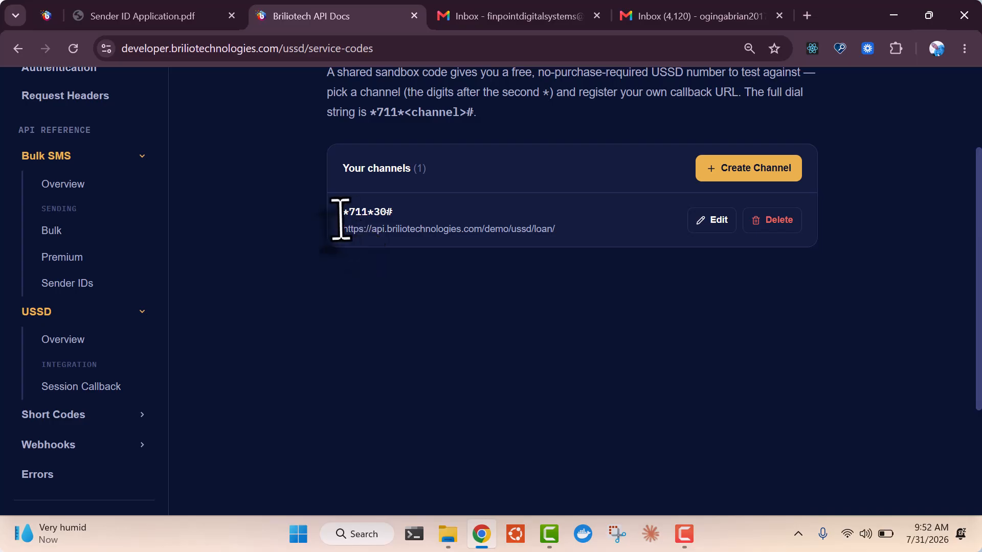
{"action": "left_click_drag", "start_coordinate": [342, 212], "coordinate": [401, 217]}
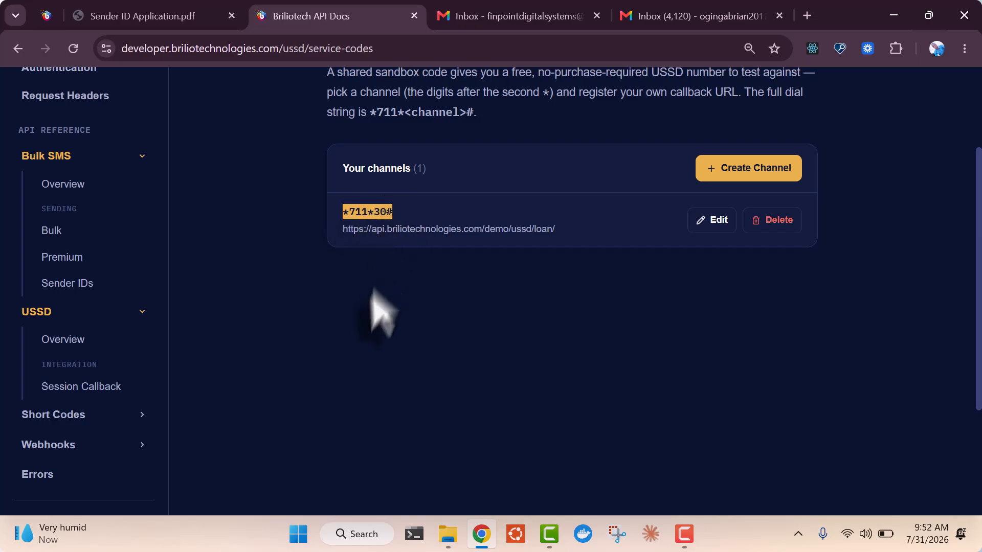
{"action": "left_click", "coordinate": [372, 352]}
{"action": "scroll", "coordinate": [975, 262], "scroll_direction": "down", "scroll_amount": 4}
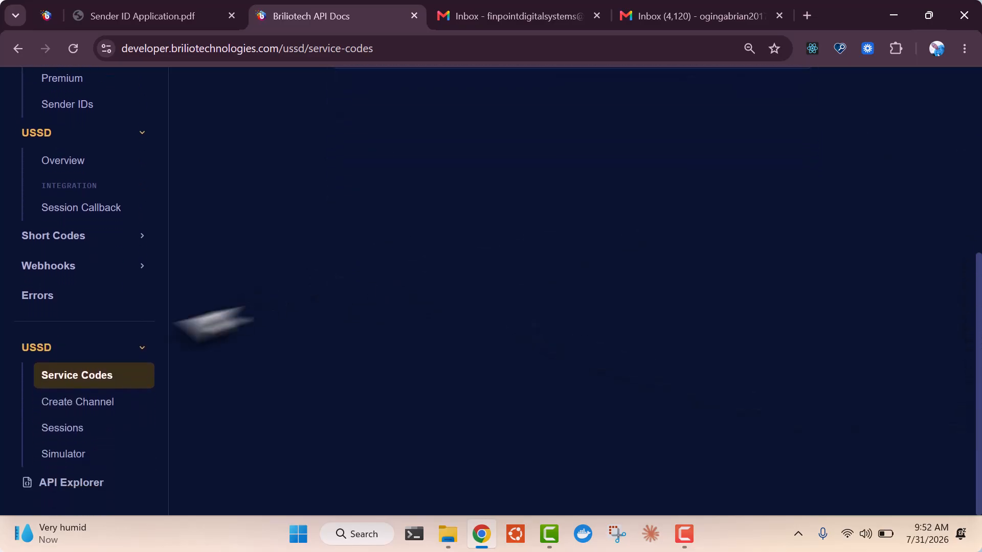
{"action": "left_click", "coordinate": [64, 428]}
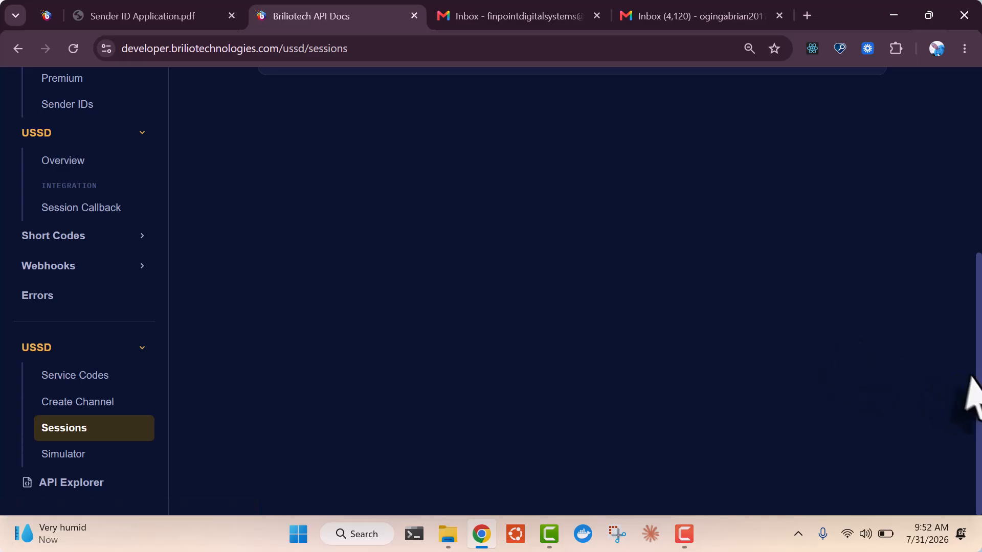
{"action": "left_click_drag", "start_coordinate": [977, 375], "coordinate": [961, 395]}
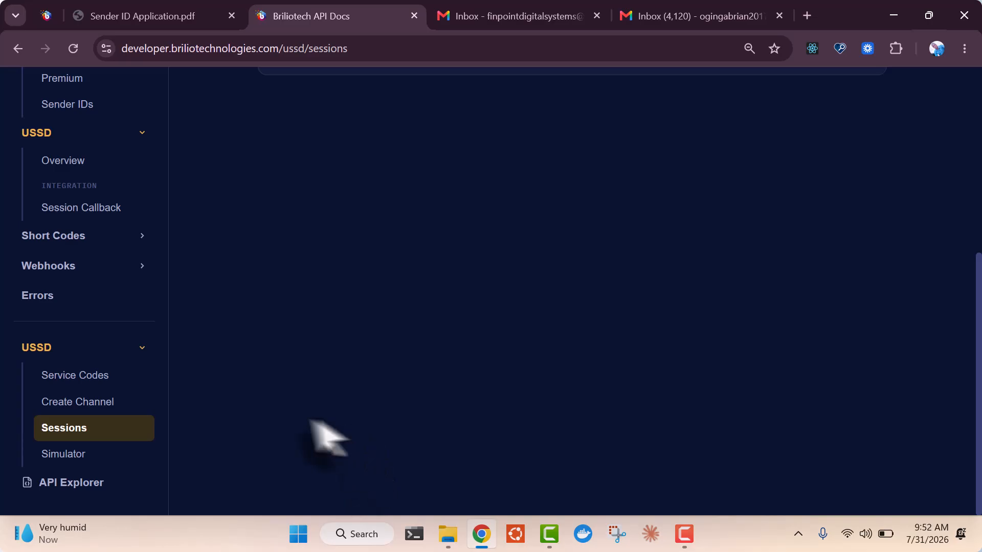
Open the USSD Simulator and shrink the page zoom to 75%
{"action": "left_click", "coordinate": [76, 455]}
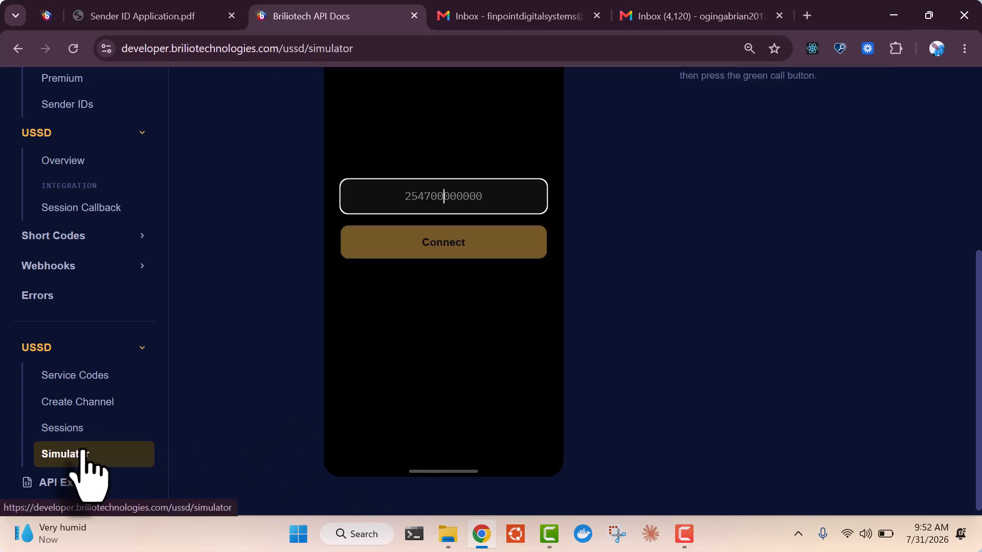
{"action": "left_click_drag", "start_coordinate": [978, 397], "coordinate": [979, 302]}
{"action": "left_click", "coordinate": [964, 48]}
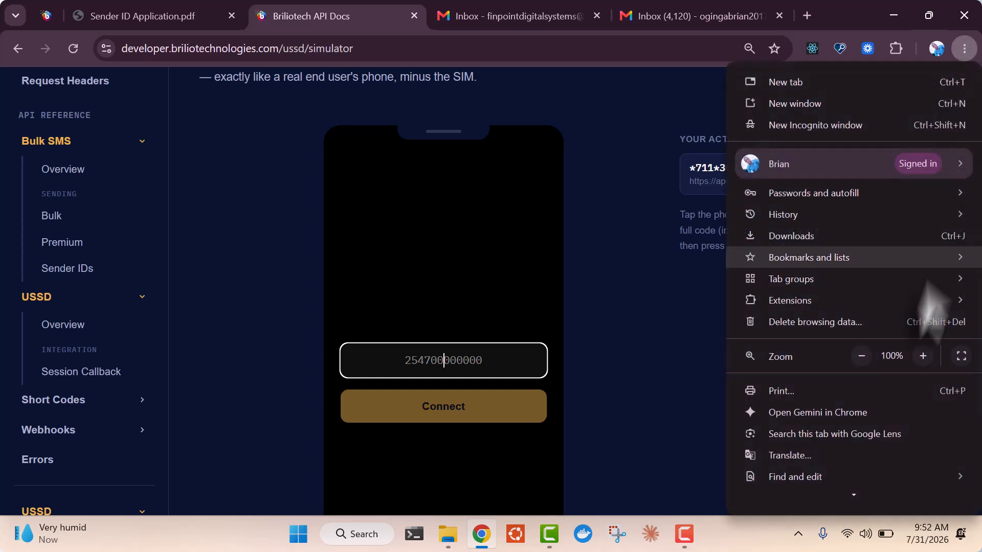
{"action": "left_click", "coordinate": [861, 356]}
{"action": "left_click", "coordinate": [861, 356]}
{"action": "left_click", "coordinate": [860, 356]}
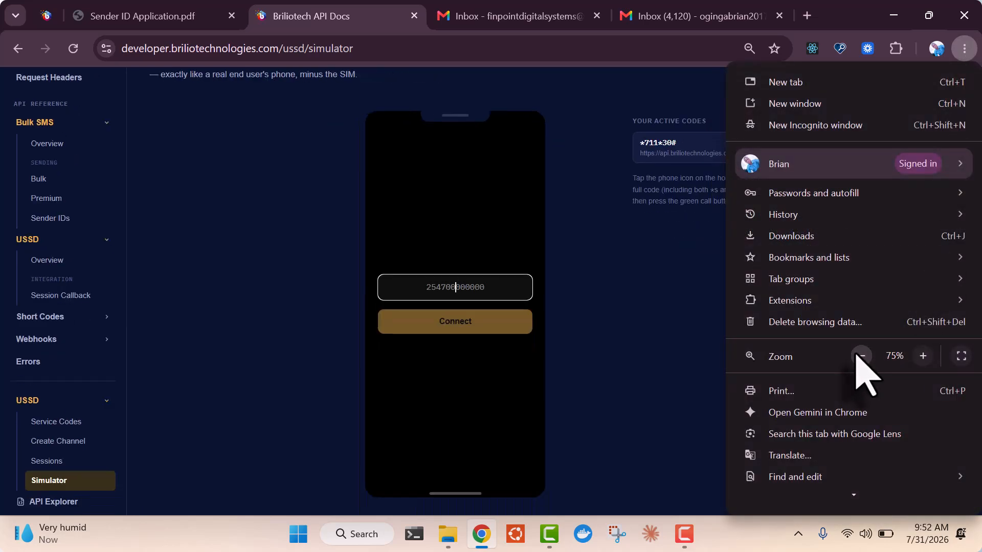
{"action": "left_click", "coordinate": [684, 331]}
Enter the test phone number and connect it to the simulator
{"action": "left_click", "coordinate": [489, 285]}
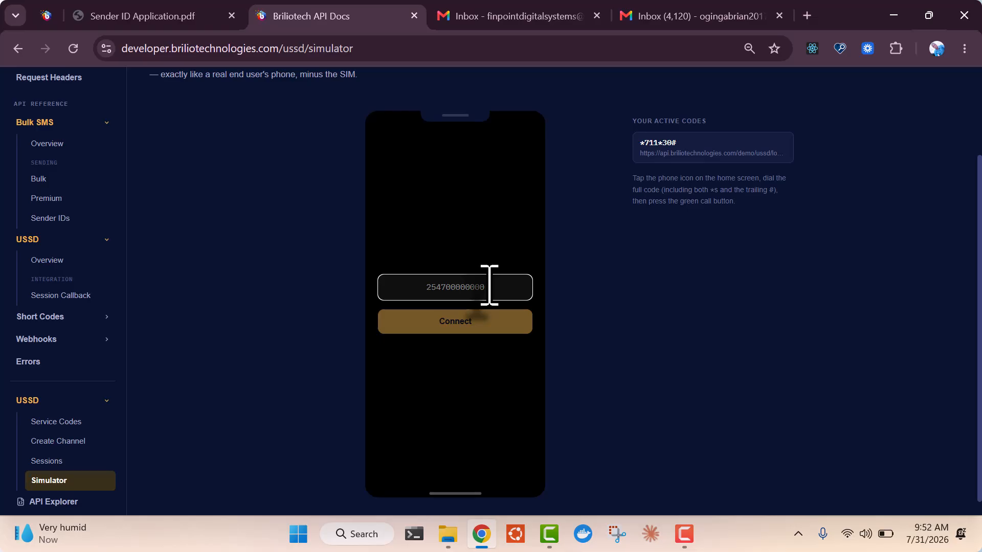
{"action": "type", "text": "9"}
{"action": "key", "text": "BackSpace"}
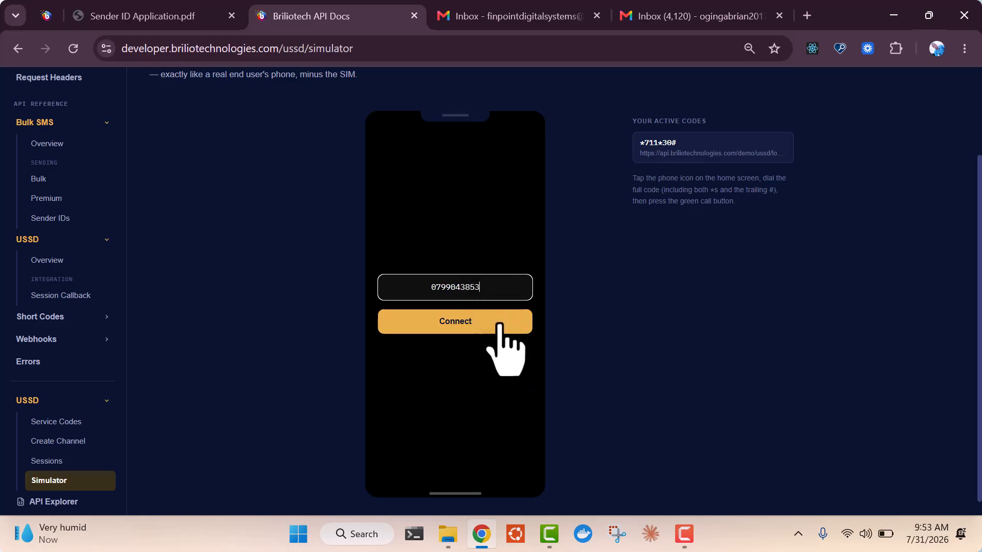
{"action": "left_click", "coordinate": [500, 324]}
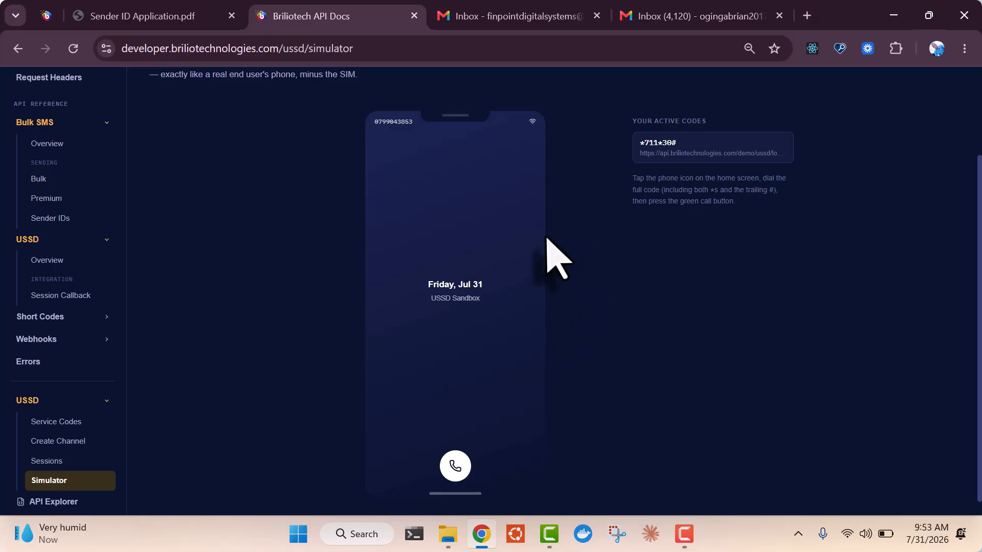
Copy the active code *711*30# and dial it on the simulated phone
{"action": "double_click", "coordinate": [659, 141]}
{"action": "right_click", "coordinate": [660, 142]}
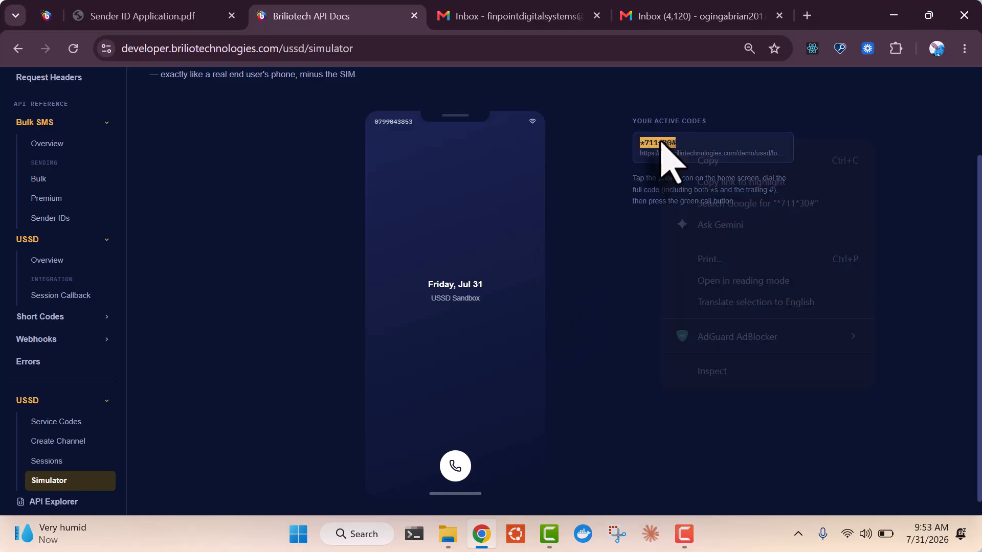
{"action": "left_click", "coordinate": [693, 158]}
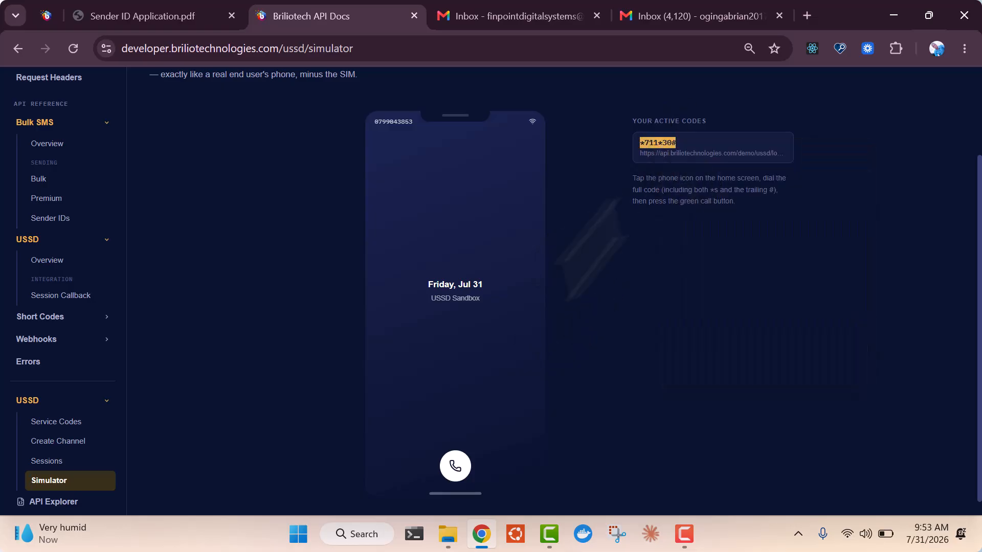
{"action": "left_click", "coordinate": [454, 465]}
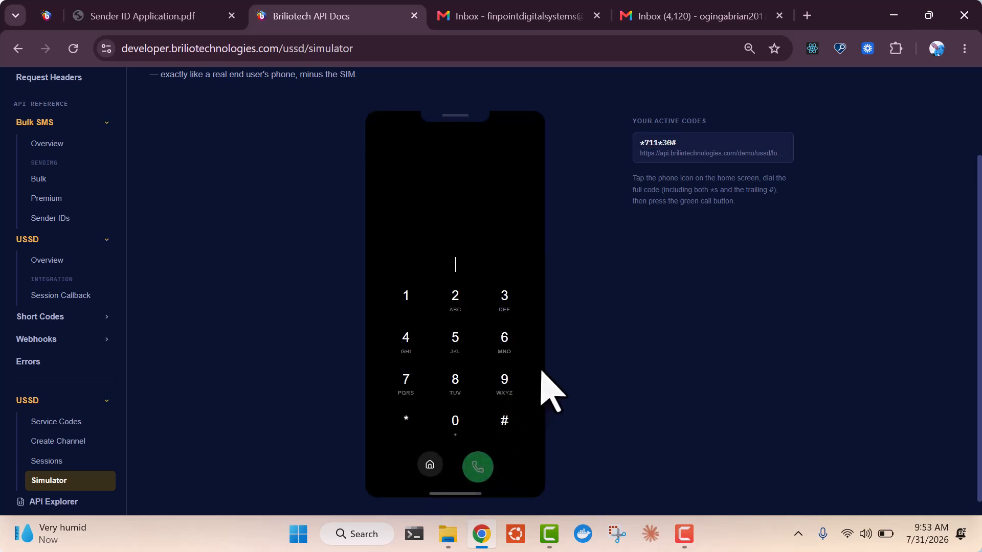
{"action": "key", "text": "ctrl+v"}
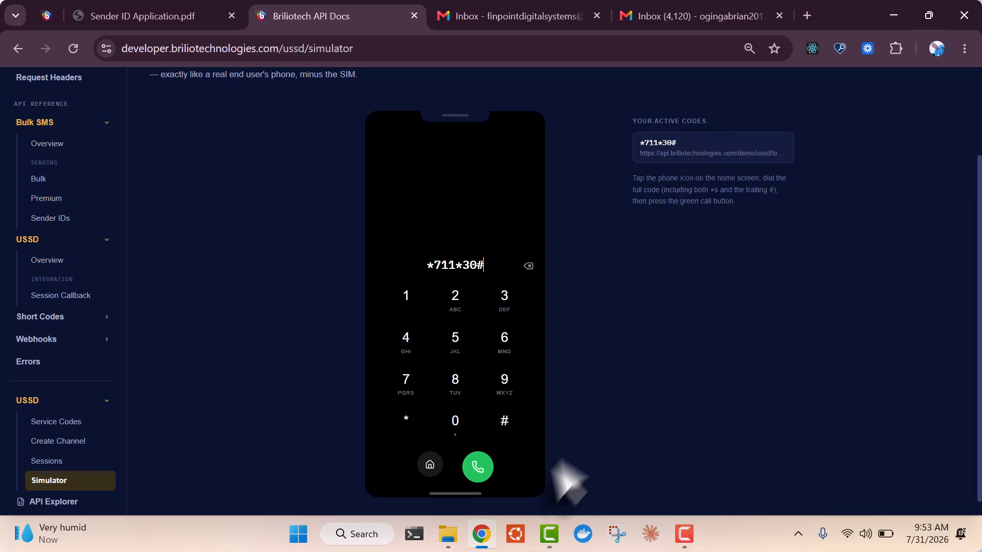
{"action": "left_click", "coordinate": [479, 469]}
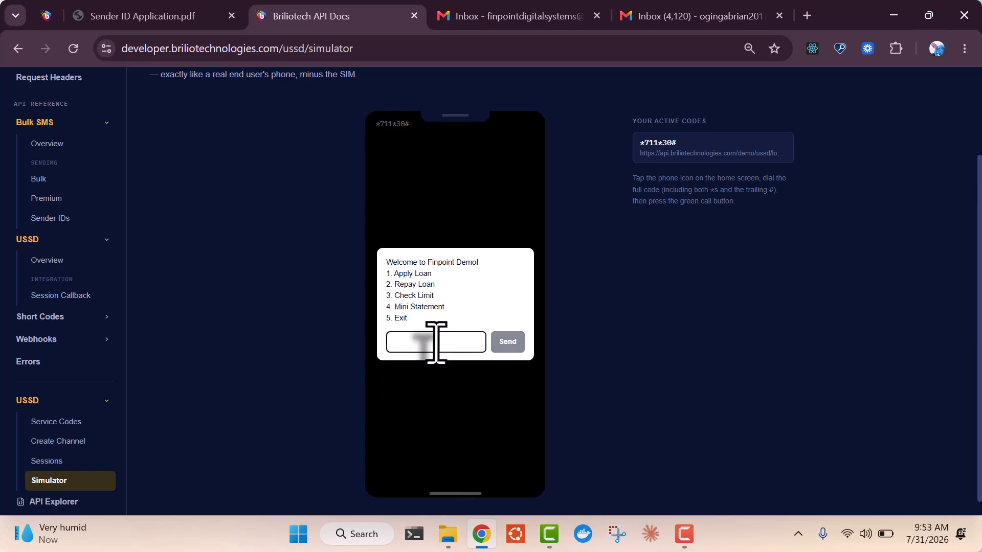
Choose option 1, apply for KES 3000 over 2 months, and dismiss the confirmation
{"action": "type", "text": "1"}
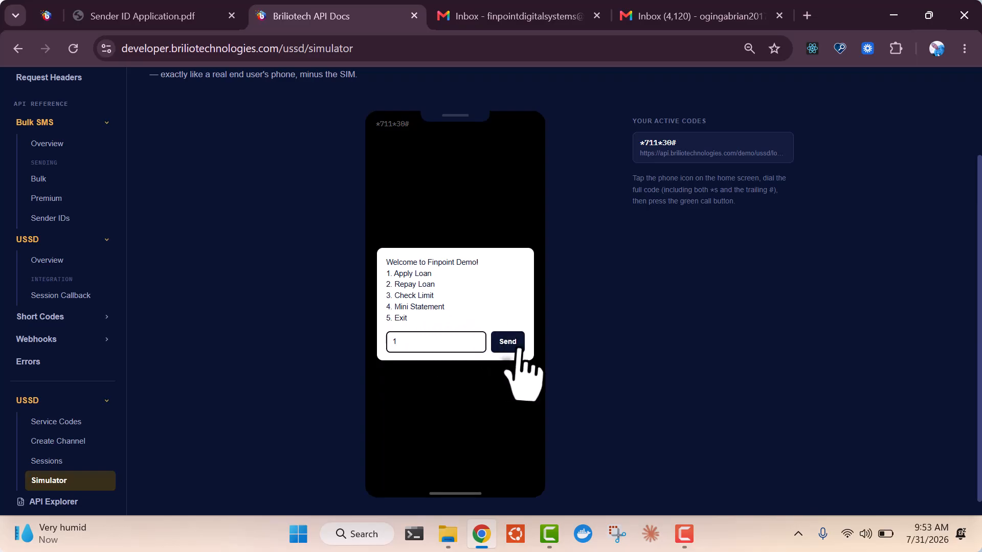
{"action": "left_click", "coordinate": [515, 346]}
{"action": "left_click", "coordinate": [456, 313]}
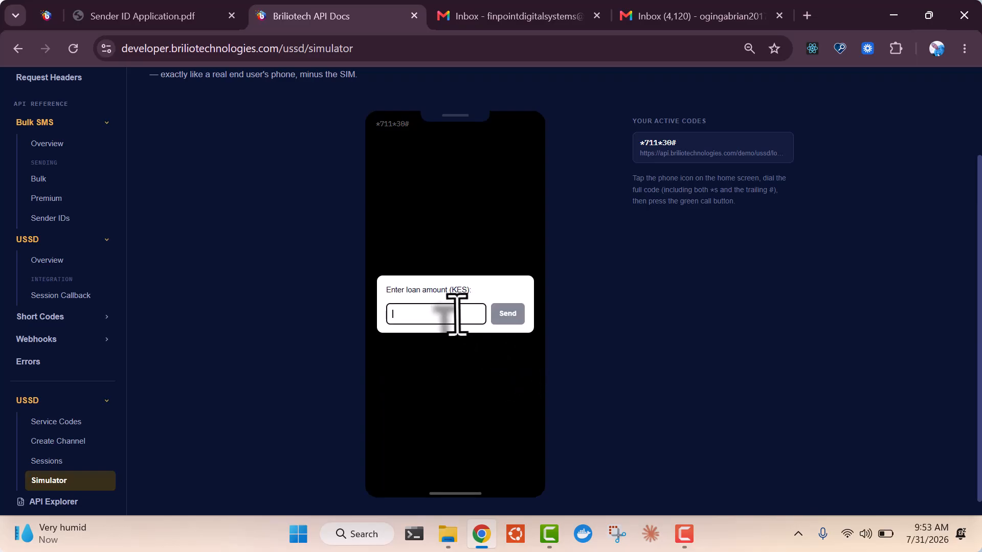
{"action": "type", "text": "3000"}
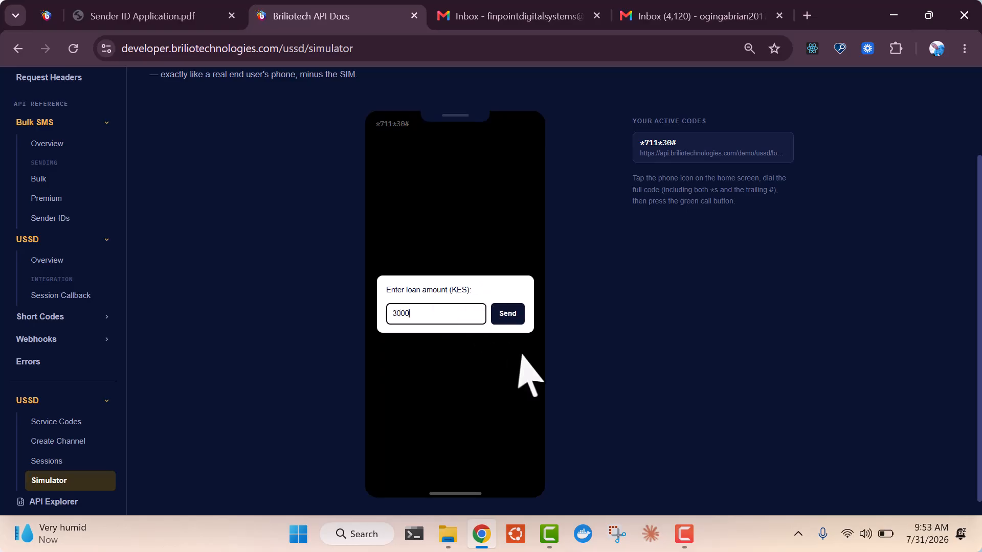
{"action": "left_click", "coordinate": [507, 313]}
{"action": "left_click", "coordinate": [450, 314]}
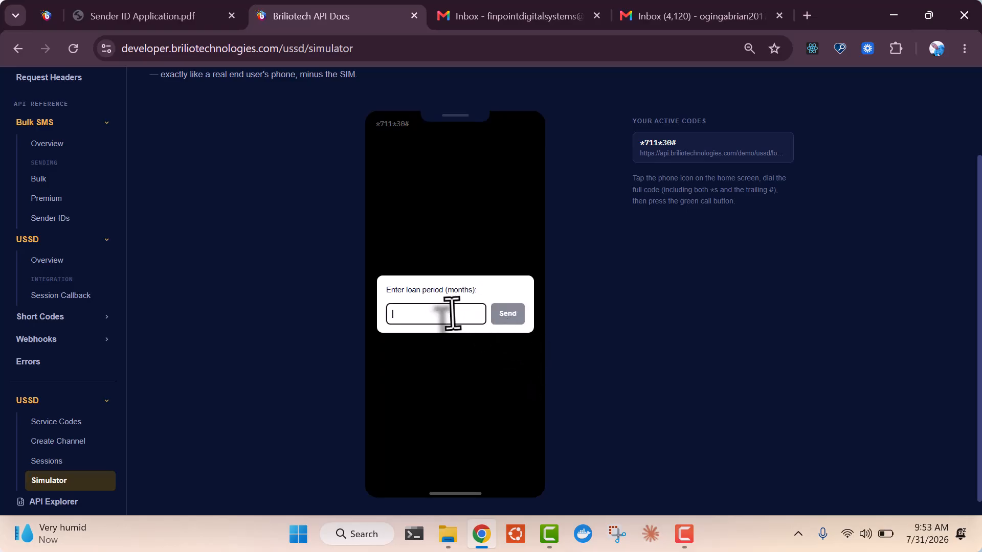
{"action": "type", "text": "2"}
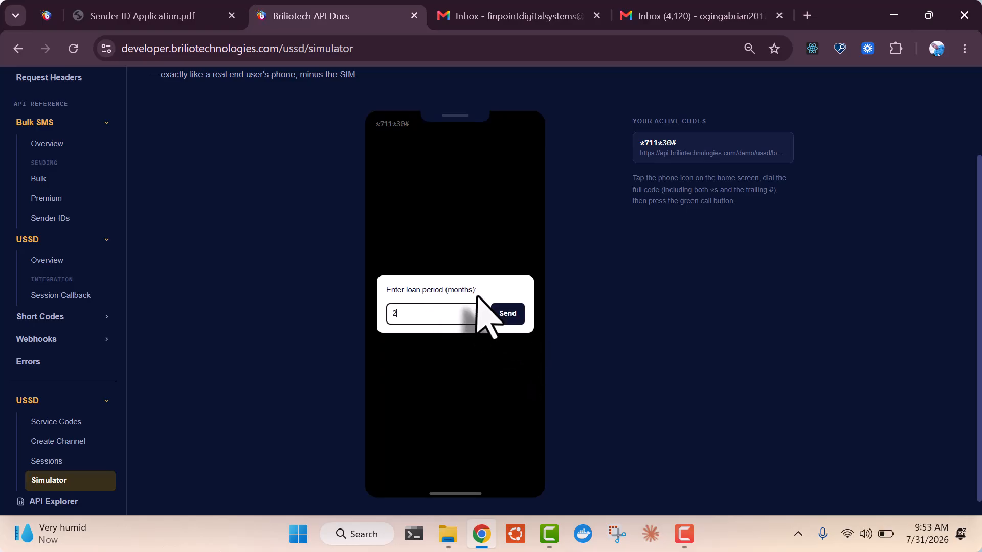
{"action": "left_click", "coordinate": [508, 314]}
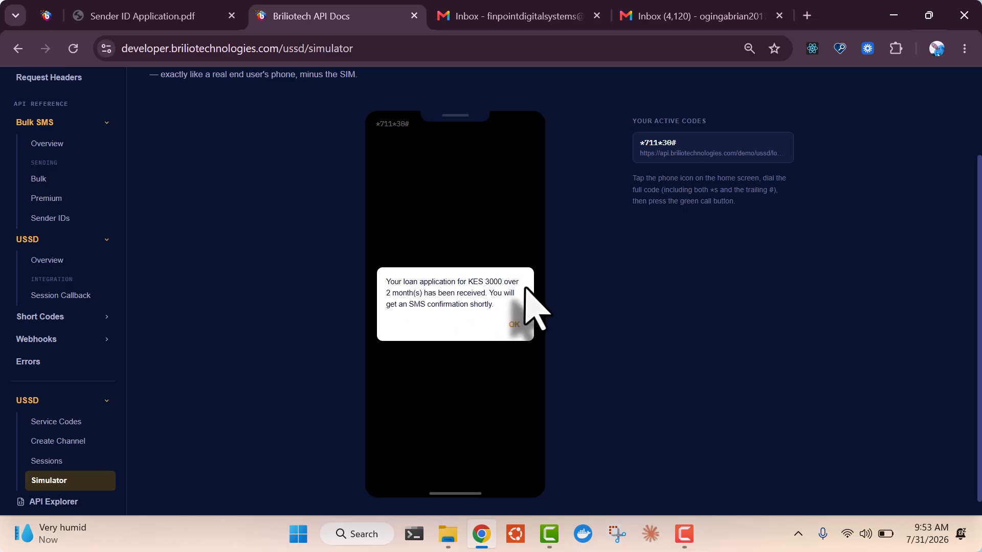
{"action": "left_click", "coordinate": [514, 324]}
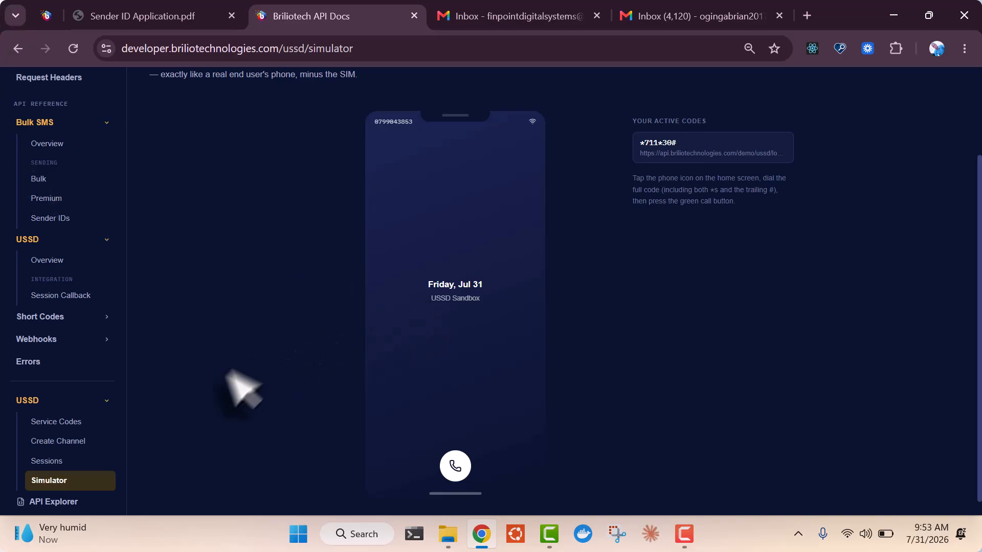
On USSD Sessions, expand the *711*30# session to view its four hops, then collapse it
{"action": "left_click", "coordinate": [51, 461]}
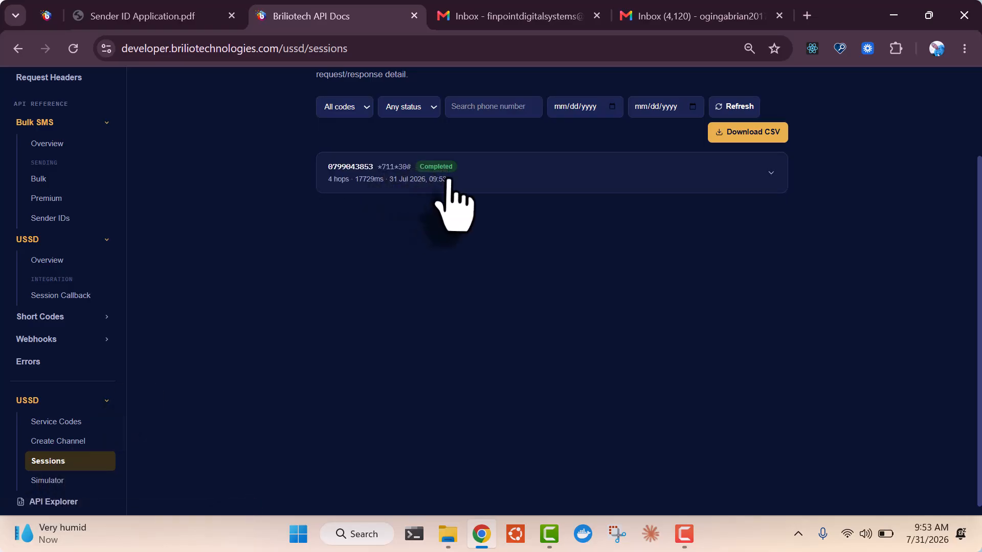
{"action": "left_click", "coordinate": [538, 180]}
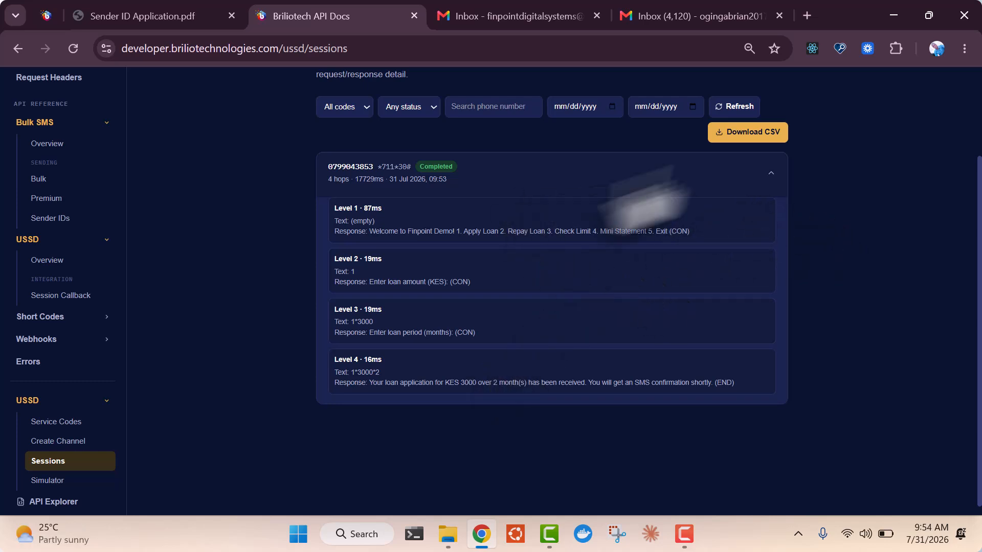
{"action": "left_click", "coordinate": [771, 173]}
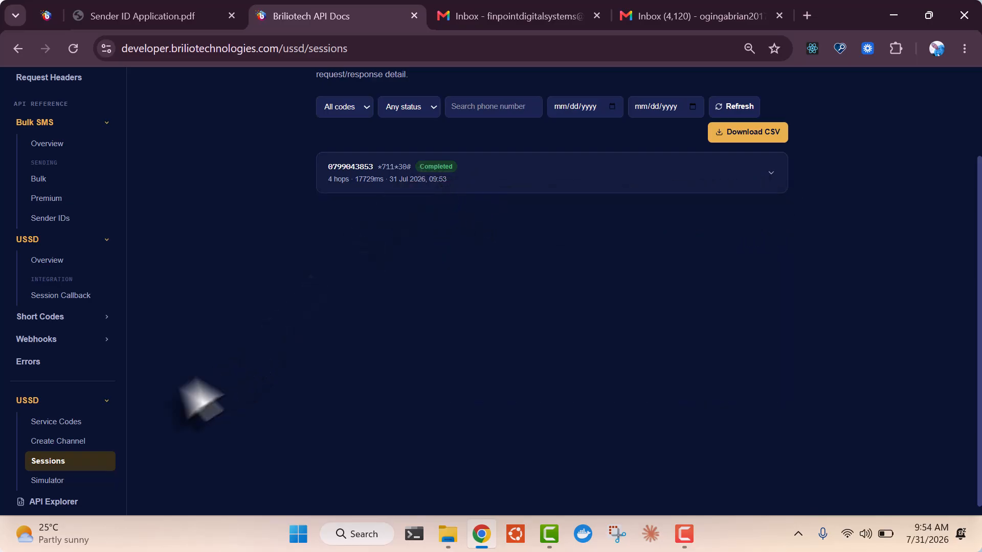
Look over Service Codes and the Simulator, then return to the Bulk SMS overview dashboard
{"action": "left_click", "coordinate": [47, 422]}
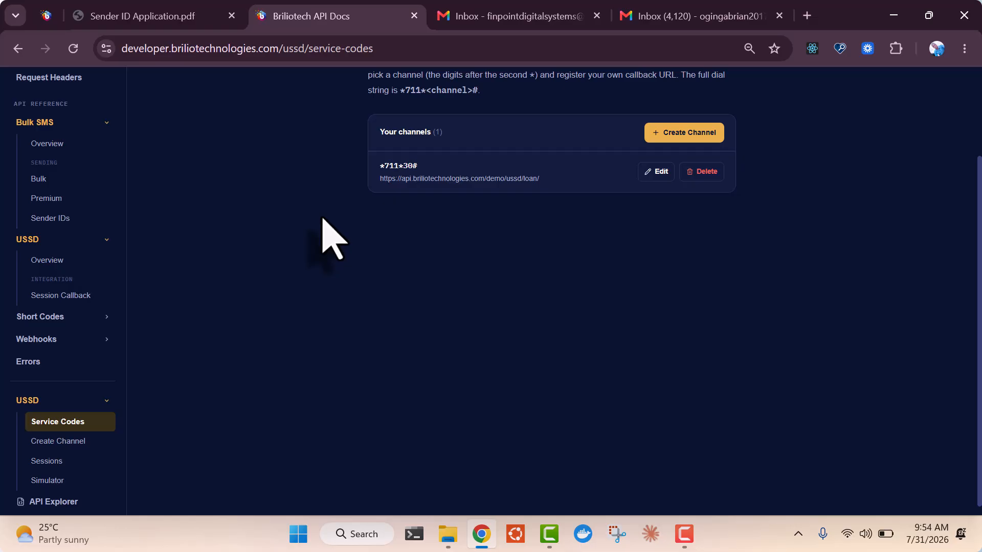
{"action": "left_click", "coordinate": [49, 480]}
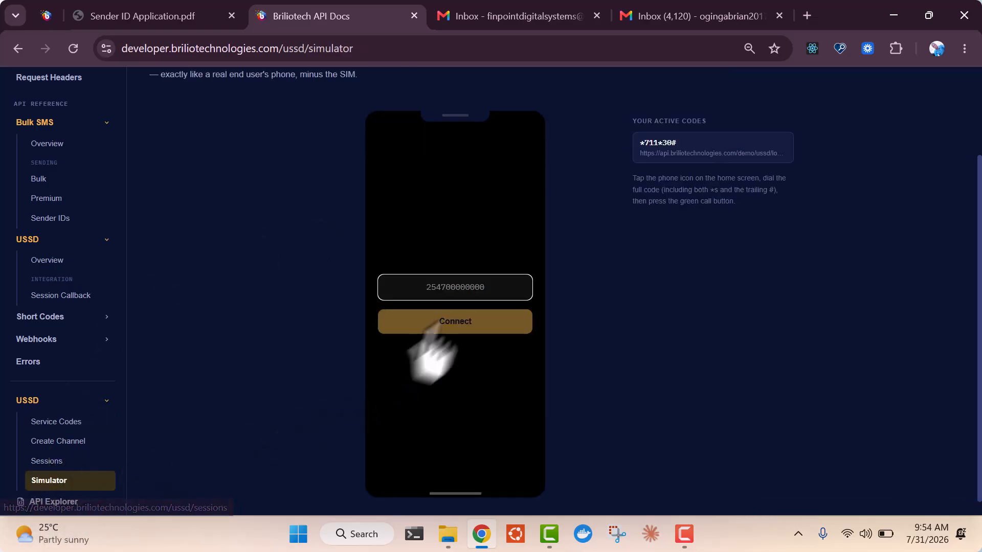
{"action": "left_click", "coordinate": [488, 288]}
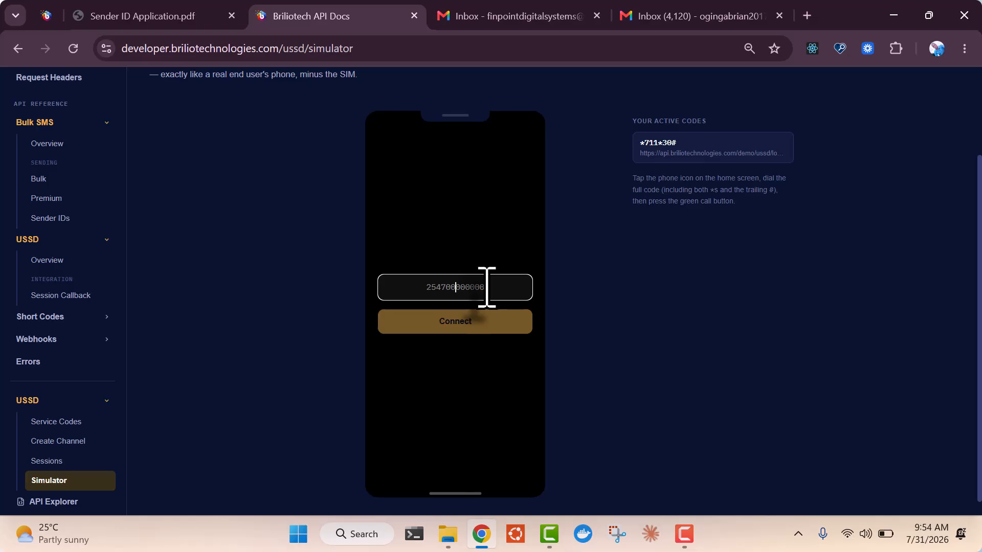
{"action": "left_click", "coordinate": [47, 142]}
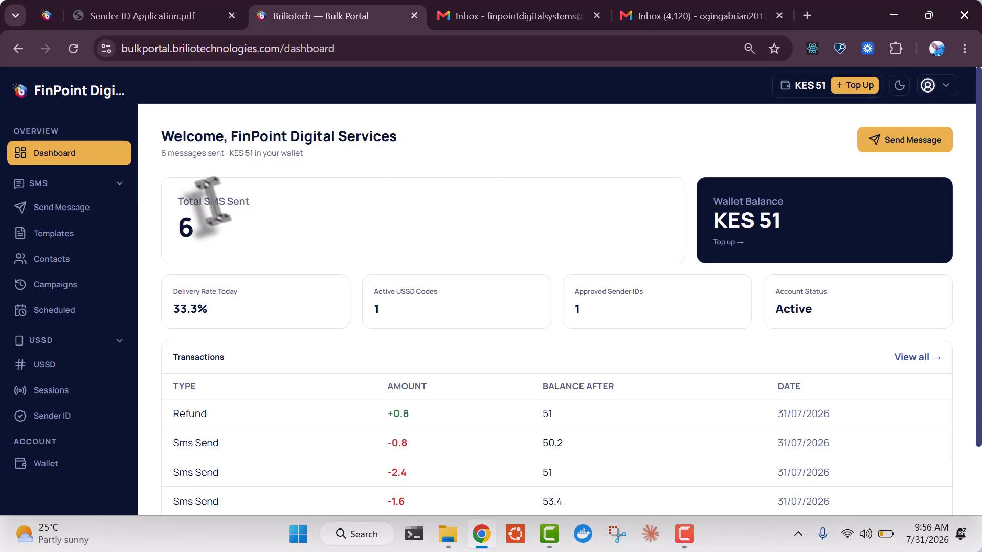
{"action": "left_click", "coordinate": [48, 377]}
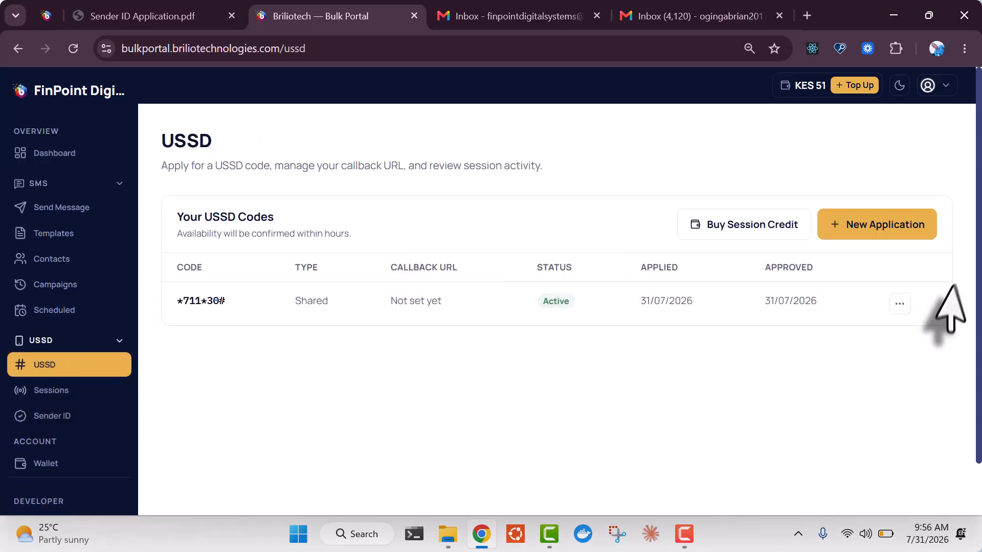
{"action": "left_click", "coordinate": [899, 303]}
{"action": "left_click", "coordinate": [833, 360]}
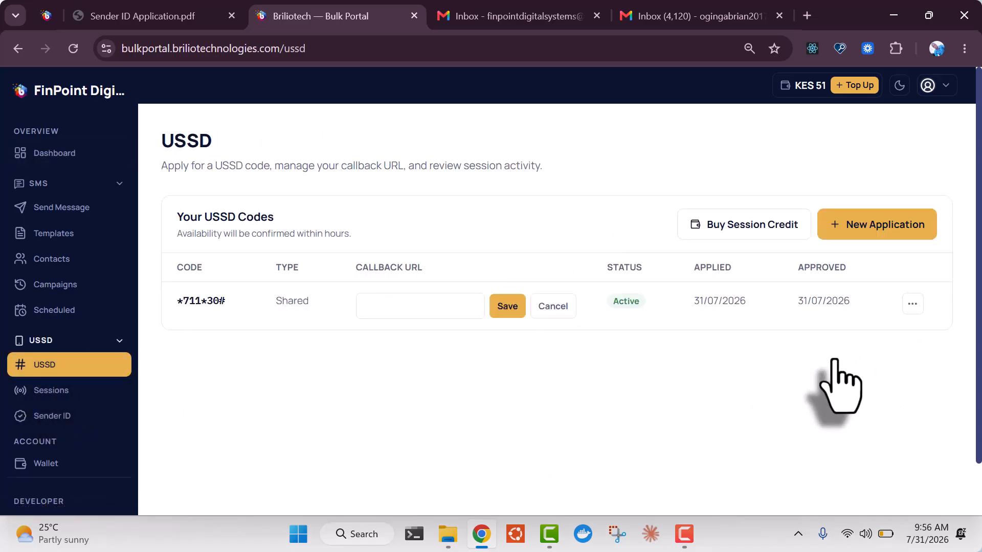
{"action": "left_click", "coordinate": [430, 291]}
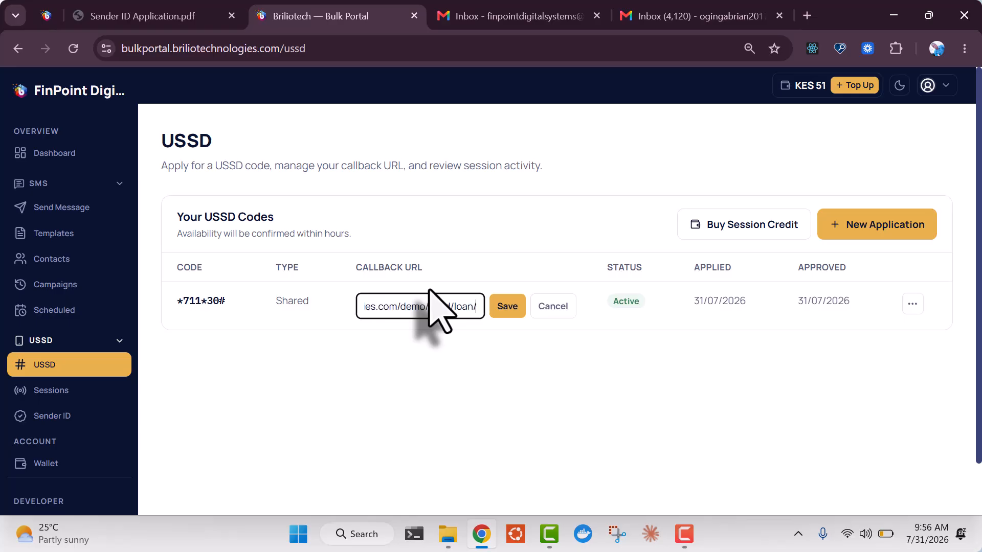
{"action": "left_click", "coordinate": [512, 313]}
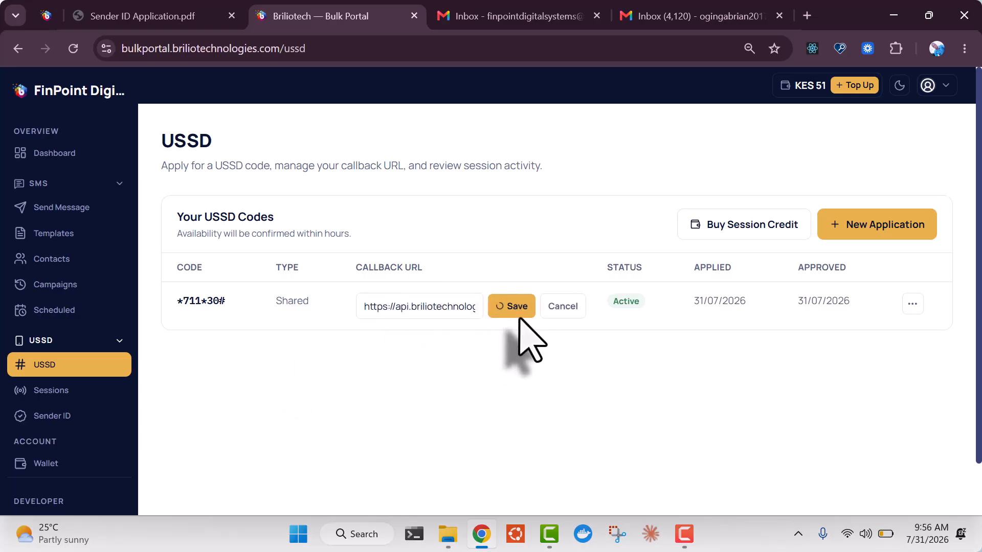
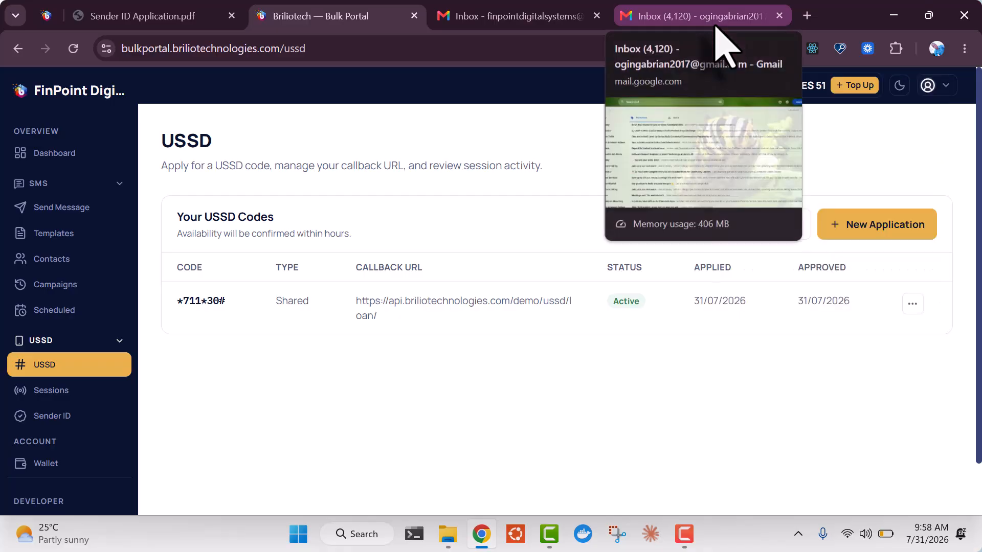
In Gmail's Primary inbox, read through the FinPoint Mini Statement email's summary and attachment
{"action": "left_click", "coordinate": [733, 26]}
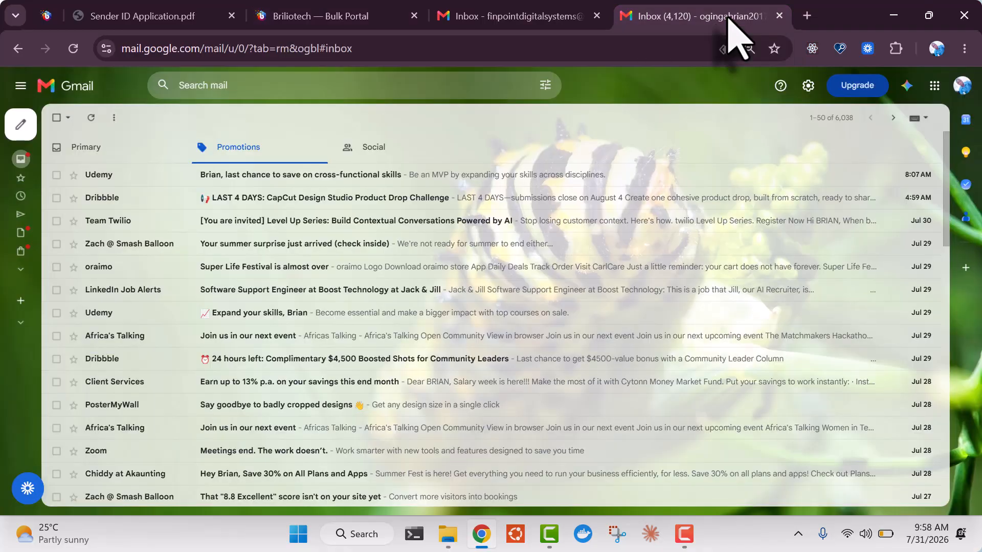
{"action": "left_click", "coordinate": [149, 153]}
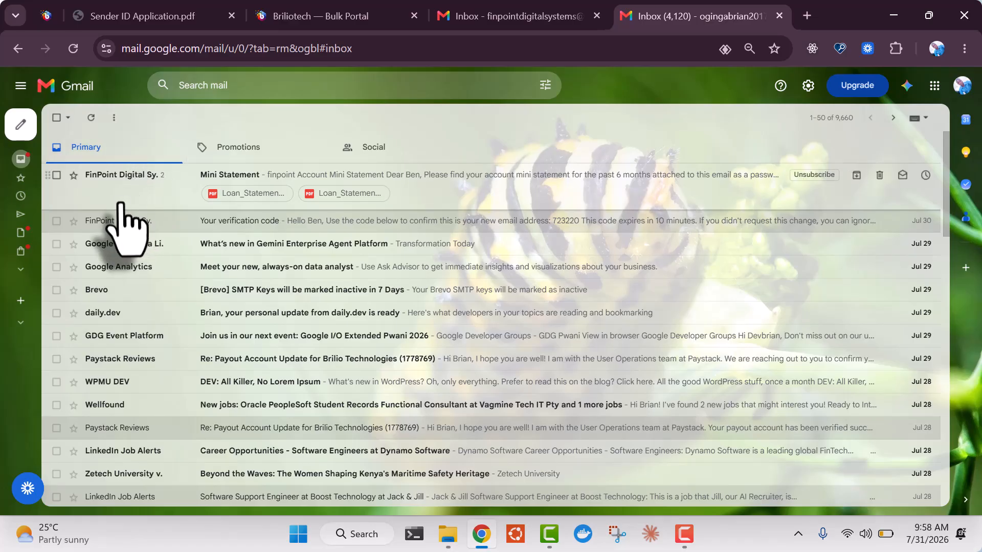
{"action": "left_click", "coordinate": [135, 196]}
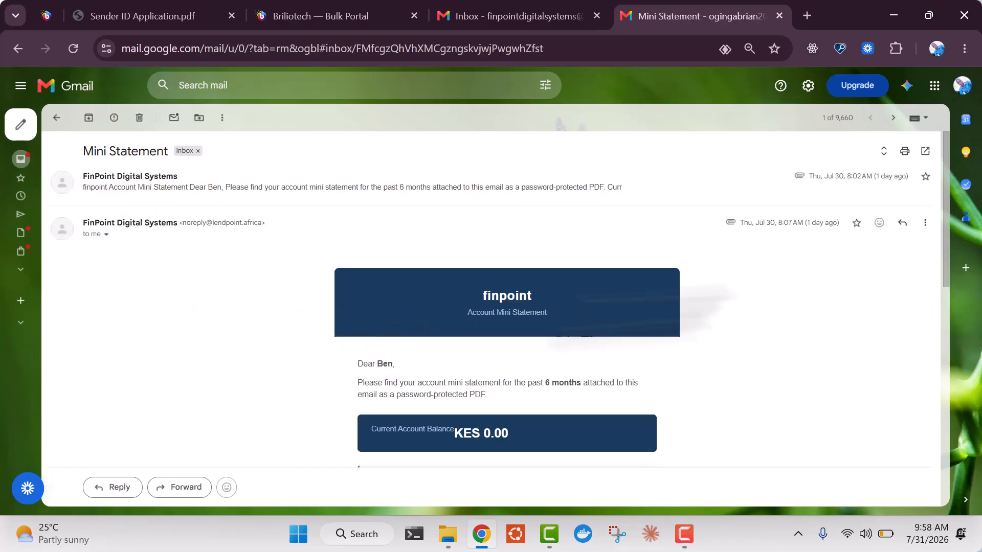
{"action": "scroll", "coordinate": [938, 311], "scroll_direction": "down", "scroll_amount": 1}
{"action": "scroll", "coordinate": [939, 311], "scroll_direction": "down", "scroll_amount": 9}
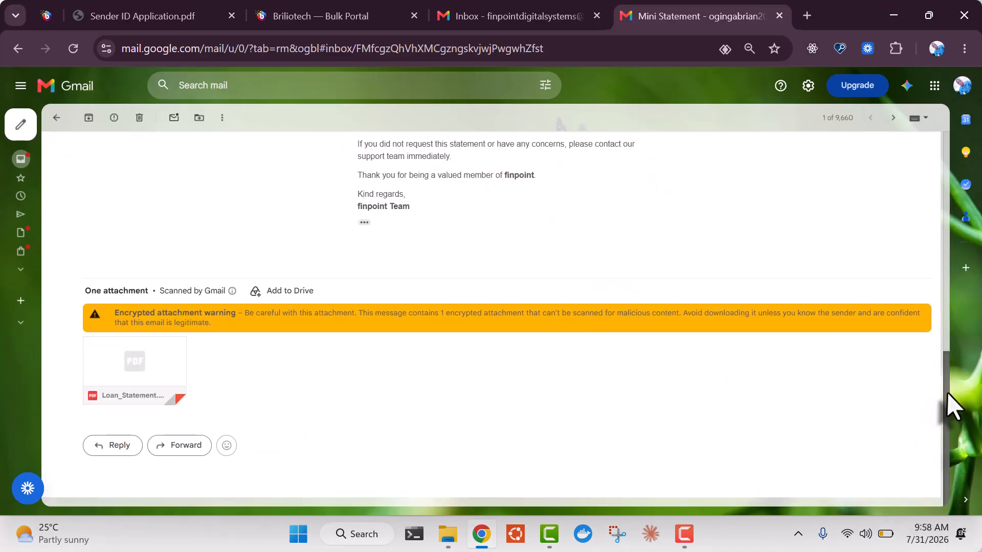
{"action": "scroll", "coordinate": [961, 358], "scroll_direction": "up", "scroll_amount": 4}
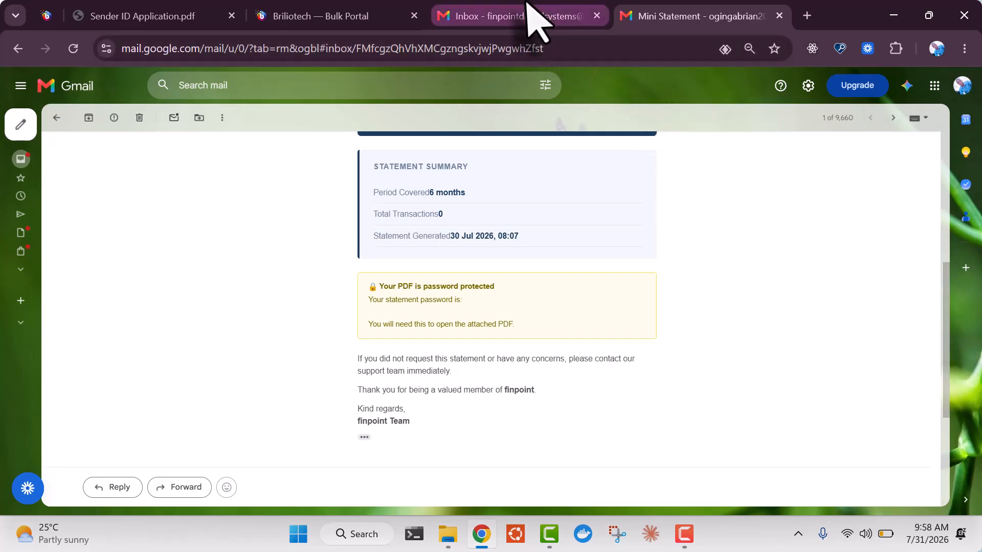
{"action": "left_click", "coordinate": [532, 20]}
Back on the Bulk Portal USSD page, review *711*30# as Active, approved 31/07/2026, with its loan callback
{"action": "left_click", "coordinate": [388, 17]}
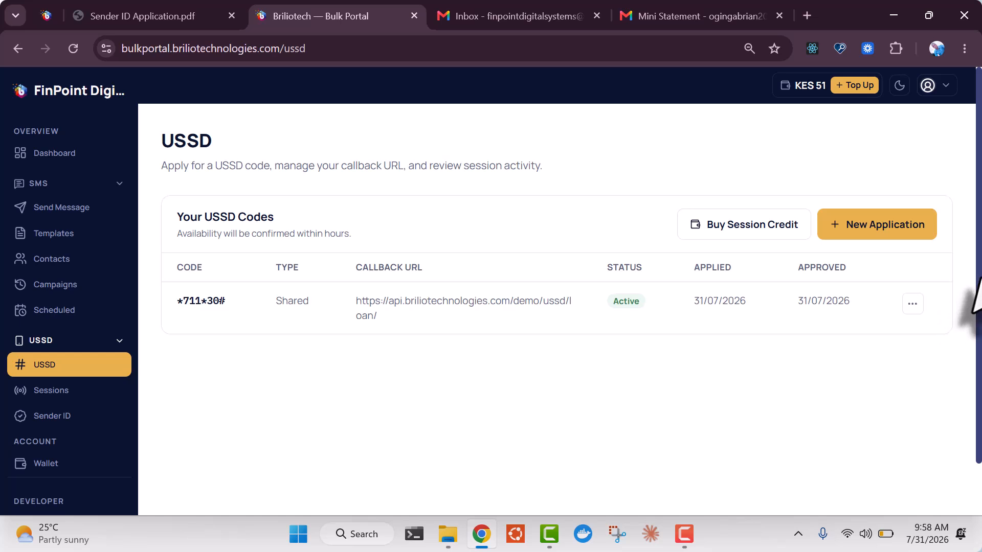
{"action": "scroll", "coordinate": [974, 332], "scroll_direction": "down", "scroll_amount": 1}
{"action": "scroll", "coordinate": [105, 240], "scroll_direction": "up", "scroll_amount": 1}
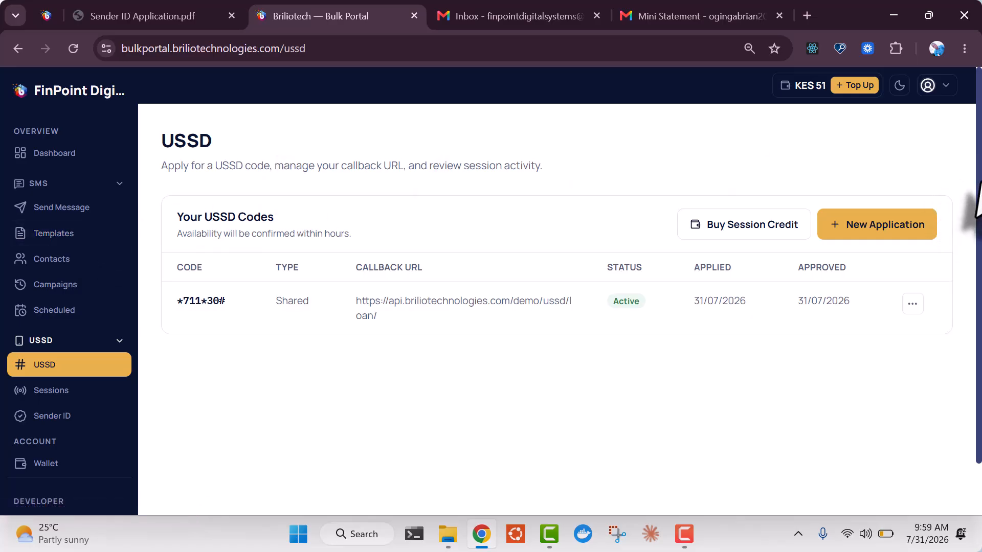
{"action": "left_click_drag", "start_coordinate": [981, 186], "coordinate": [978, 278]}
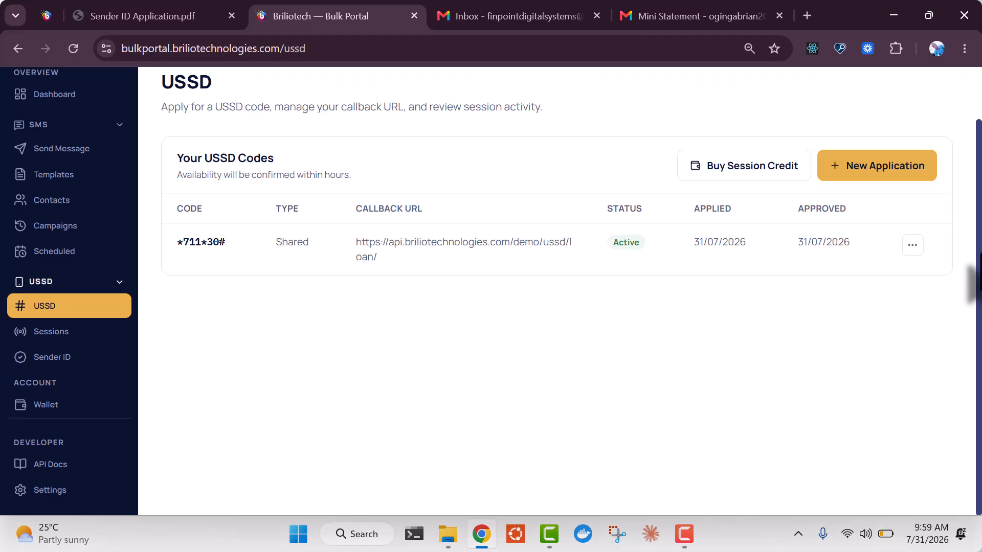
{"action": "left_click_drag", "start_coordinate": [978, 249], "coordinate": [978, 190]}
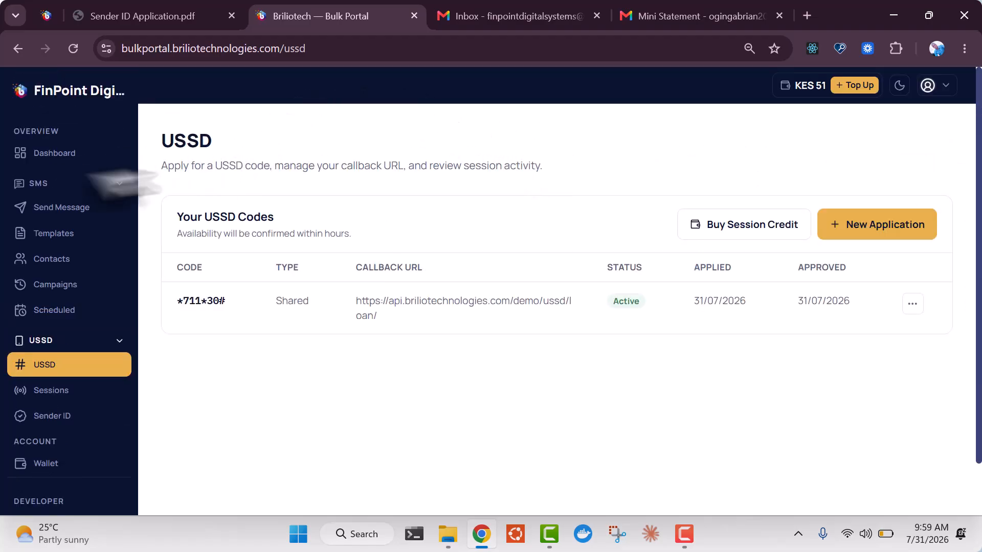
Go to Send Message under SMS and scroll the empty Quick SMS form
{"action": "left_click", "coordinate": [53, 211]}
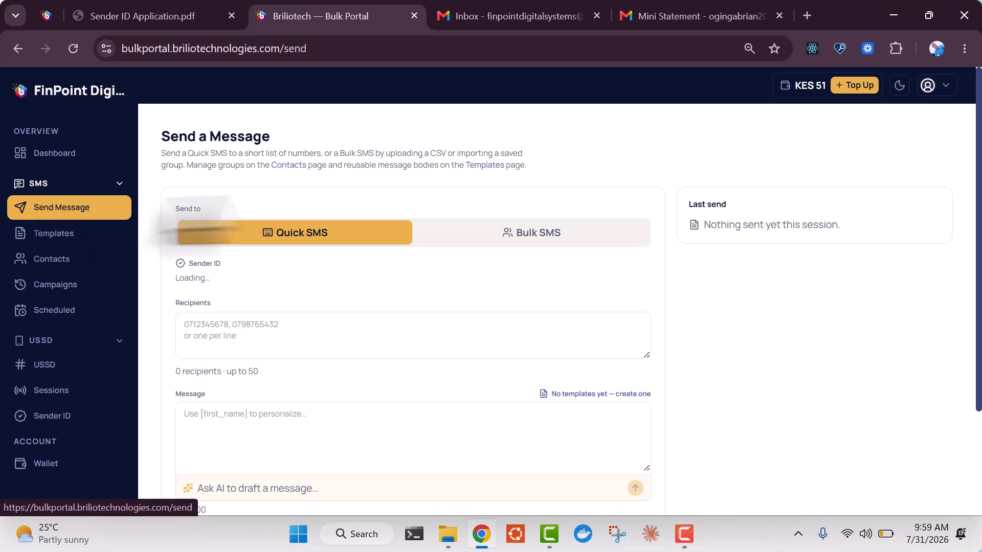
{"action": "left_click_drag", "start_coordinate": [979, 133], "coordinate": [978, 290]}
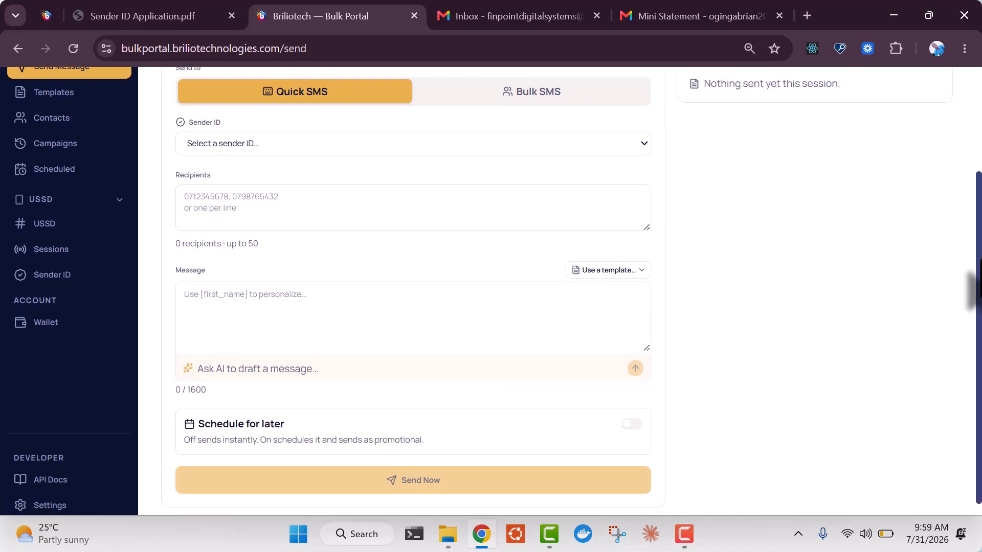